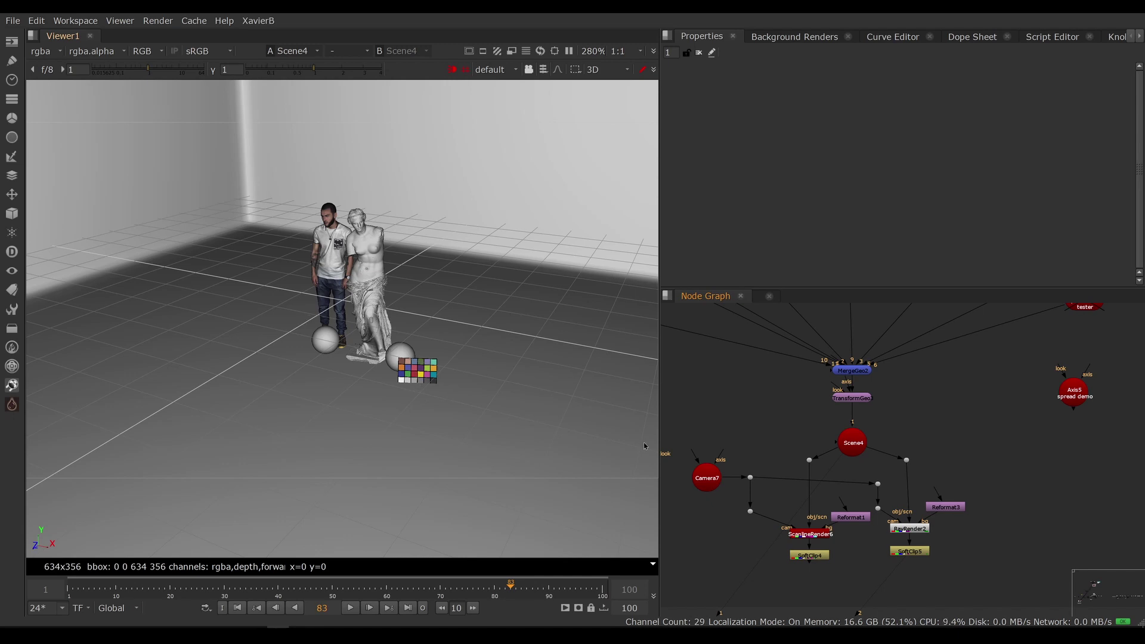
Inspect the venus.obj and chrome ball geometry and their Diffuse, Specular and Reflection shaders
{"action": "middle_click_drag", "start_coordinate": [786, 405], "coordinate": [817, 542]}
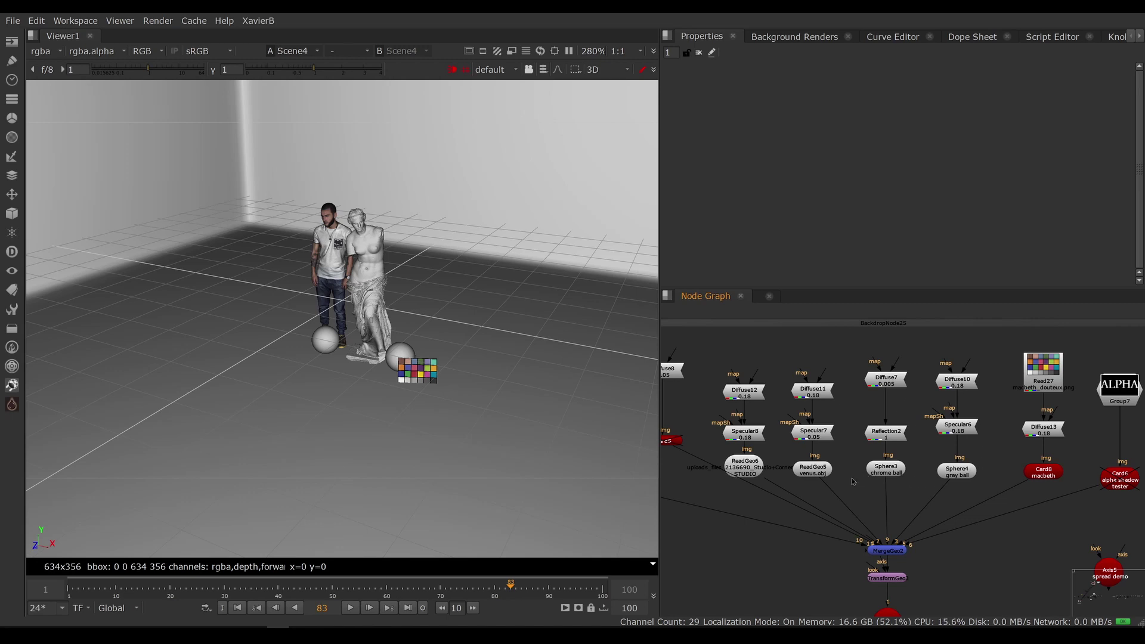
{"action": "left_click", "coordinate": [821, 474]}
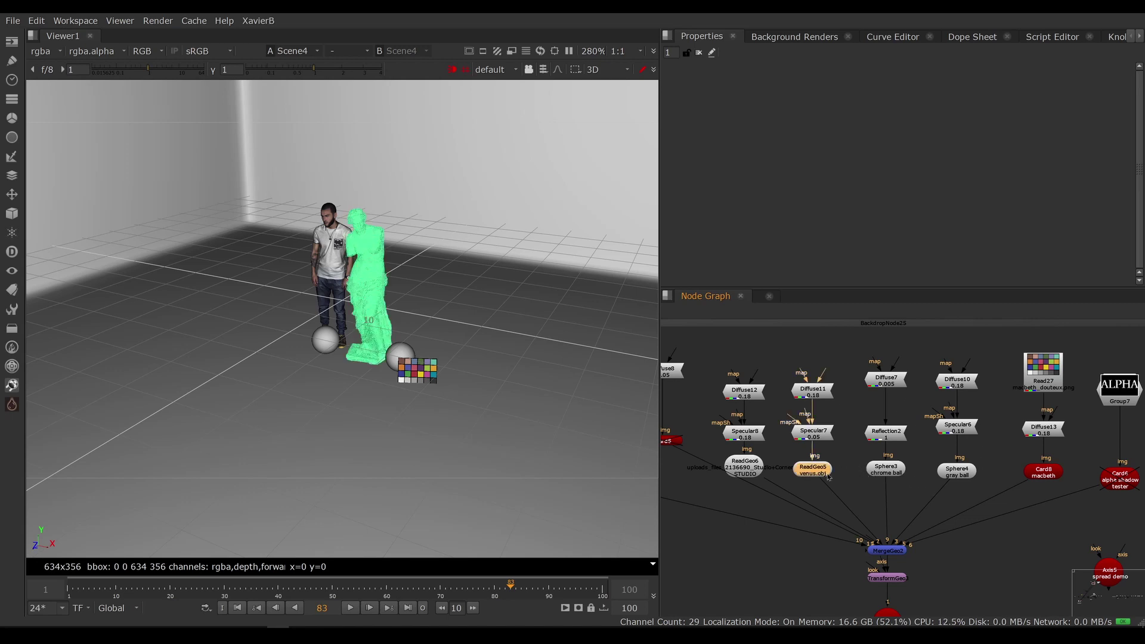
{"action": "left_click", "coordinate": [824, 394]}
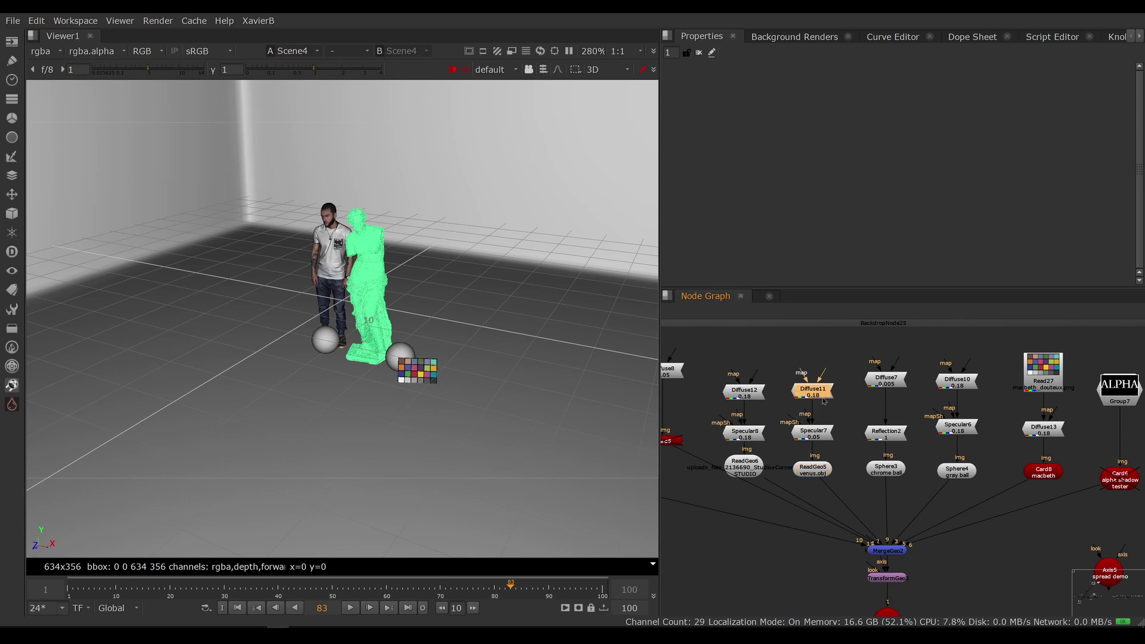
{"action": "left_click", "coordinate": [826, 437]}
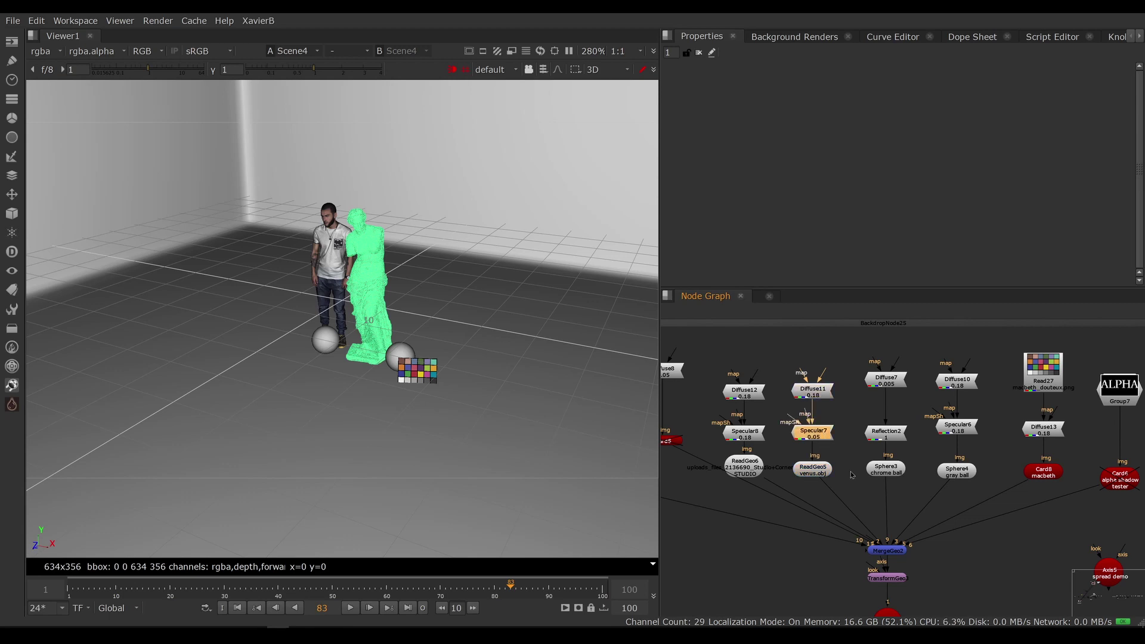
{"action": "left_click", "coordinate": [894, 473]}
{"action": "left_click", "coordinate": [900, 383]}
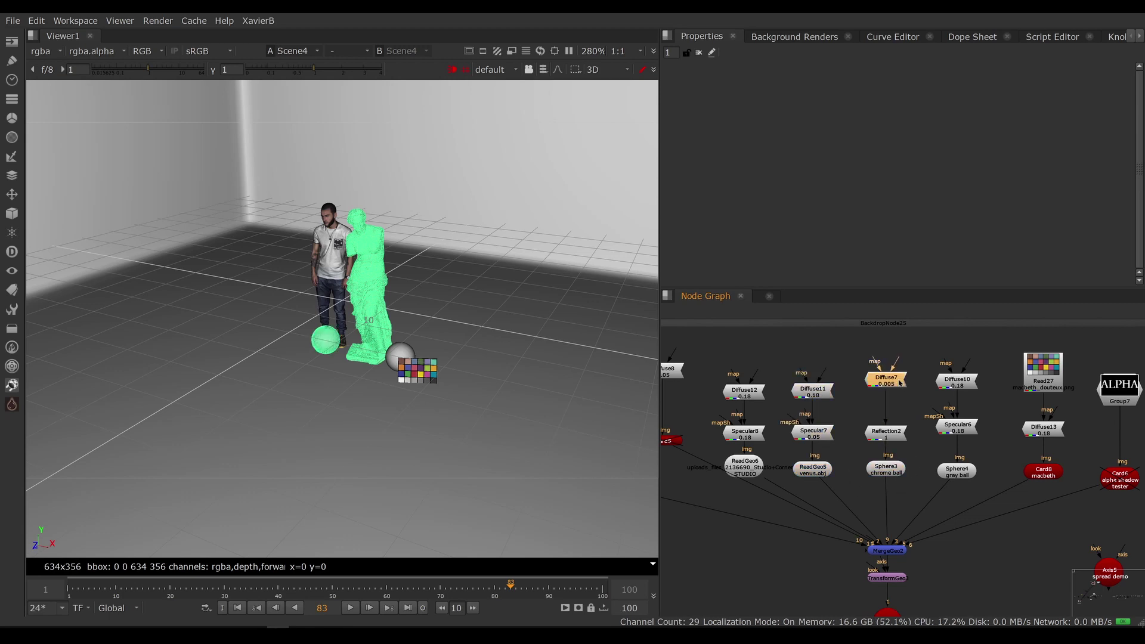
{"action": "left_click", "coordinate": [899, 442]}
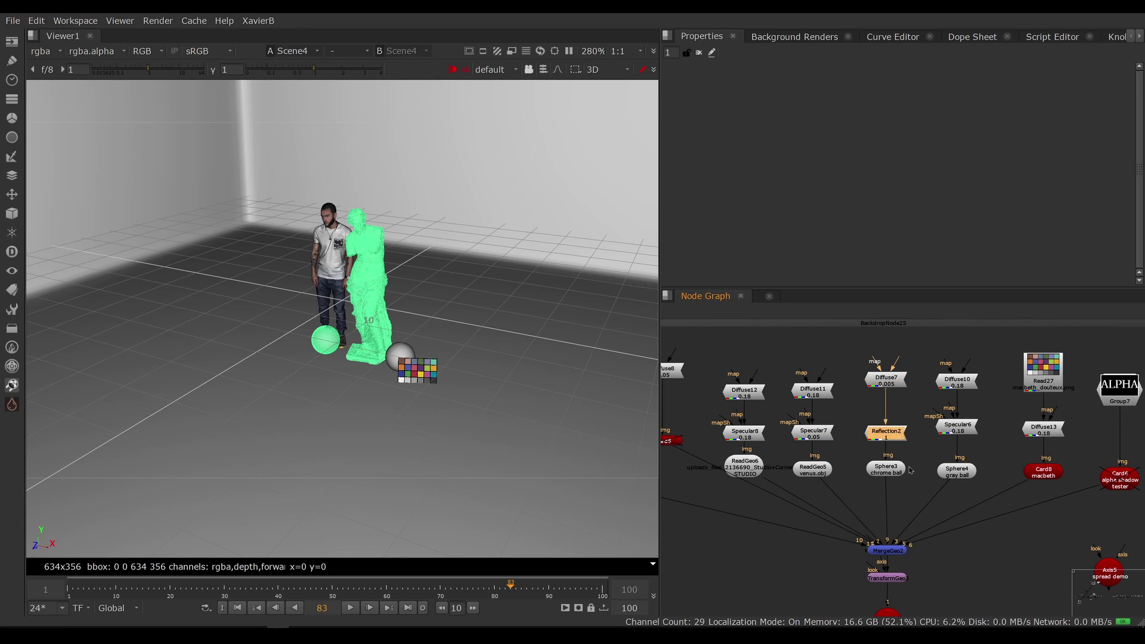
View the ScanlineRender6 output in the viewer as a 2D image
{"action": "middle_click_drag", "start_coordinate": [925, 536], "coordinate": [879, 378]}
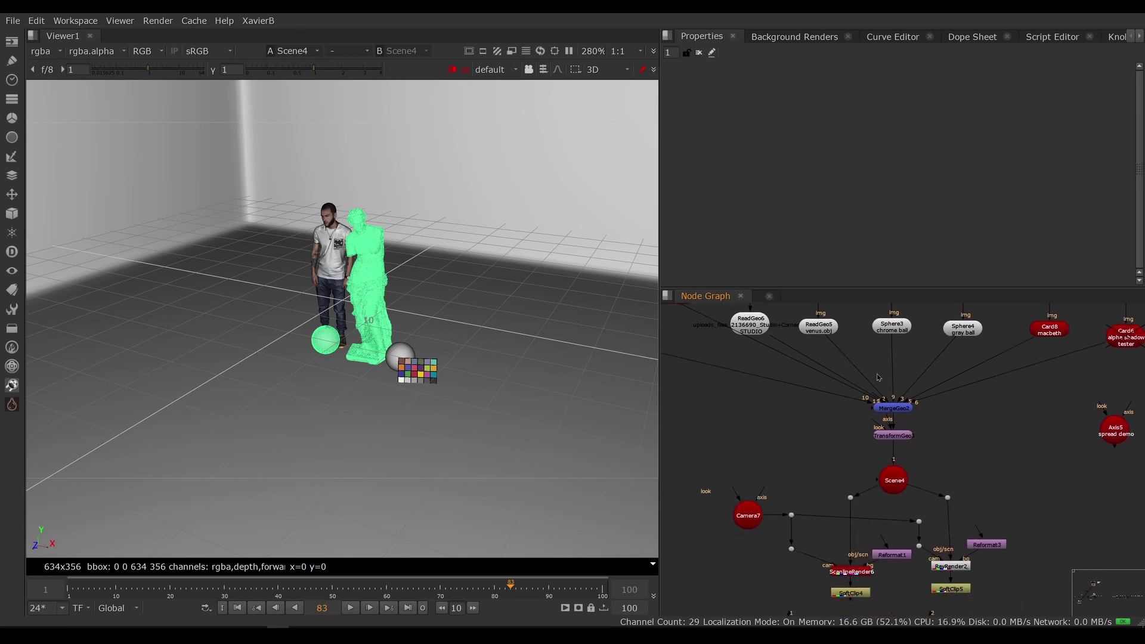
{"action": "left_click", "coordinate": [847, 572]}
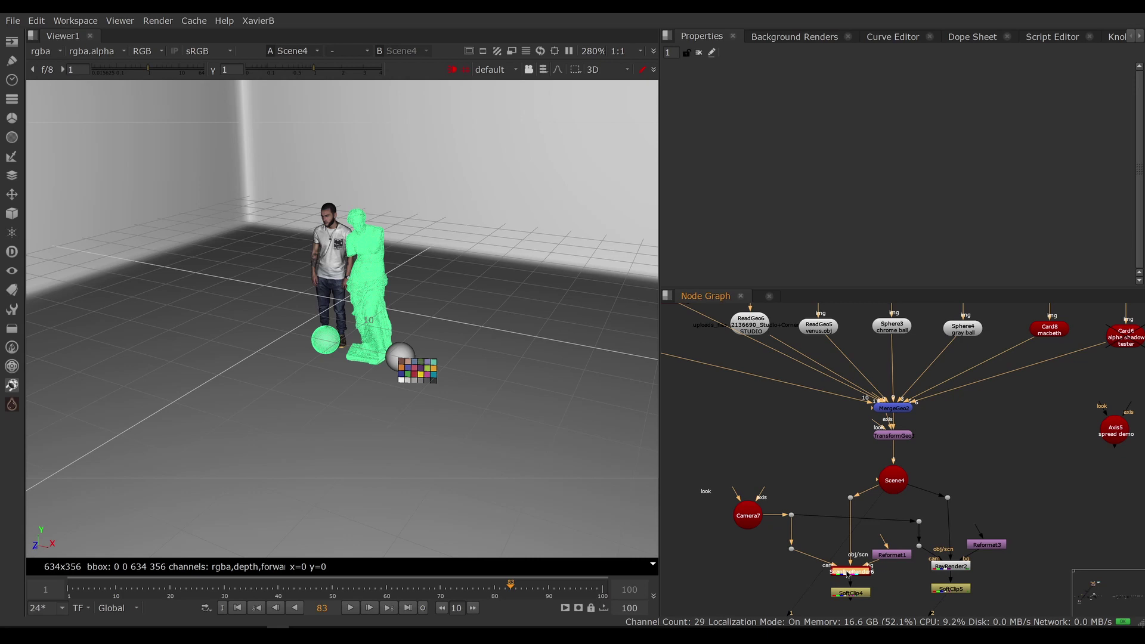
{"action": "key", "text": "1"}
{"action": "key", "text": "Tab"}
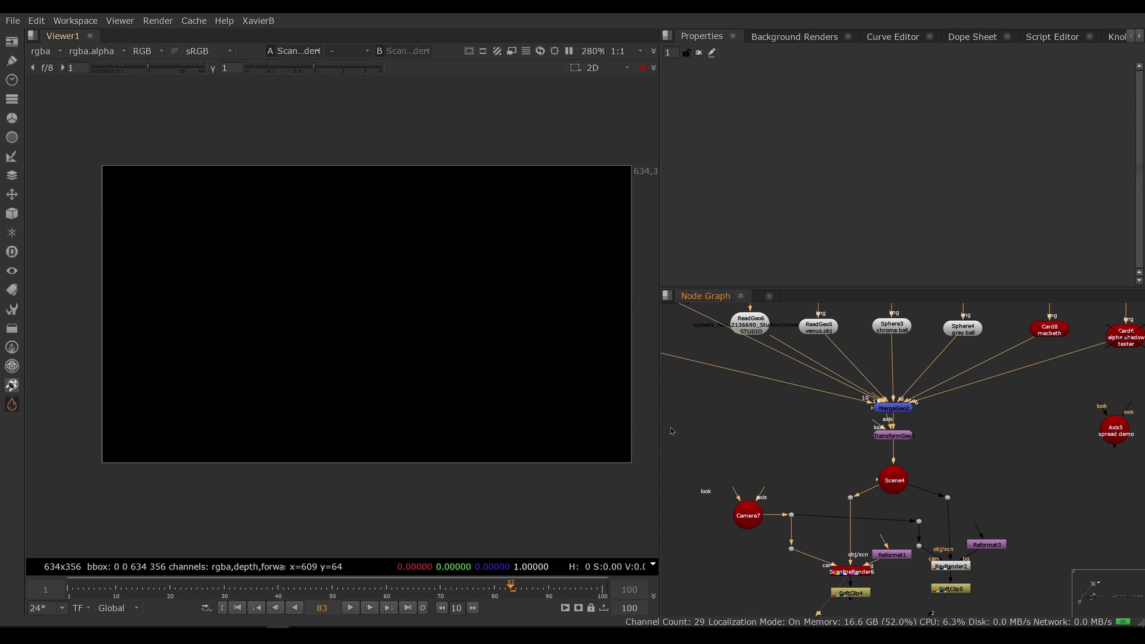
Add a PxF_TubeLight node from PxF_Lights and connect its output into Scene4
{"action": "left_click", "coordinate": [10, 408]}
{"action": "mouse_move", "coordinate": [90, 506]}
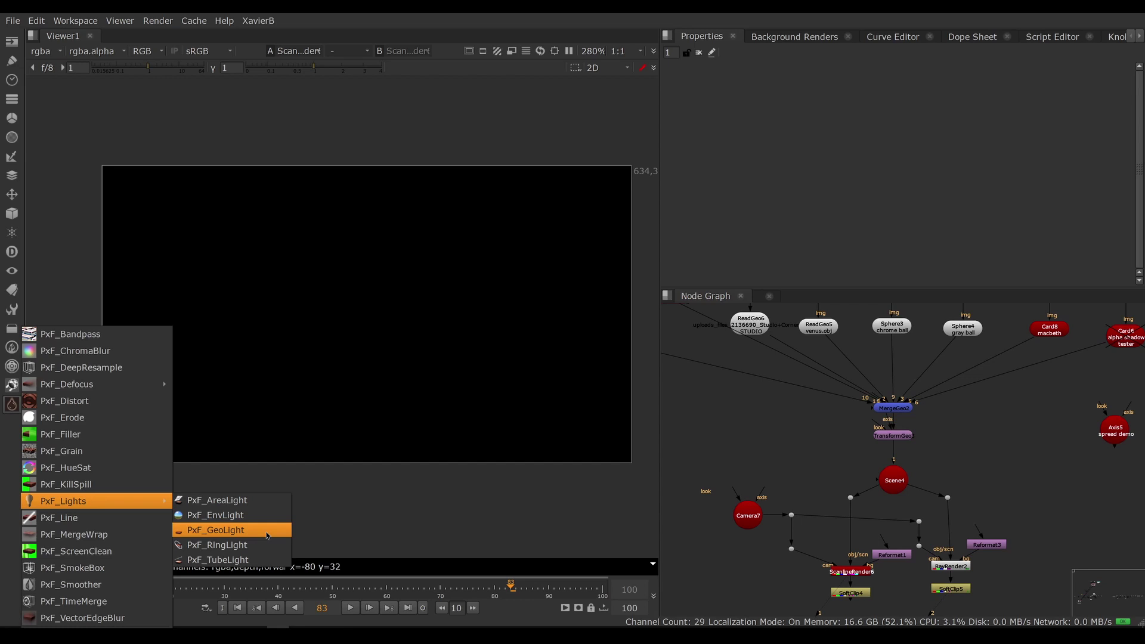
{"action": "left_click", "coordinate": [247, 561]}
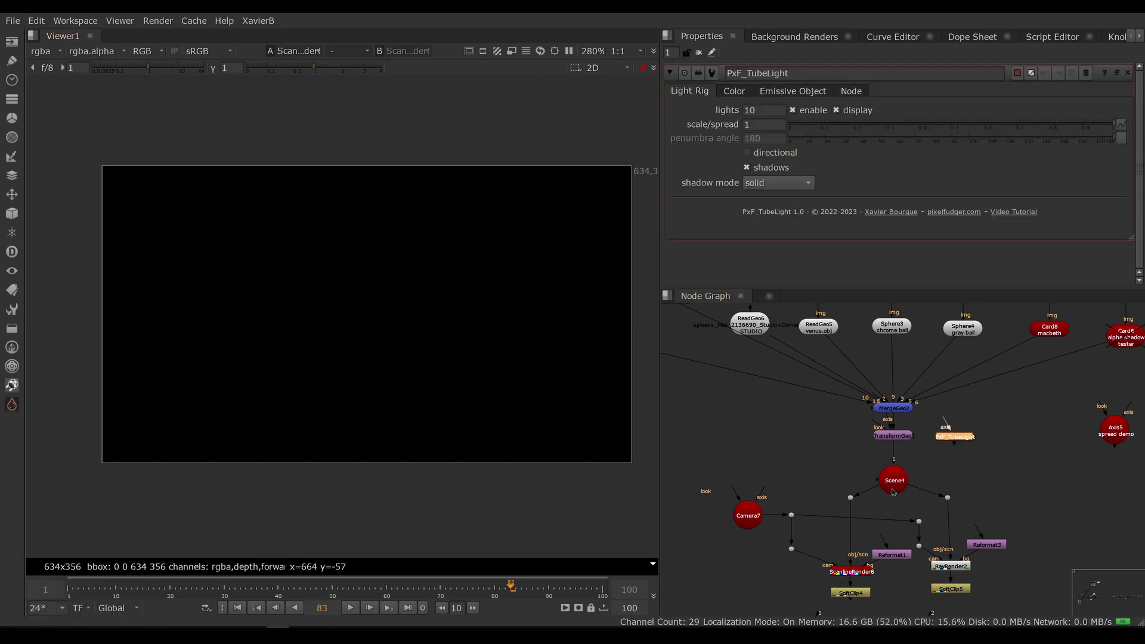
{"action": "left_click_drag", "start_coordinate": [952, 442], "coordinate": [889, 487]}
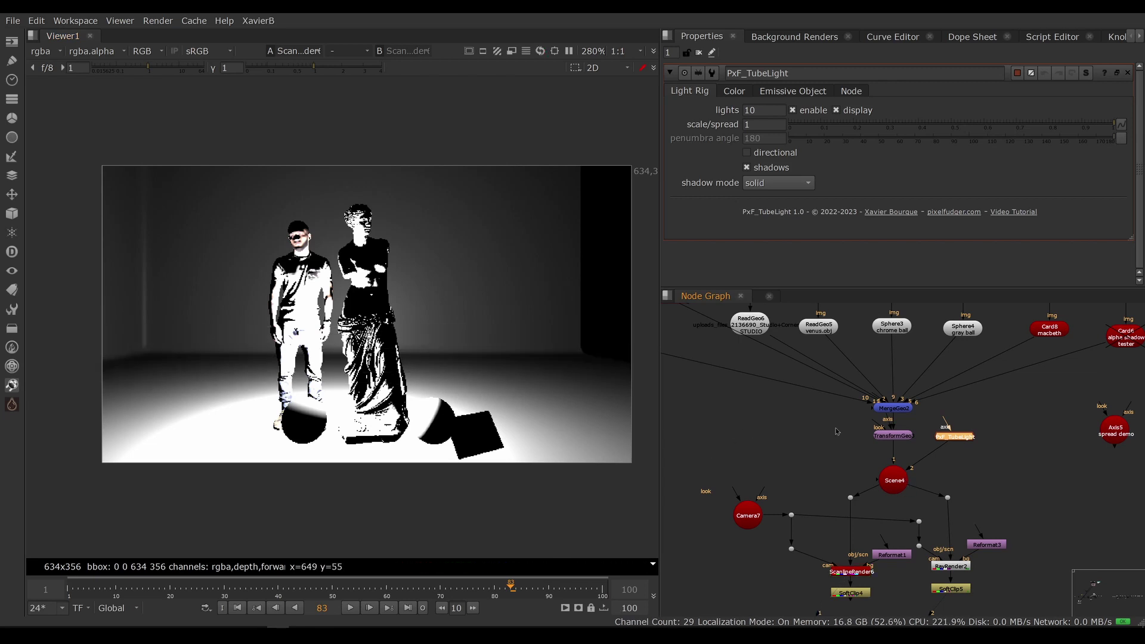
{"action": "left_click_drag", "start_coordinate": [955, 444], "coordinate": [957, 458]}
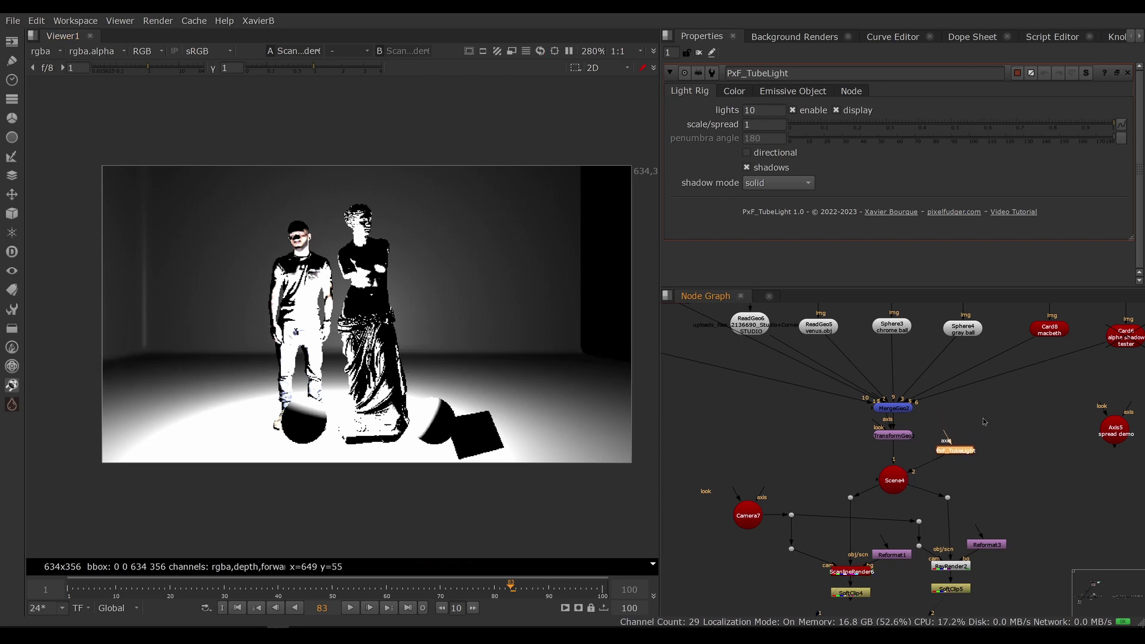
{"action": "left_click", "coordinate": [1006, 436]}
{"action": "key", "text": "Tab"}
Create an Axis node with 'ax' and wire it to PxF_TubeLight's axis input
{"action": "type", "text": "ax"}
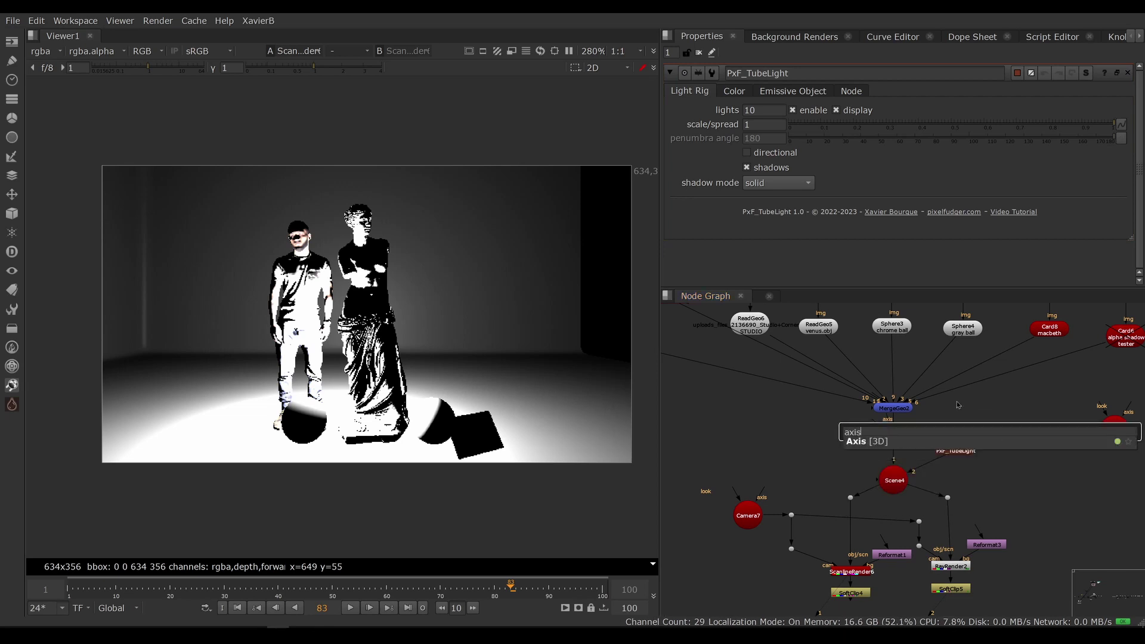
{"action": "key", "text": "Return"}
{"action": "mouse_move", "coordinate": [945, 437]}
{"action": "left_mouse_down"}
{"action": "mouse_move", "coordinate": [976, 413]}
{"action": "mouse_move", "coordinate": [959, 420]}
{"action": "left_mouse_up"}
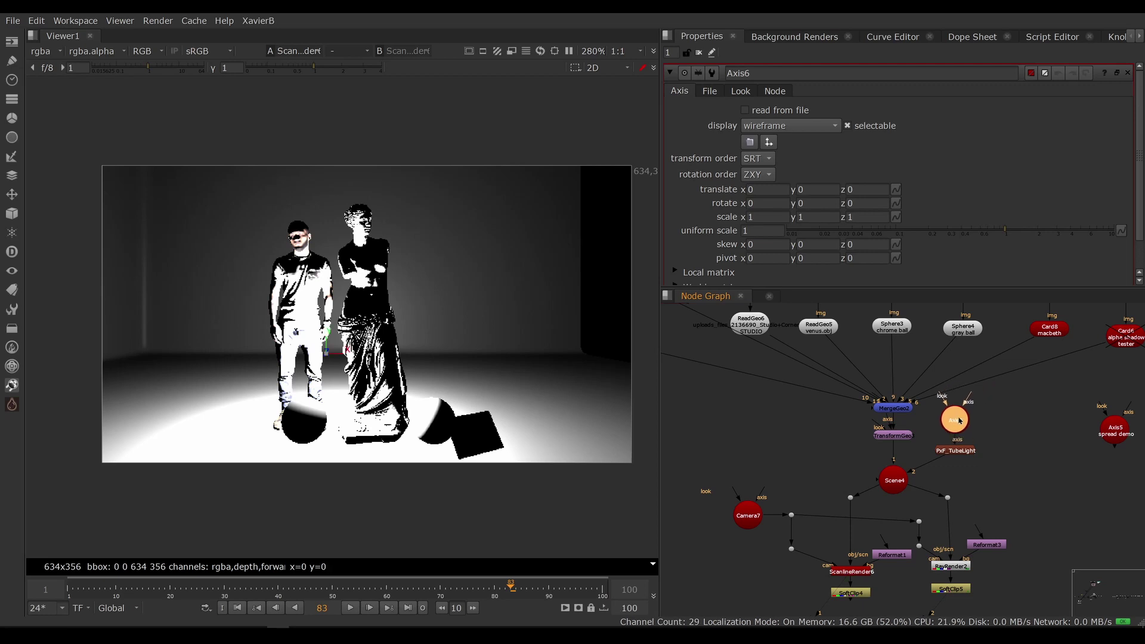
View Scene4 in the 3D viewer
{"action": "left_click", "coordinate": [892, 486]}
{"action": "key", "text": "1"}
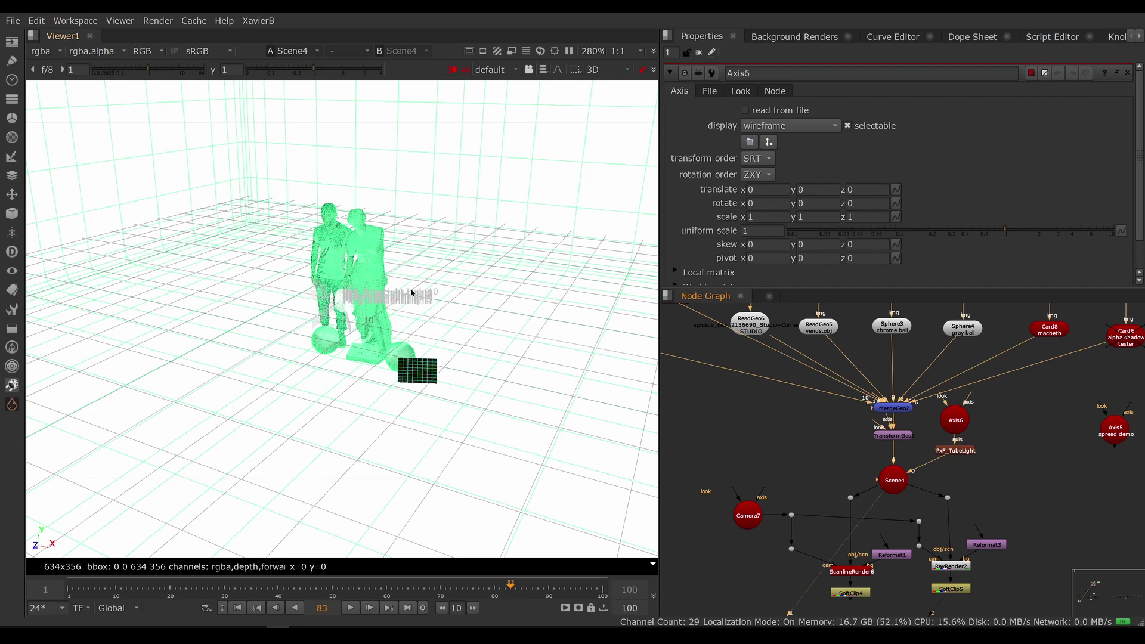
{"action": "scroll", "coordinate": [405, 320], "scroll_direction": "up", "scroll_amount": 2}
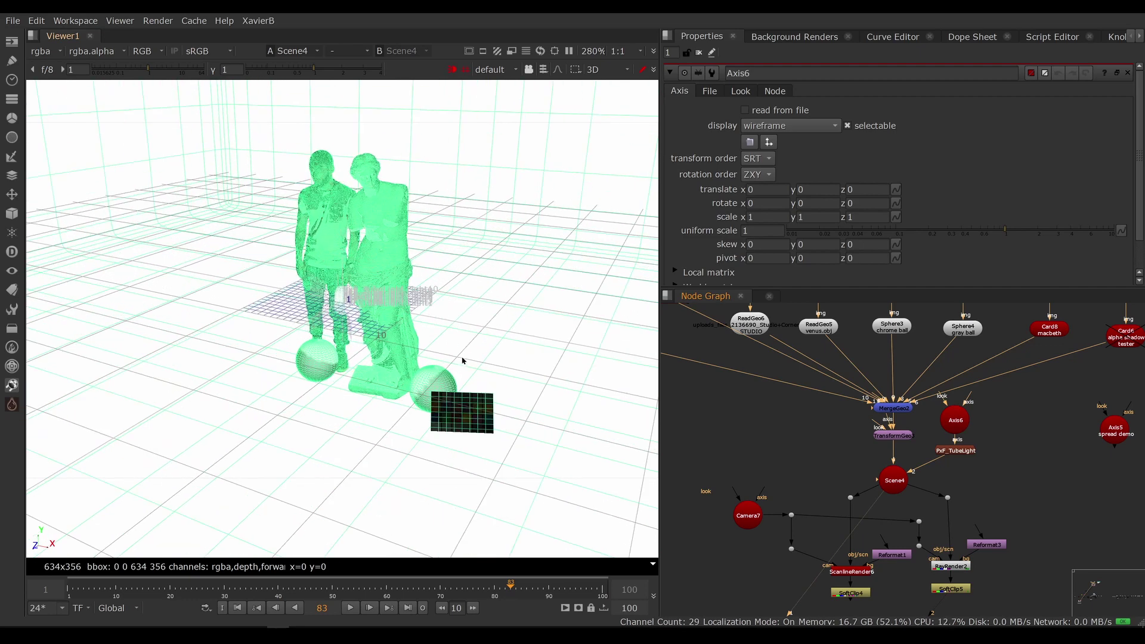
{"action": "scroll", "coordinate": [462, 361], "scroll_direction": "down", "scroll_amount": 3}
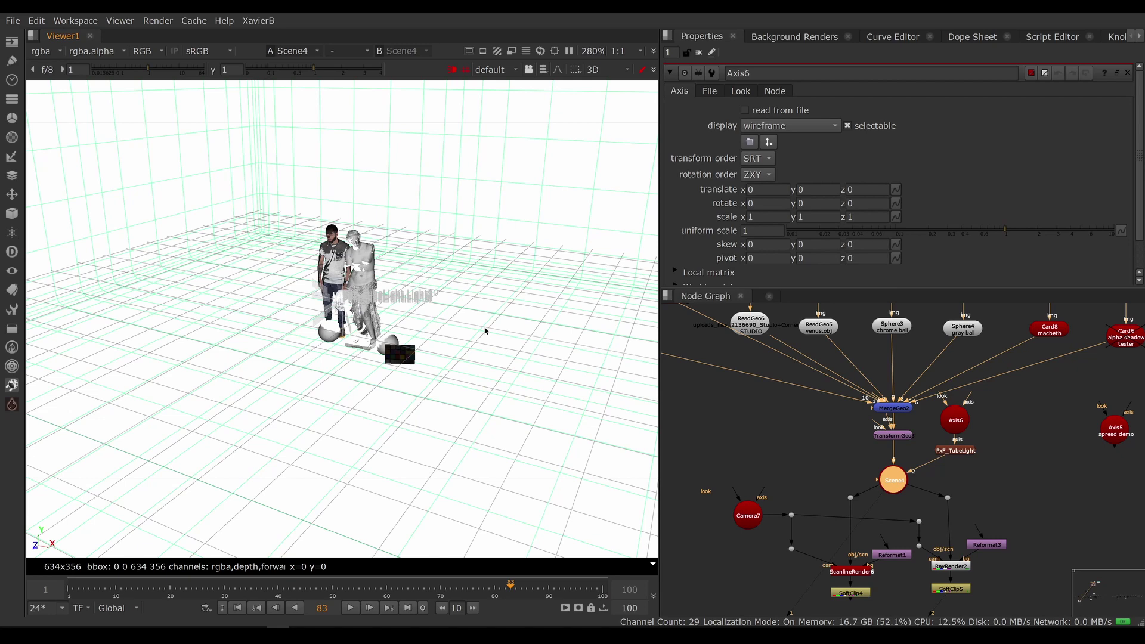
Set the viewer's 3D display style to wireframe
{"action": "key", "text": "s"}
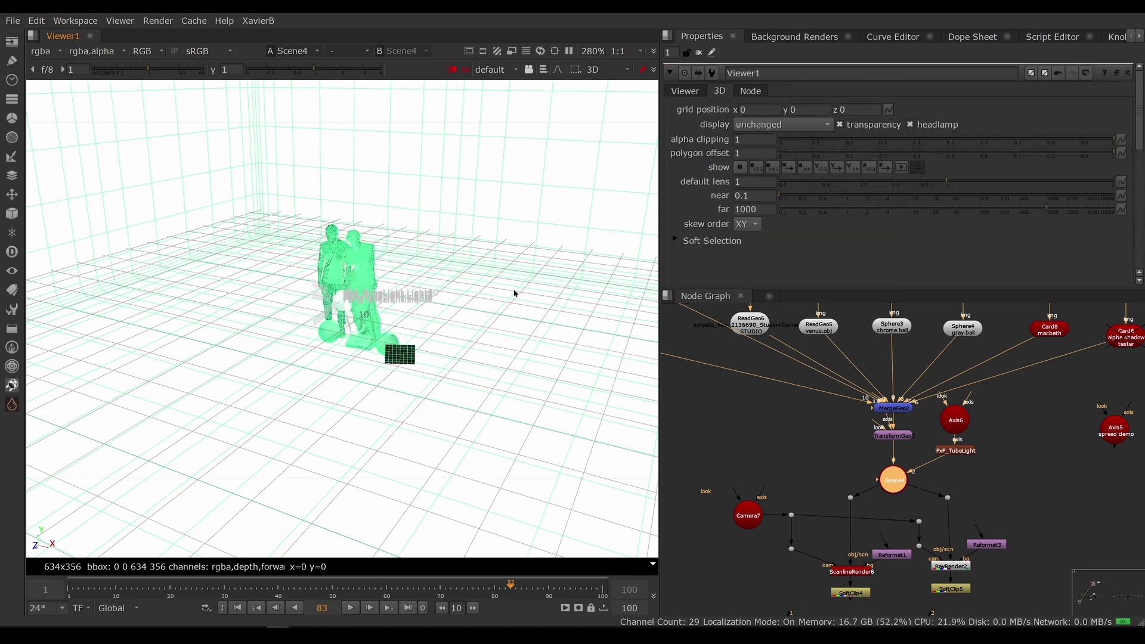
{"action": "left_click", "coordinate": [696, 92]}
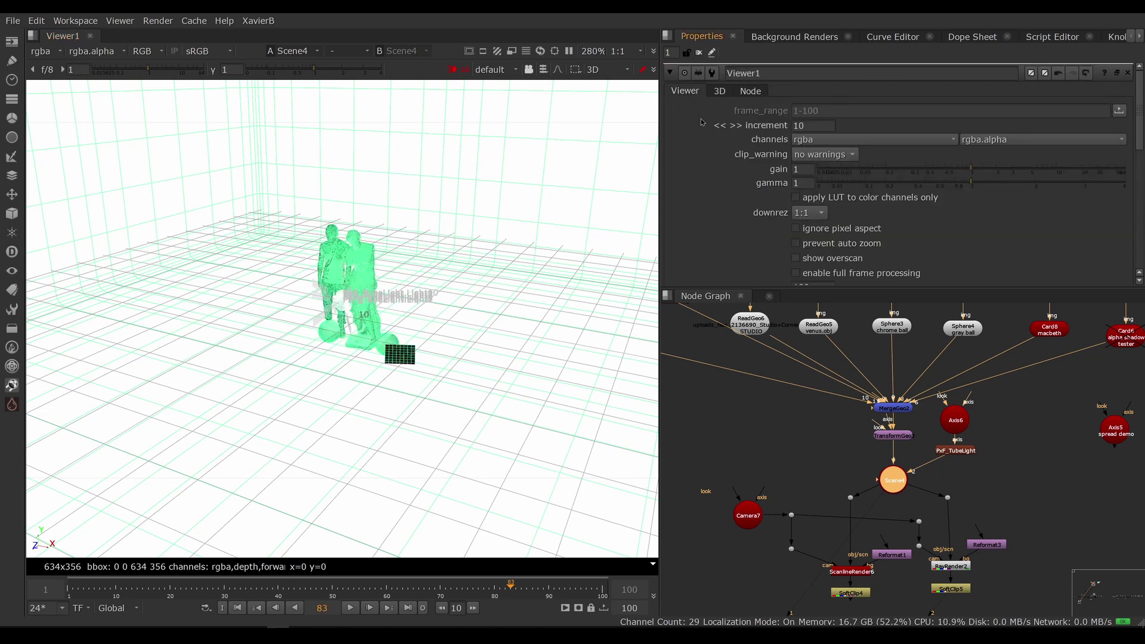
{"action": "left_click", "coordinate": [718, 91]}
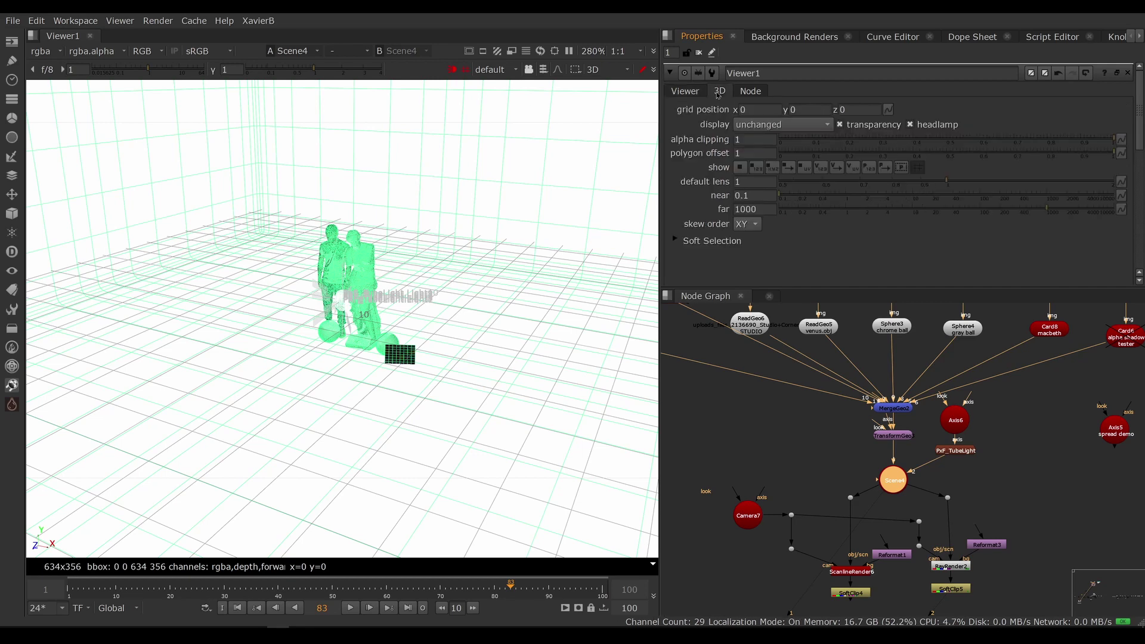
{"action": "left_click", "coordinate": [761, 127]}
{"action": "left_click", "coordinate": [789, 49]}
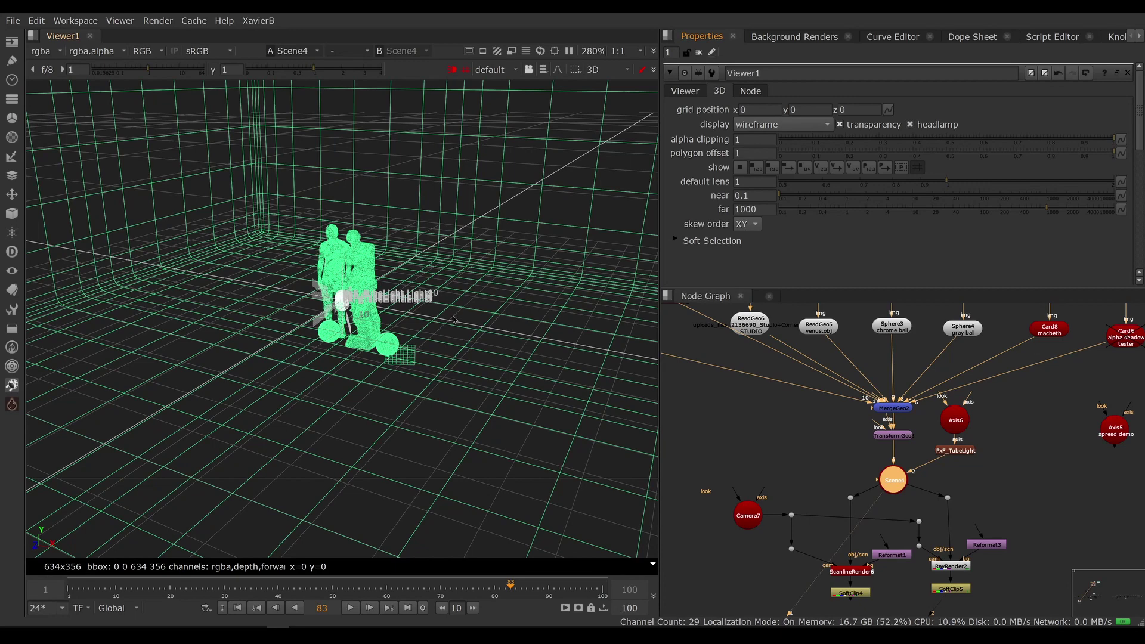
View only PxF_TubeLight and turn off its display option to hide the light spheres
{"action": "left_click", "coordinate": [955, 450]}
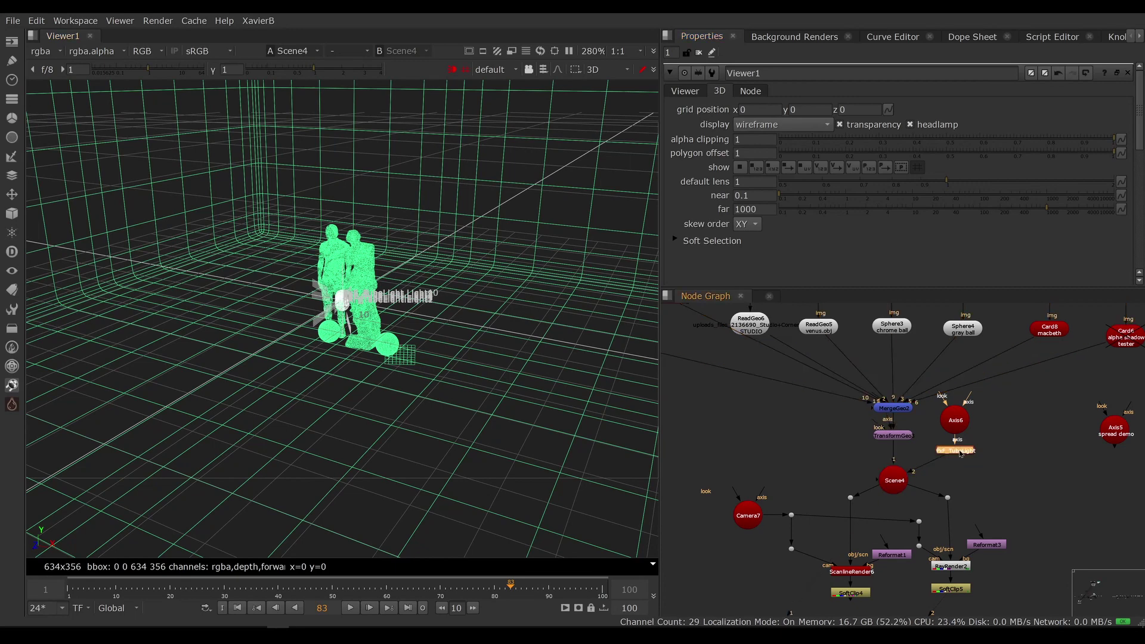
{"action": "key", "text": "1"}
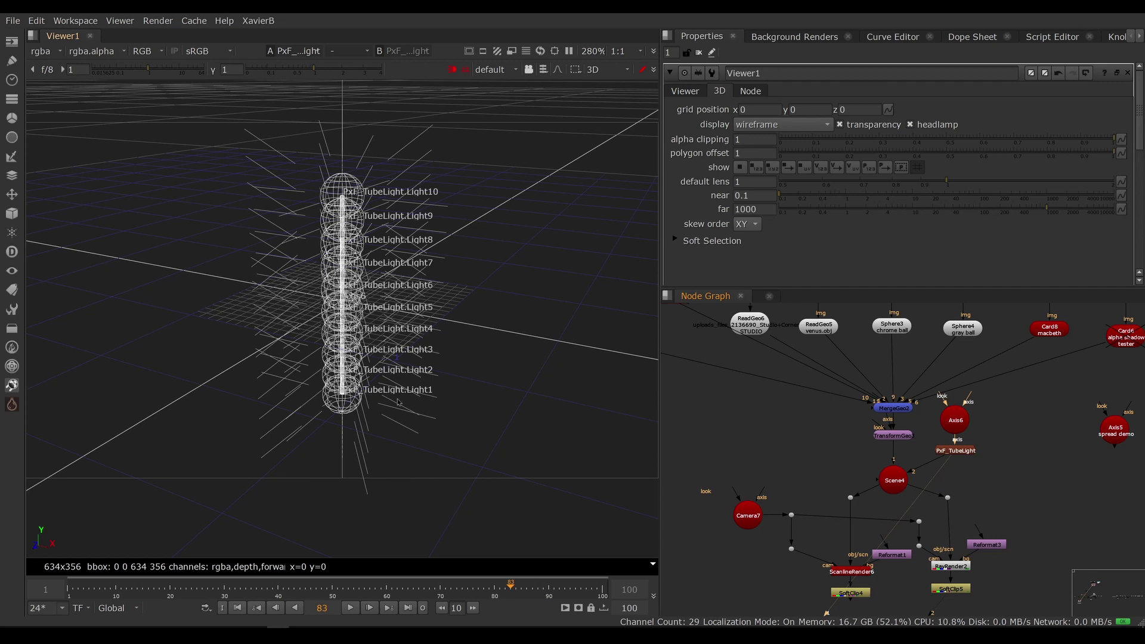
{"action": "double_click", "coordinate": [960, 452]}
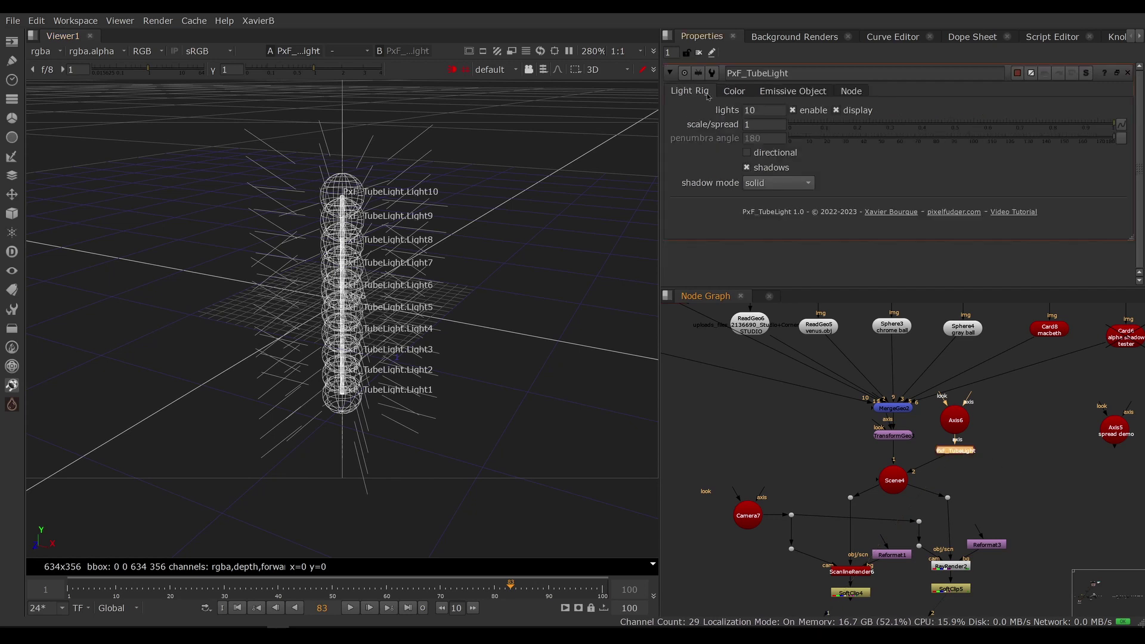
{"action": "left_click", "coordinate": [837, 110]}
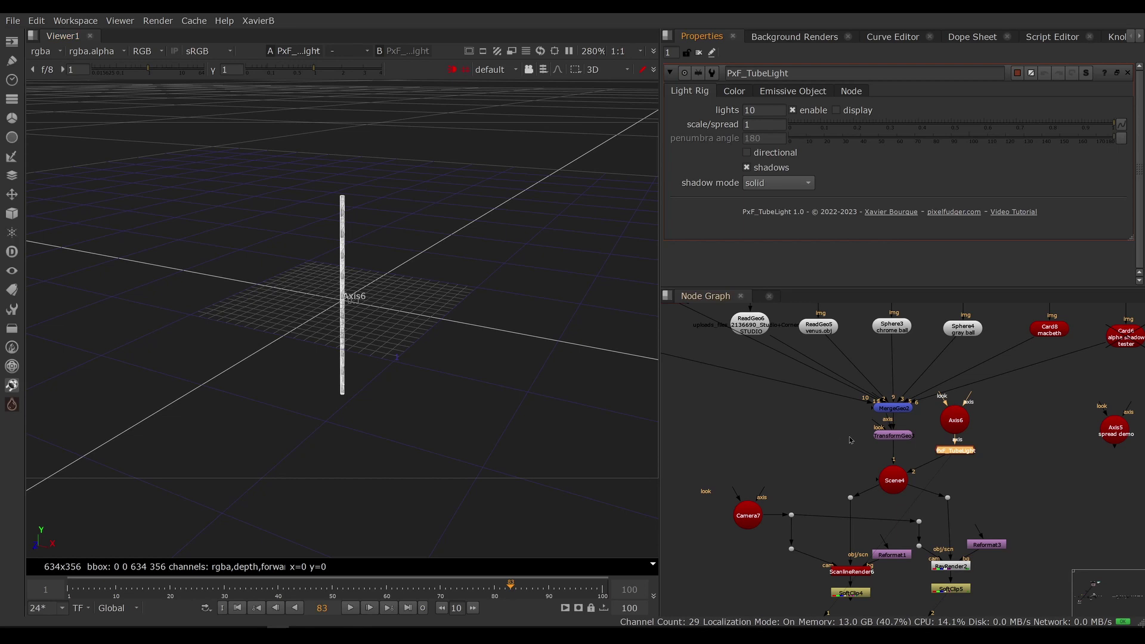
Set Axis6's uniform scale to 20
{"action": "left_click", "coordinate": [963, 425]}
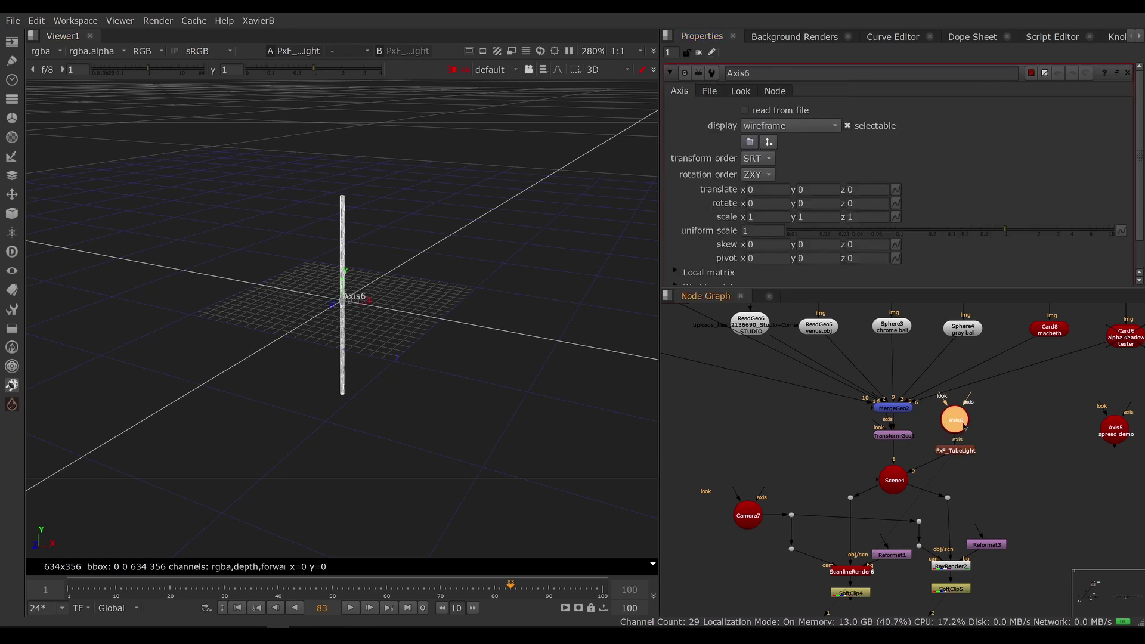
{"action": "left_click", "coordinate": [756, 231]}
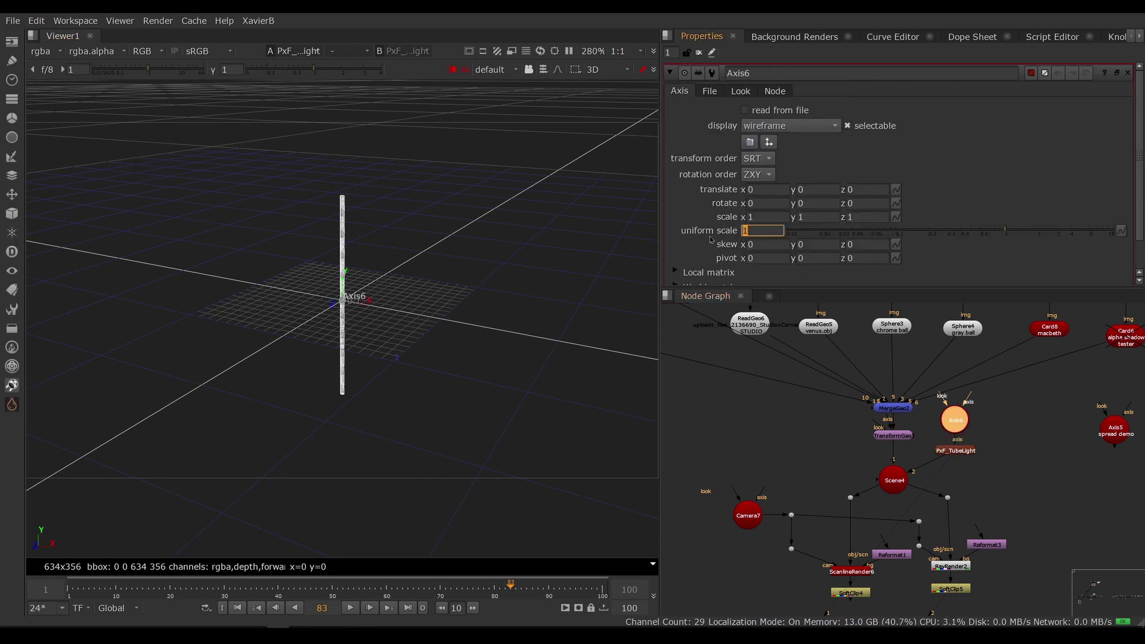
{"action": "type", "text": "20"}
{"action": "key", "text": "Return"}
View the full Scene4 in 3D and move the Axis6 tube light to the right
{"action": "left_click", "coordinate": [886, 484]}
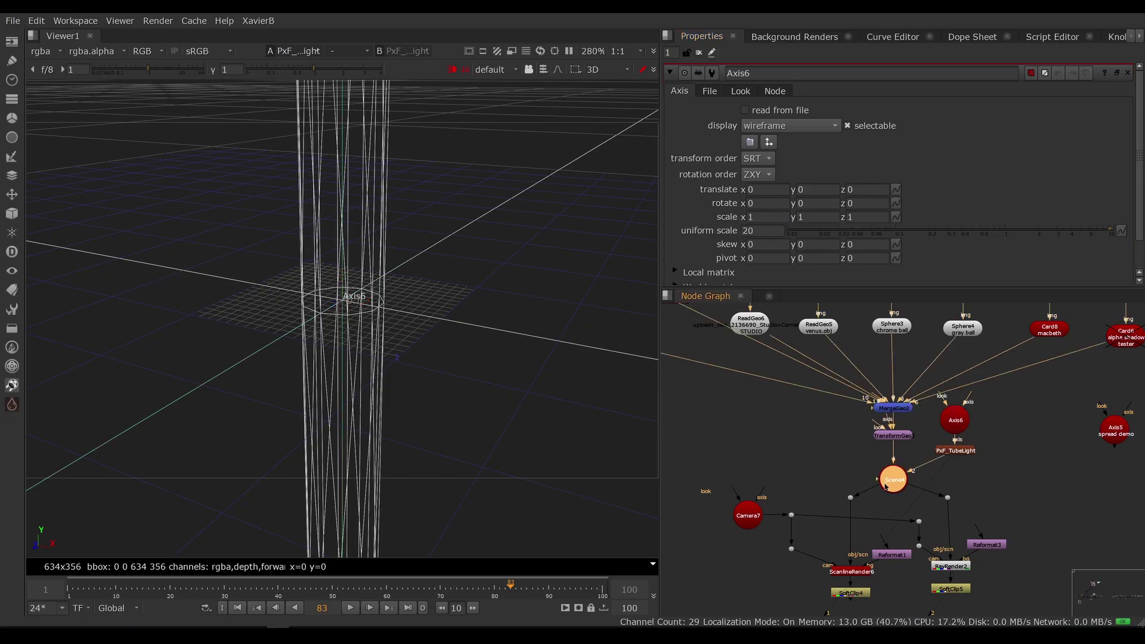
{"action": "key", "text": "1"}
{"action": "scroll", "coordinate": [486, 416], "scroll_direction": "down", "scroll_amount": 3}
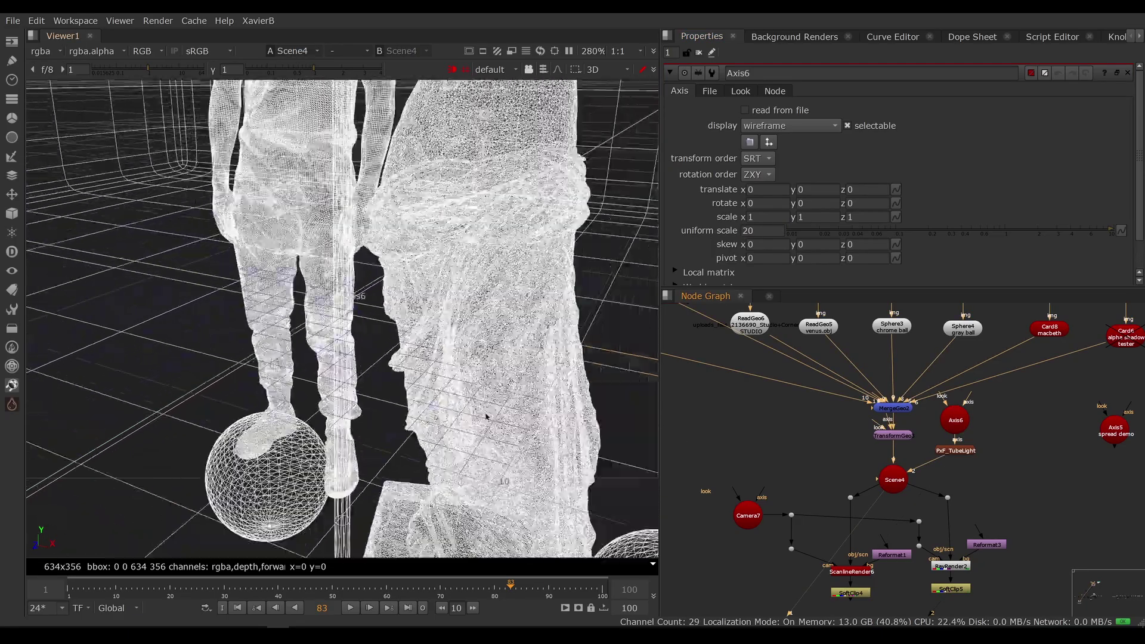
{"action": "scroll", "coordinate": [486, 417], "scroll_direction": "down", "scroll_amount": 5}
{"action": "left_click", "coordinate": [948, 419]}
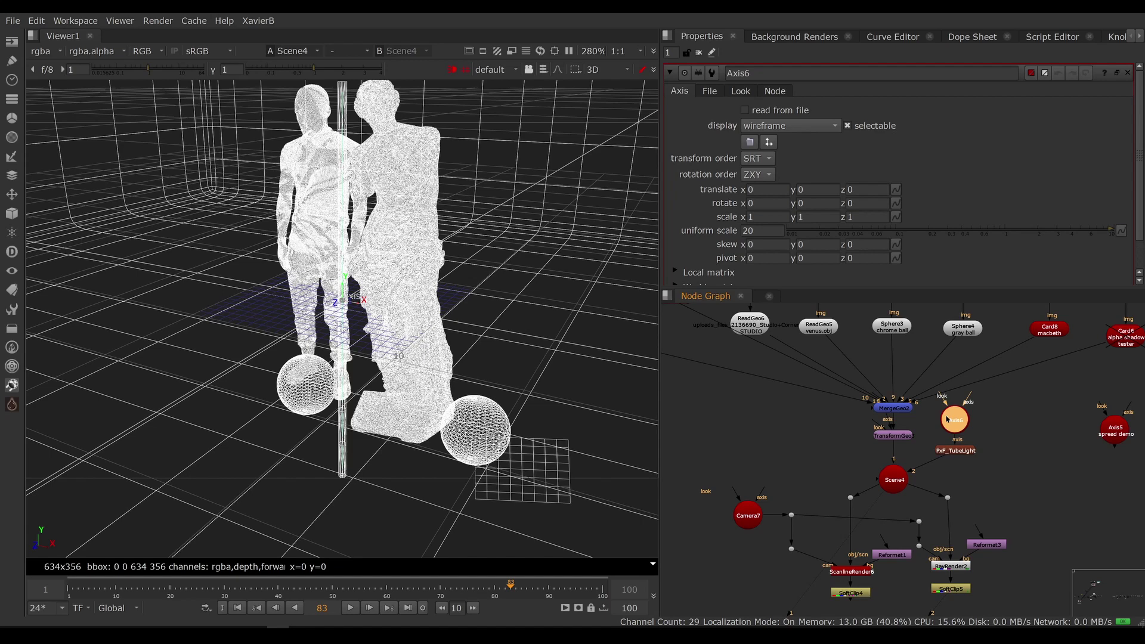
{"action": "left_click_drag", "start_coordinate": [352, 309], "coordinate": [368, 310]}
Rotate Axis6 90 degrees in X to lay the tube light flat on the floor
{"action": "left_click", "coordinate": [768, 203]}
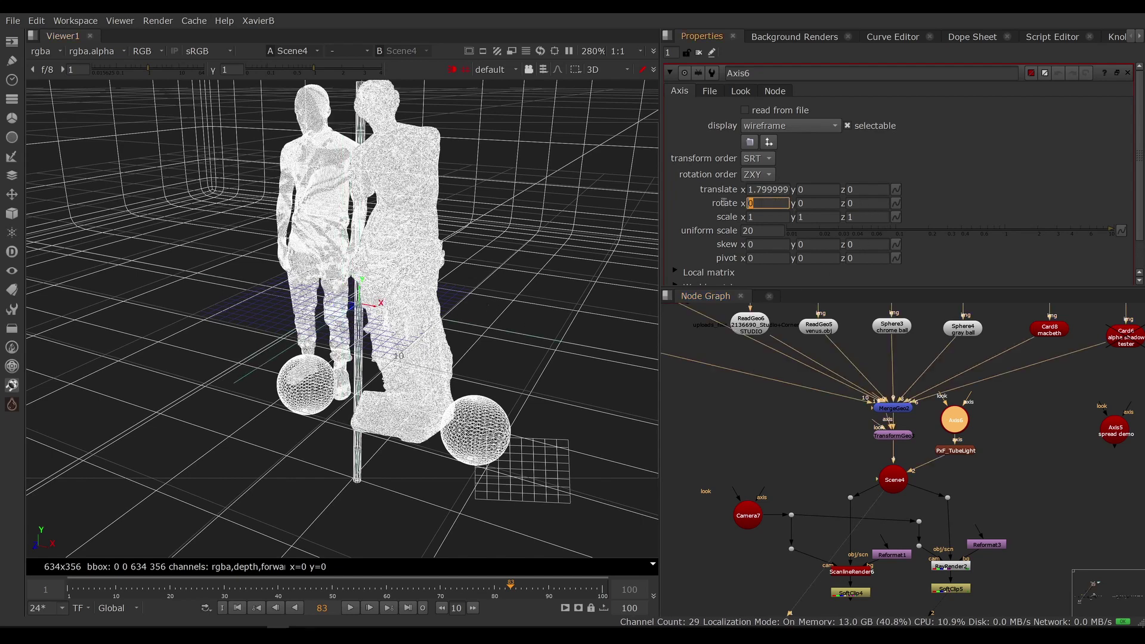
{"action": "type", "text": "90"}
{"action": "key", "text": "Return"}
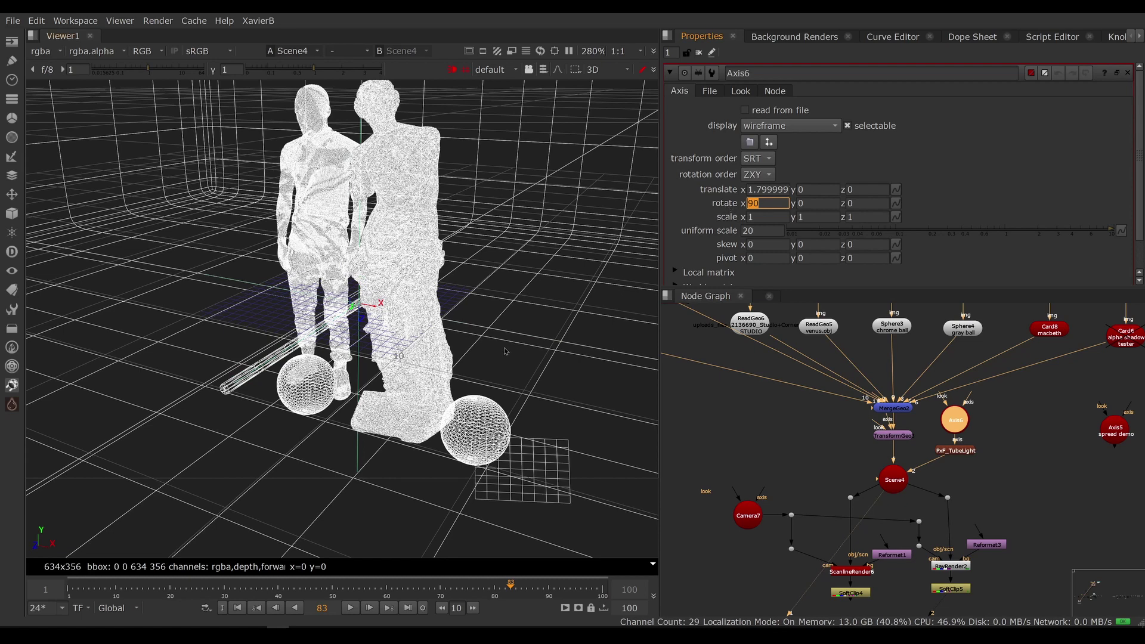
{"action": "left_click_drag", "start_coordinate": [504, 351], "coordinate": [370, 299], "text": "ctrl"}
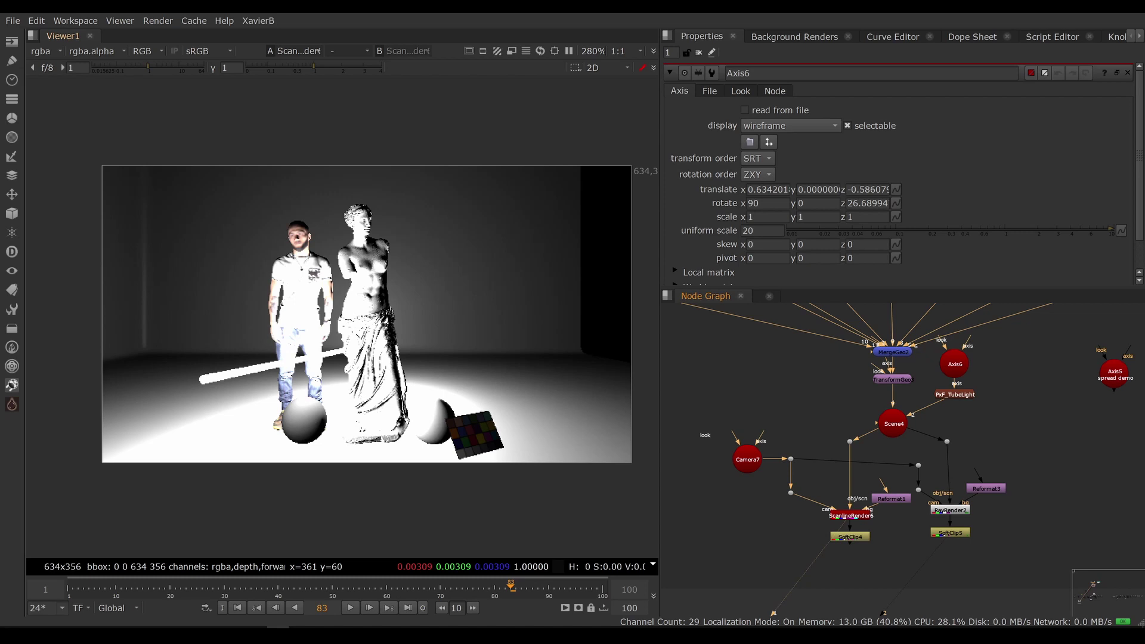
Set the PxF_TubeLight intensity to 40, then 30, and sample brightness around the sphere
{"action": "double_click", "coordinate": [962, 395]}
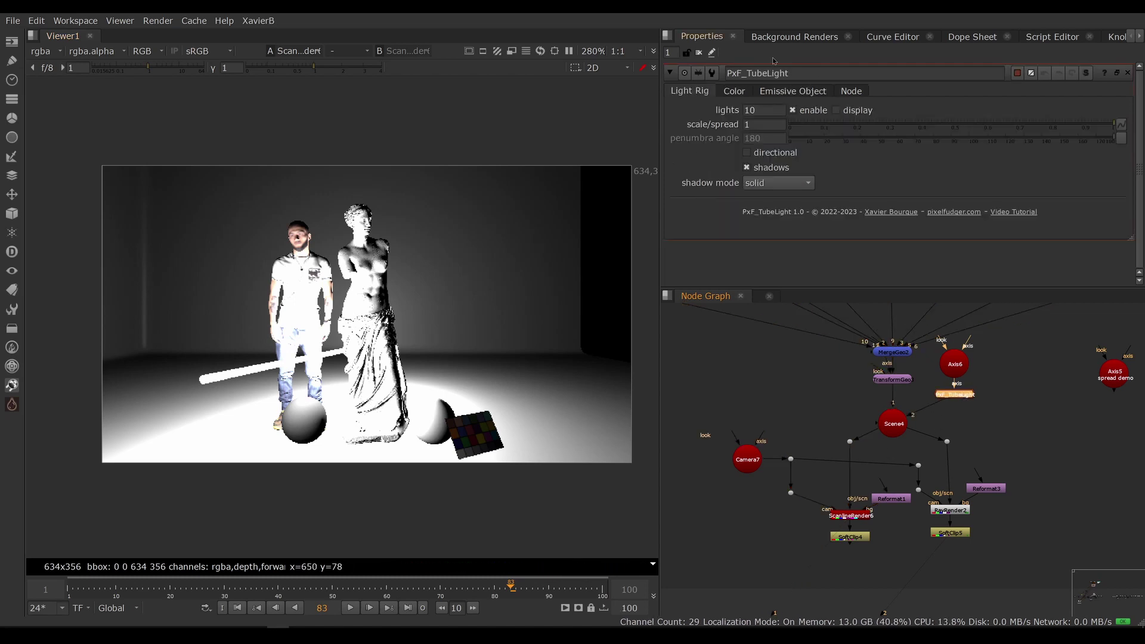
{"action": "left_click", "coordinate": [736, 94]}
{"action": "left_click", "coordinate": [751, 126]}
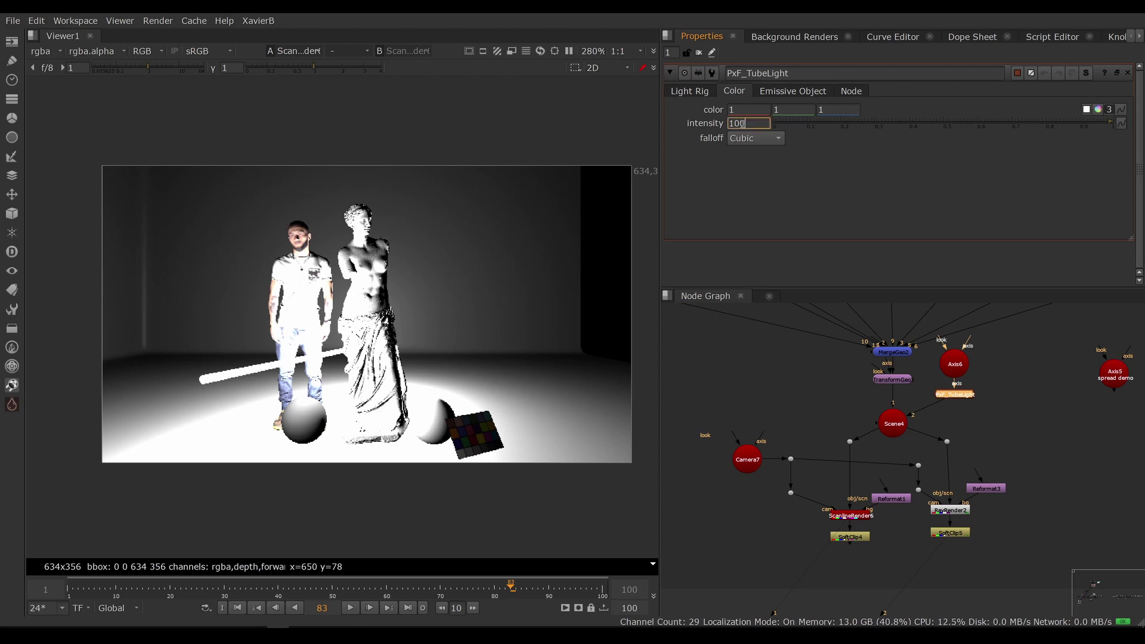
{"action": "type", "text": "40"}
{"action": "key", "text": "Return"}
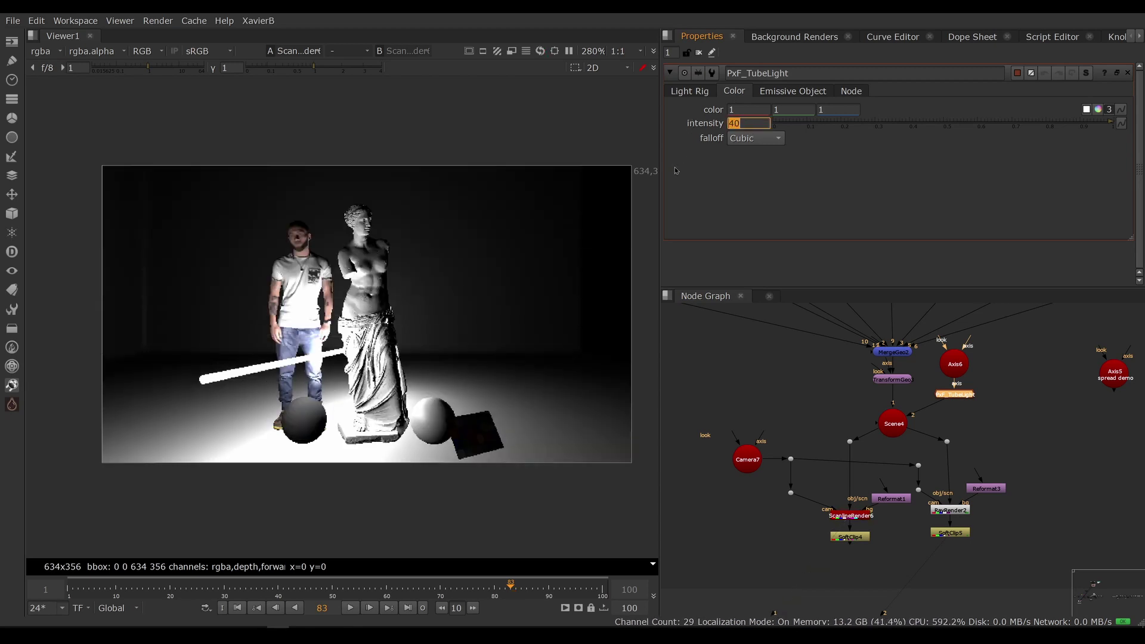
{"action": "type", "text": "30"}
{"action": "key", "text": "Return"}
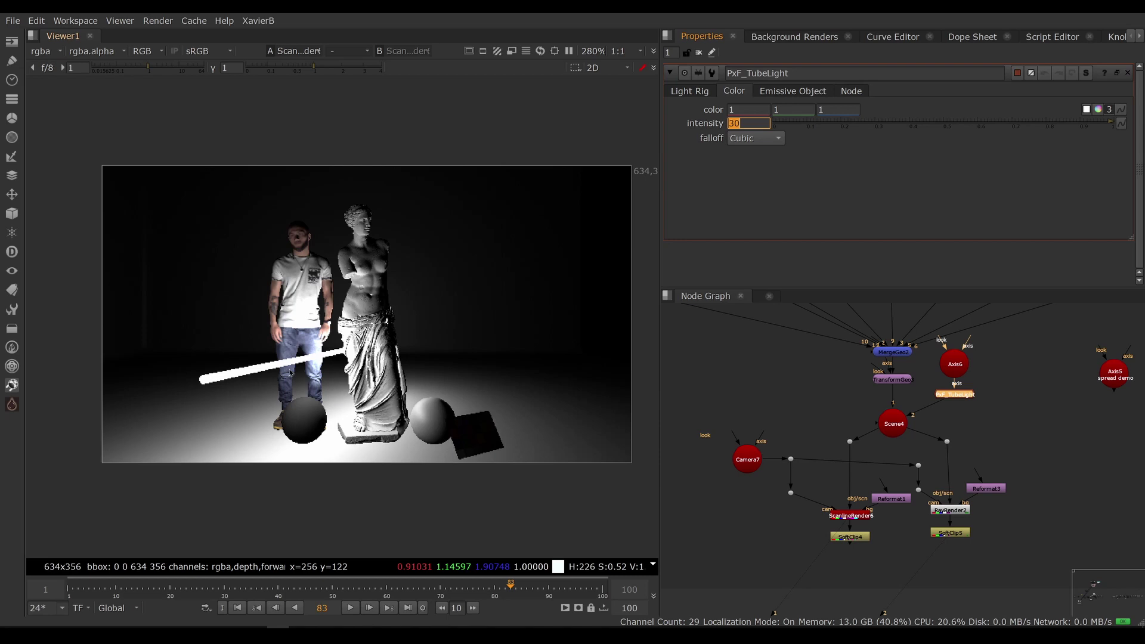
{"action": "left_click", "coordinate": [316, 397]}
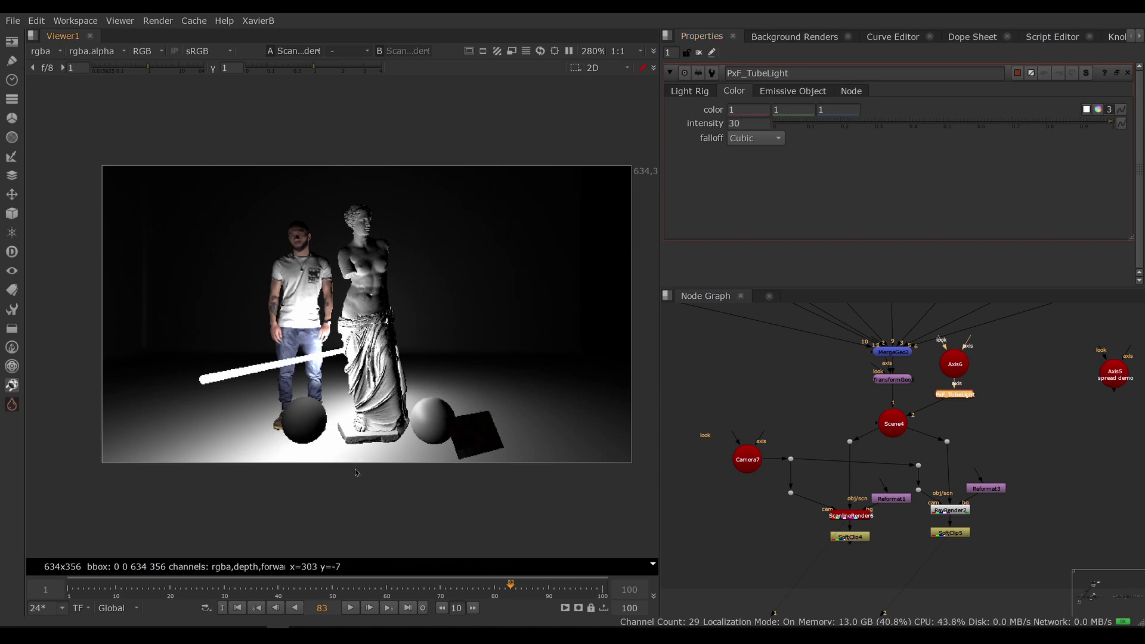
{"action": "left_click_drag", "start_coordinate": [272, 388], "coordinate": [361, 440], "text": "ctrl+shift"}
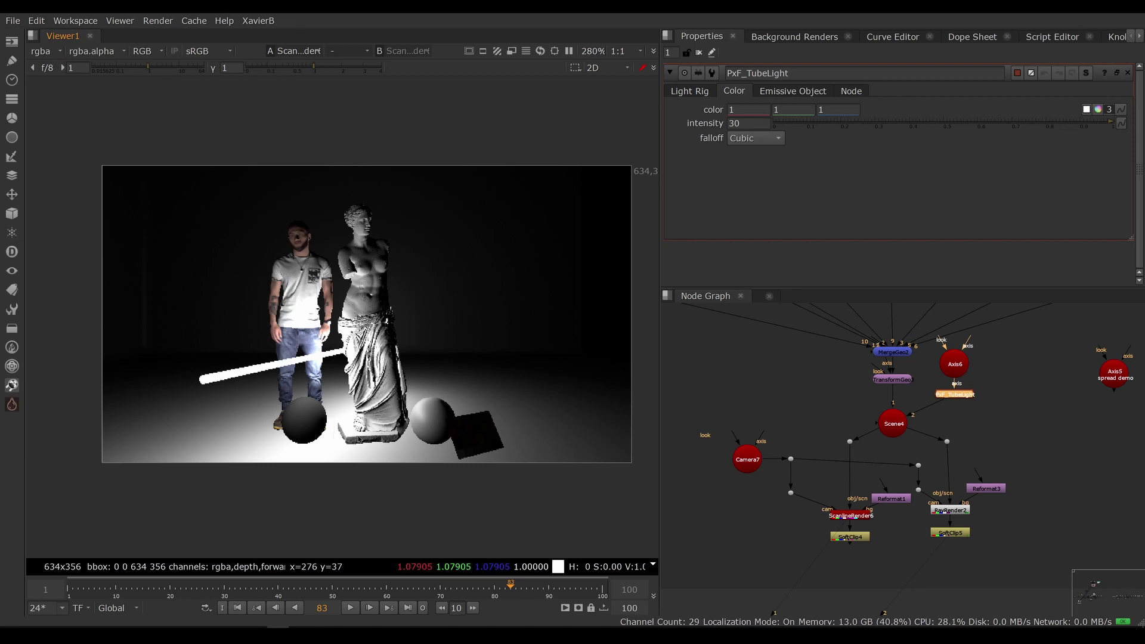
View the RayRender2 ray-traced output and select SoftClip5
{"action": "left_click", "coordinate": [863, 516]}
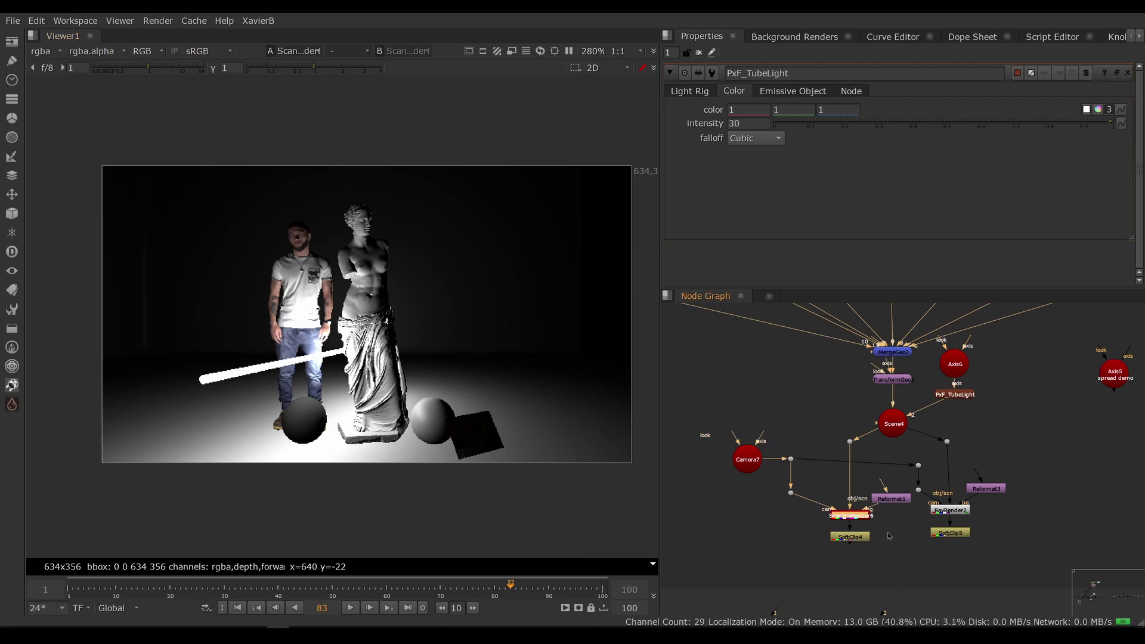
{"action": "left_click", "coordinate": [950, 511]}
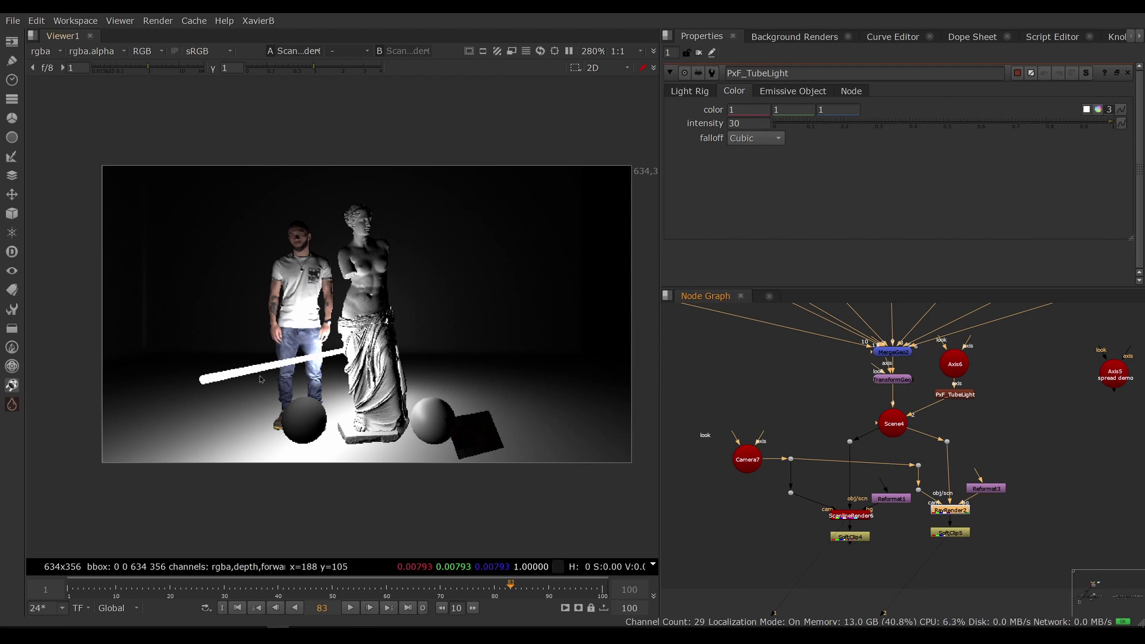
{"action": "key", "text": "1"}
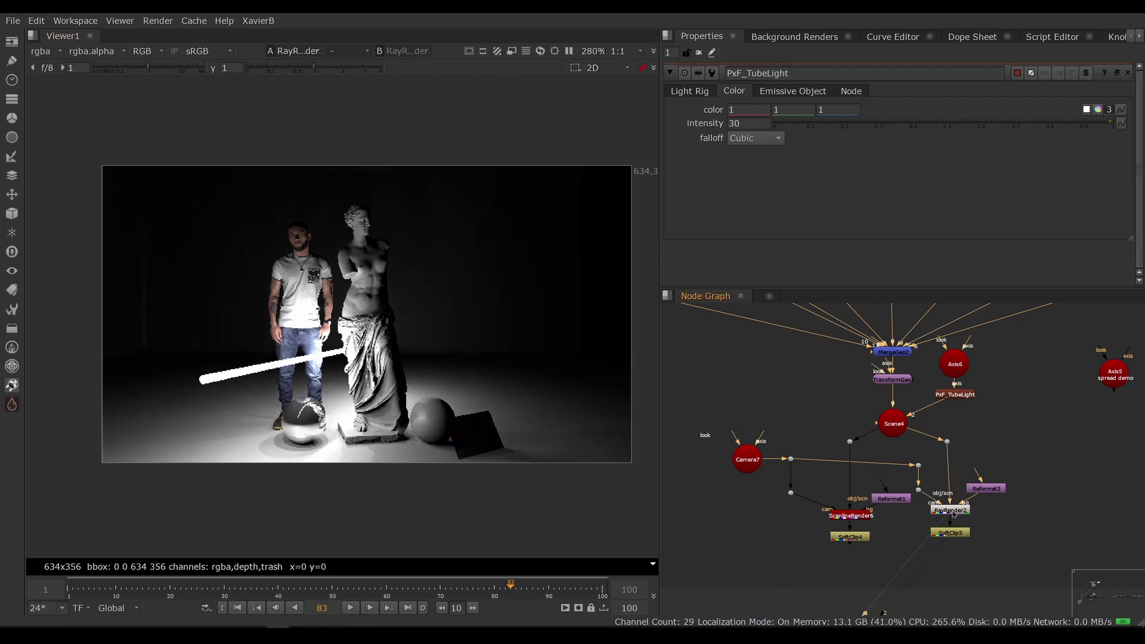
{"action": "left_click", "coordinate": [952, 533]}
View the SoftClip5 output, open its settings, and sample pixel values over the chrome sphere
{"action": "key", "text": "1"}
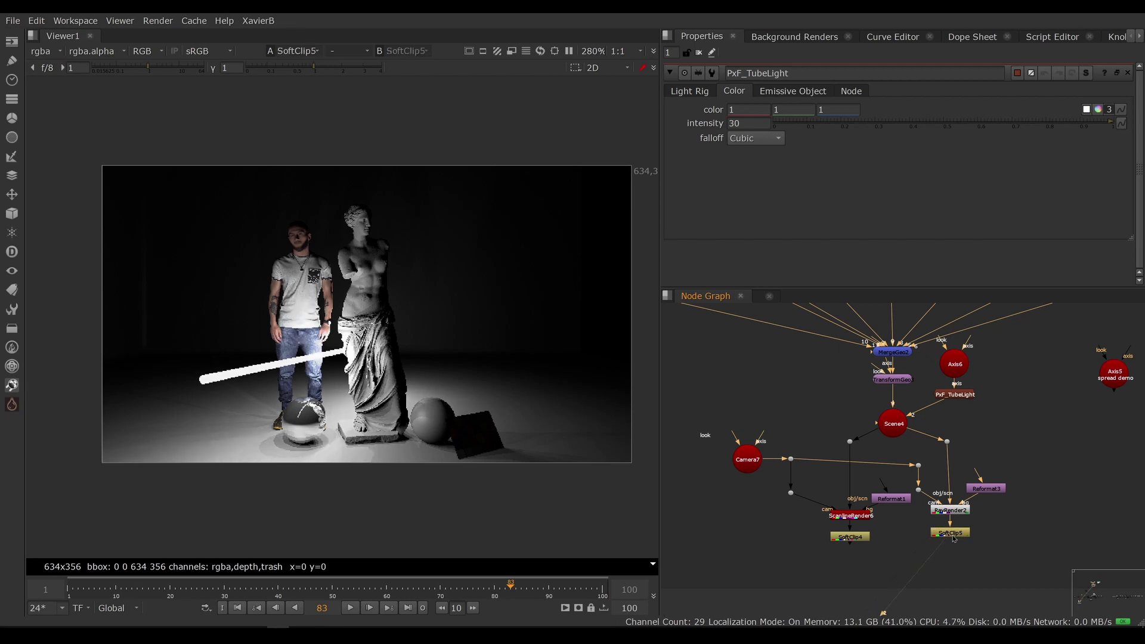
{"action": "double_click", "coordinate": [952, 534]}
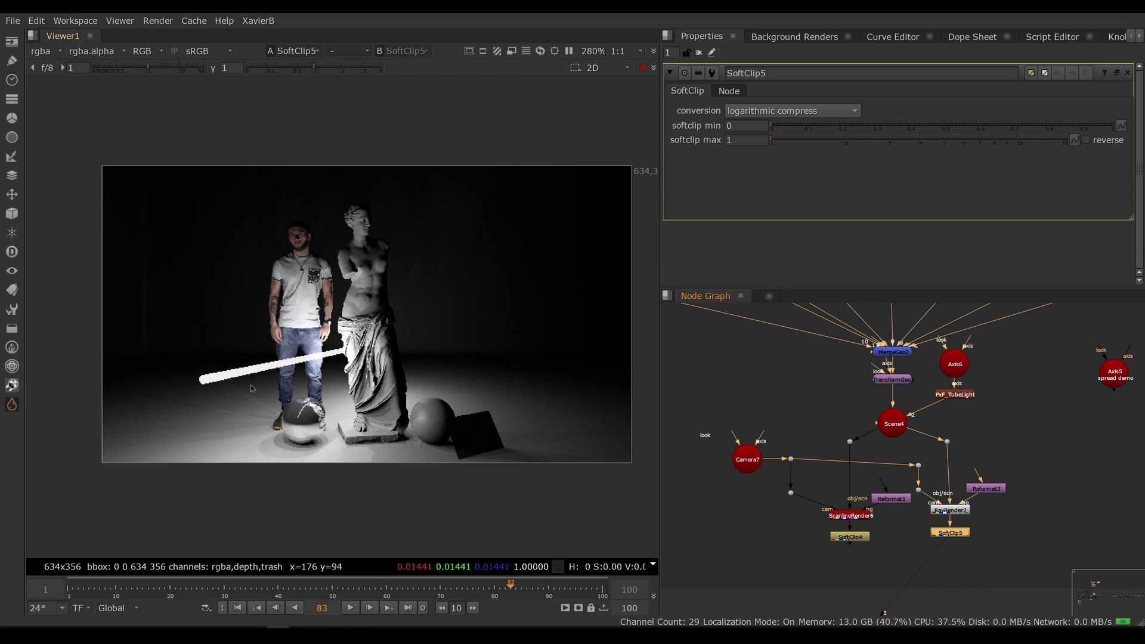
{"action": "left_click_drag", "start_coordinate": [262, 389], "coordinate": [335, 447], "text": "ctrl+shift"}
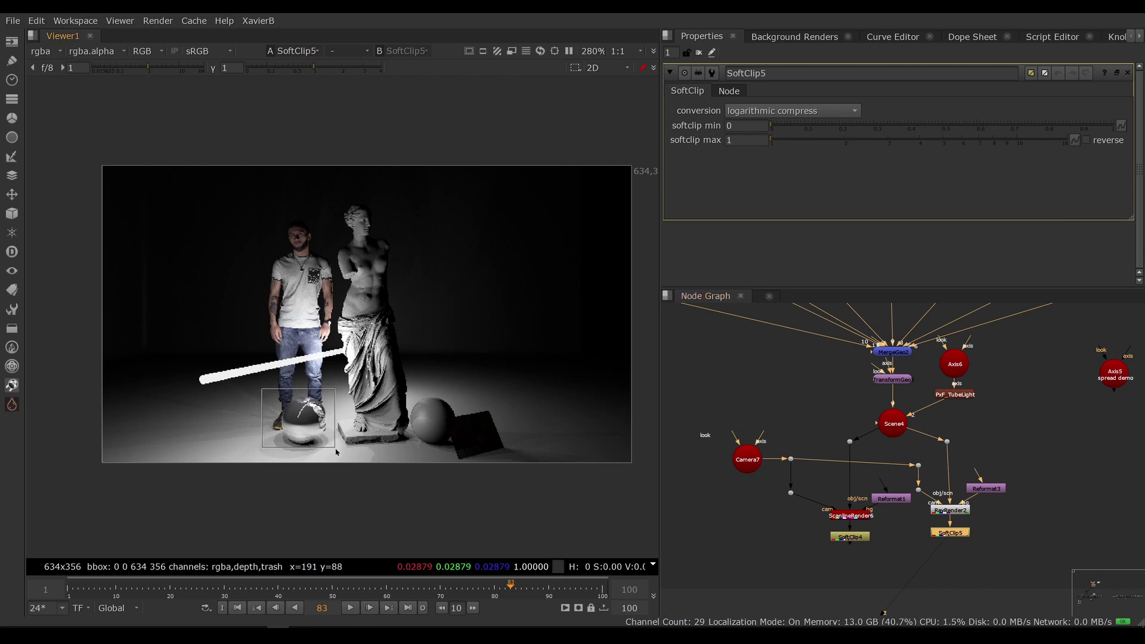
{"action": "left_click", "coordinate": [336, 452]}
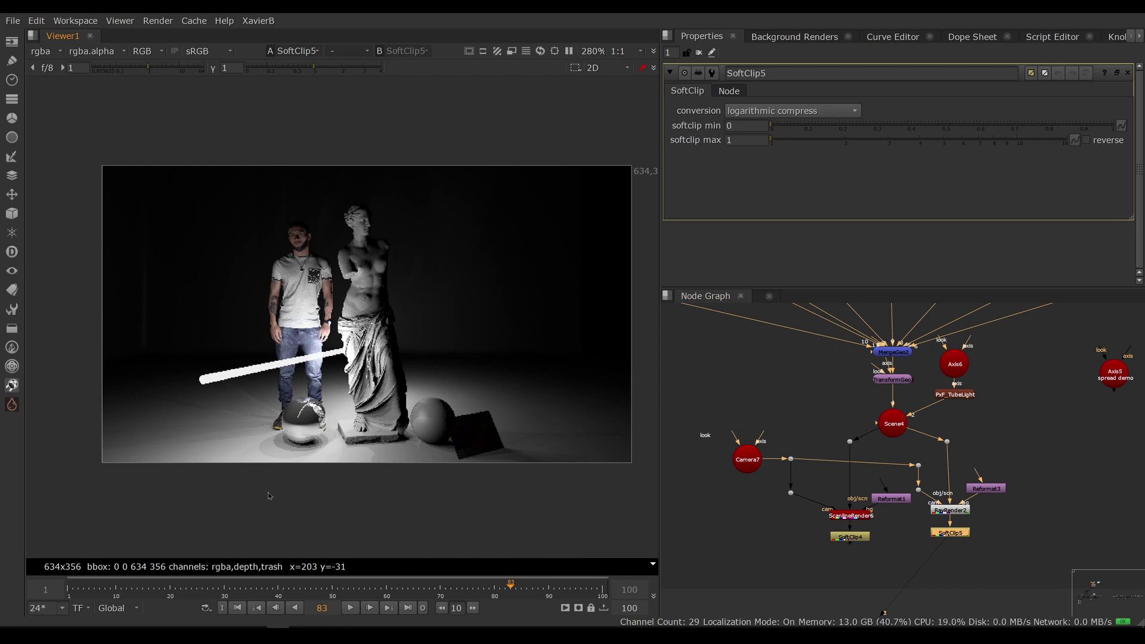
{"action": "scroll", "coordinate": [269, 478], "scroll_direction": "up", "scroll_amount": 3}
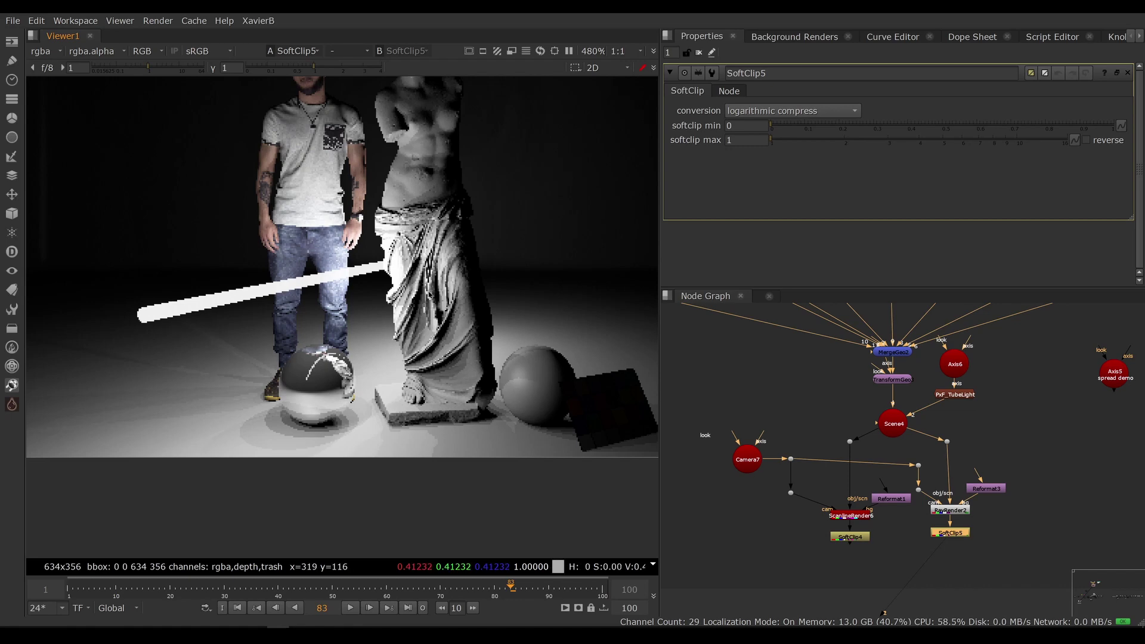
Turn PxF_TubeLight's display option back on, tumble the 3D view, then view SoftClip5 again
{"action": "left_click", "coordinate": [957, 394]}
{"action": "key", "text": "1"}
{"action": "double_click", "coordinate": [961, 396]}
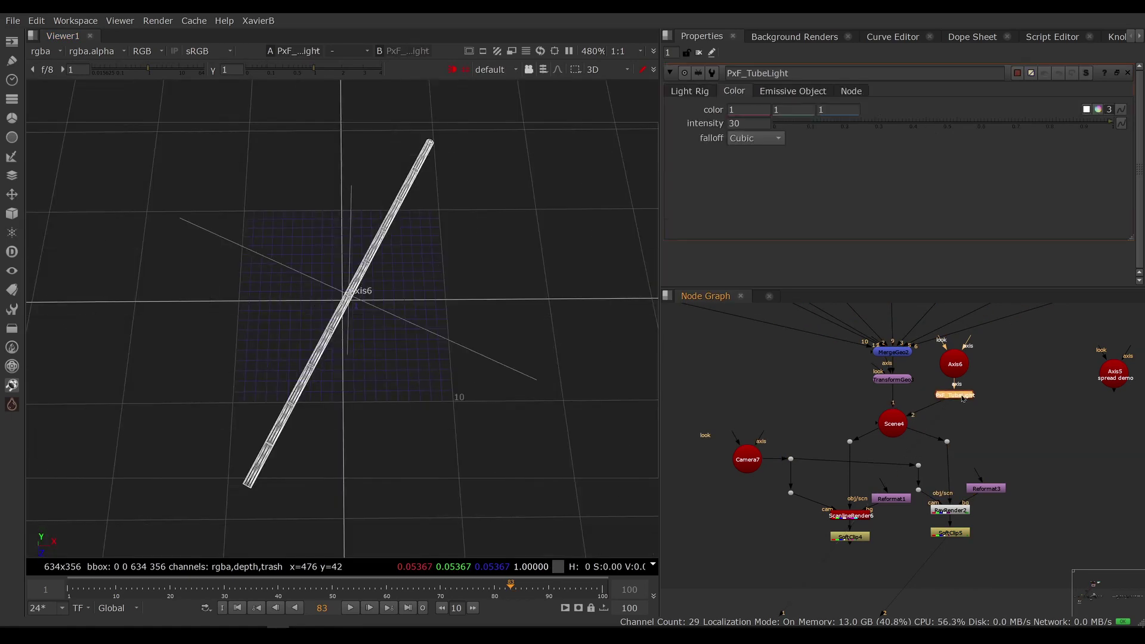
{"action": "left_click", "coordinate": [702, 92]}
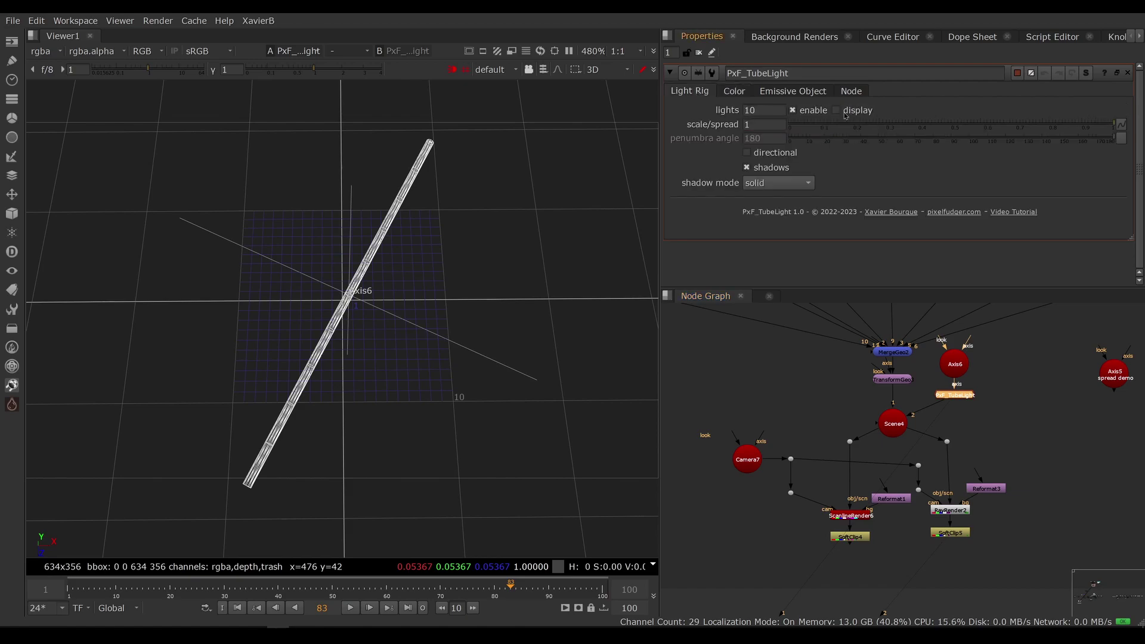
{"action": "left_click", "coordinate": [837, 111]}
{"action": "left_click_drag", "start_coordinate": [536, 442], "coordinate": [387, 441], "text": "ctrl"}
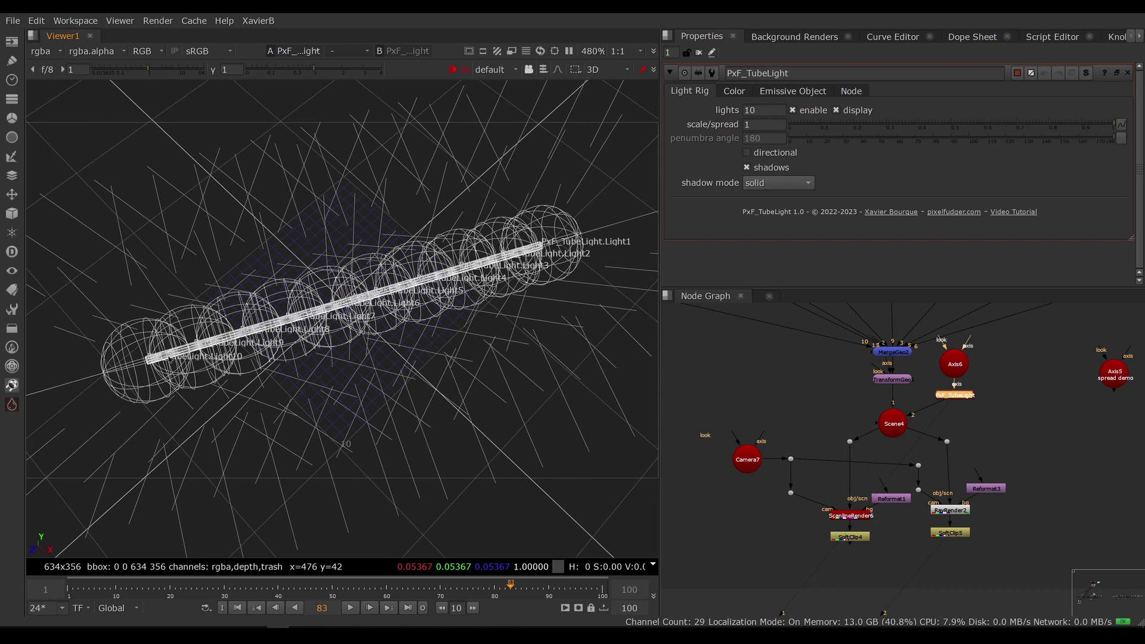
{"action": "left_click", "coordinate": [950, 534]}
{"action": "key", "text": "1"}
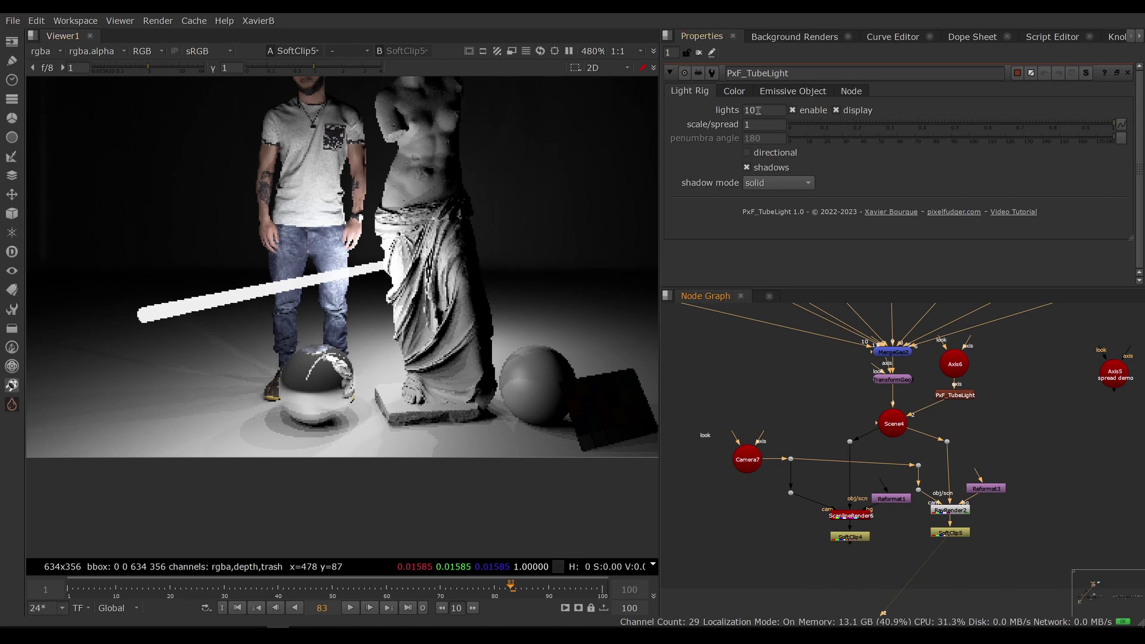
Set the PxF_TubeLight Light Rig lights count to 20
{"action": "double_click", "coordinate": [759, 110]}
{"action": "type", "text": "60"}
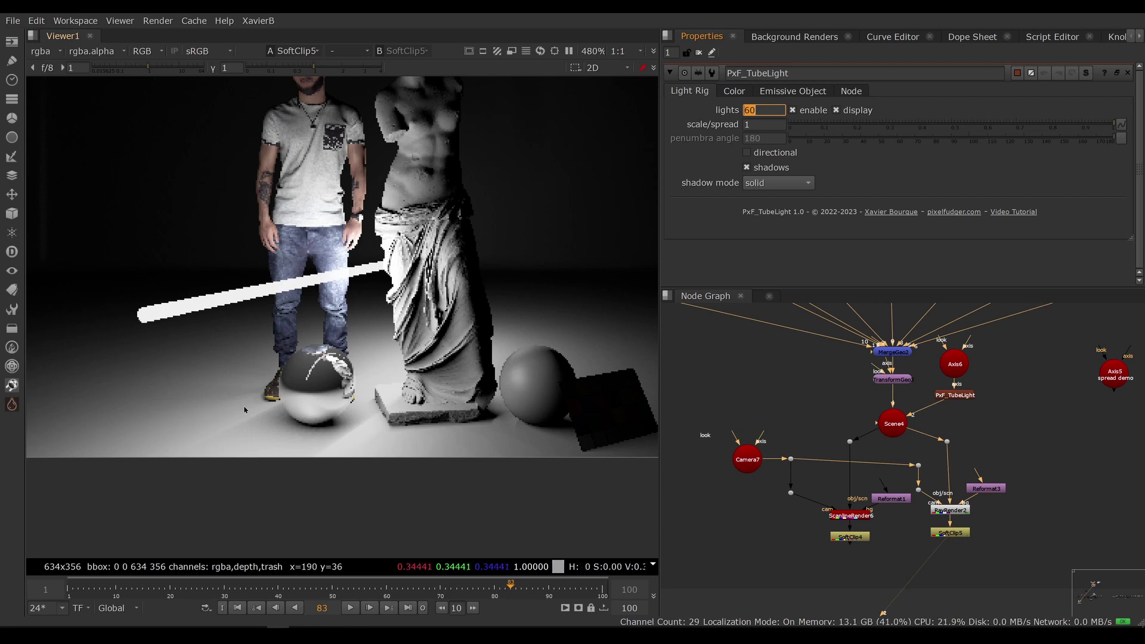
{"action": "scroll", "coordinate": [296, 387], "scroll_direction": "down", "scroll_amount": 1}
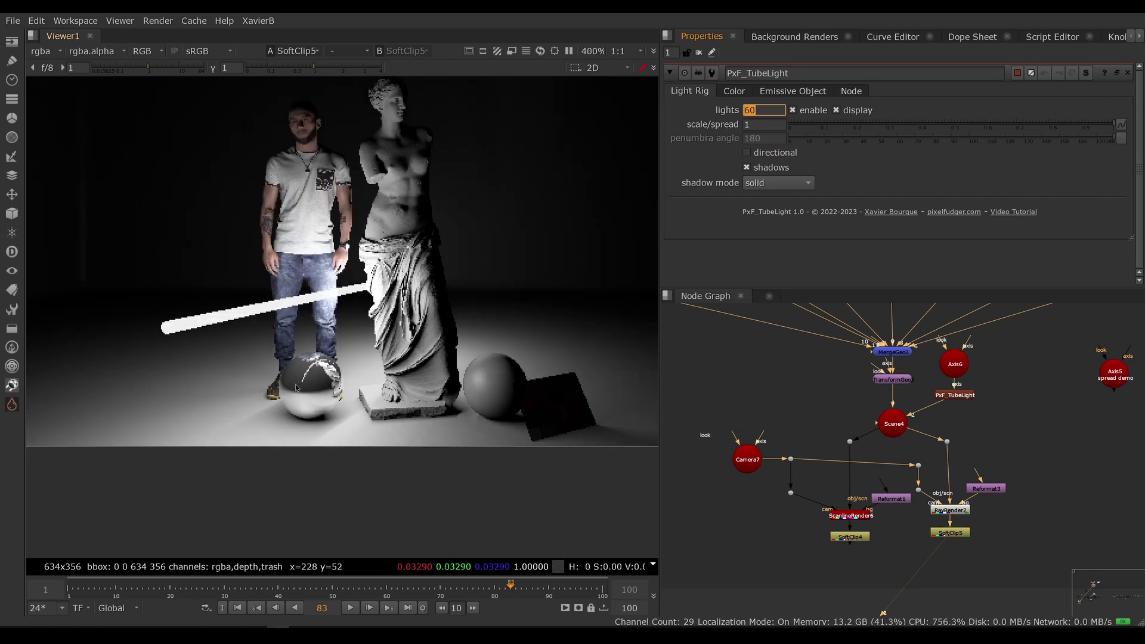
{"action": "type", "text": "20"}
{"action": "key", "text": "Return"}
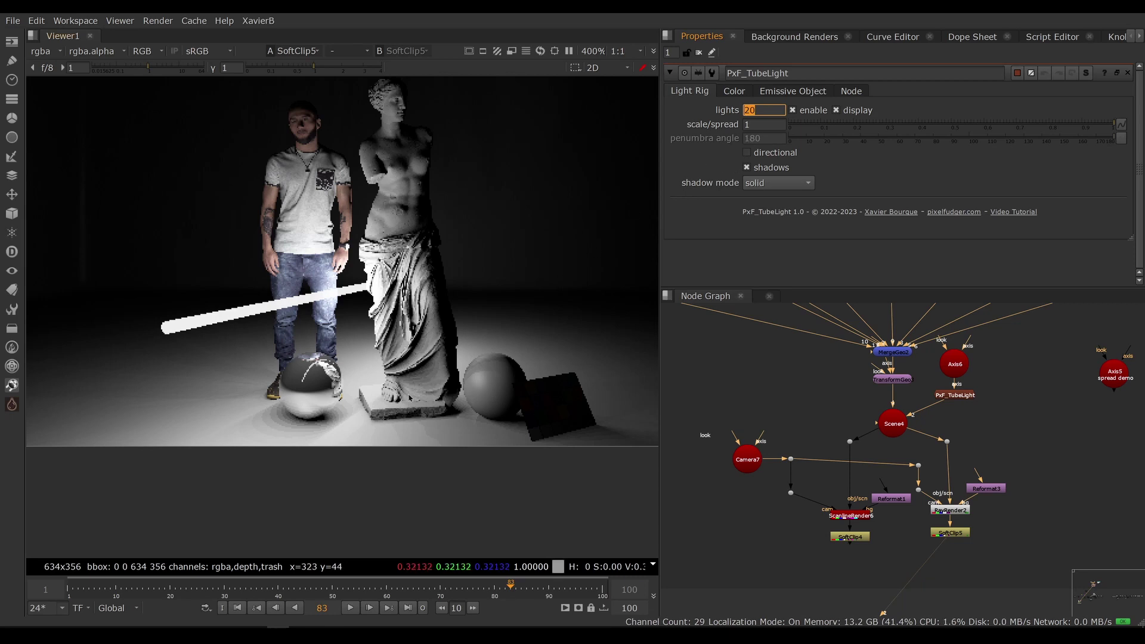
Move the Axis6 tube light right and higher, then select the Card6 ALPHA test card
{"action": "double_click", "coordinate": [954, 364]}
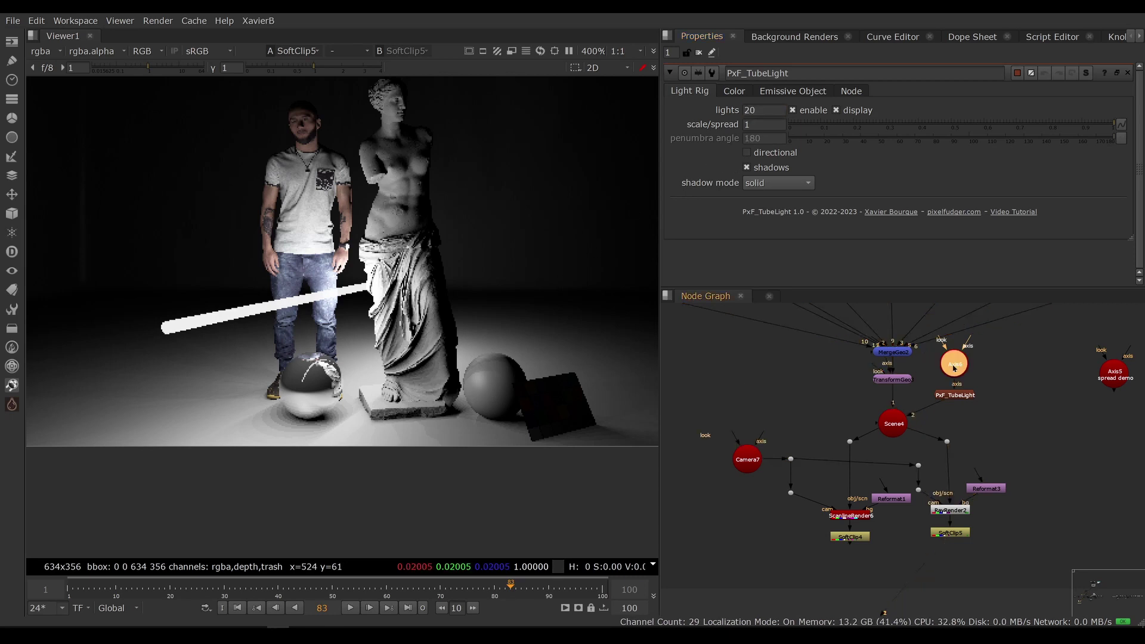
{"action": "left_click_drag", "start_coordinate": [471, 297], "coordinate": [583, 305]}
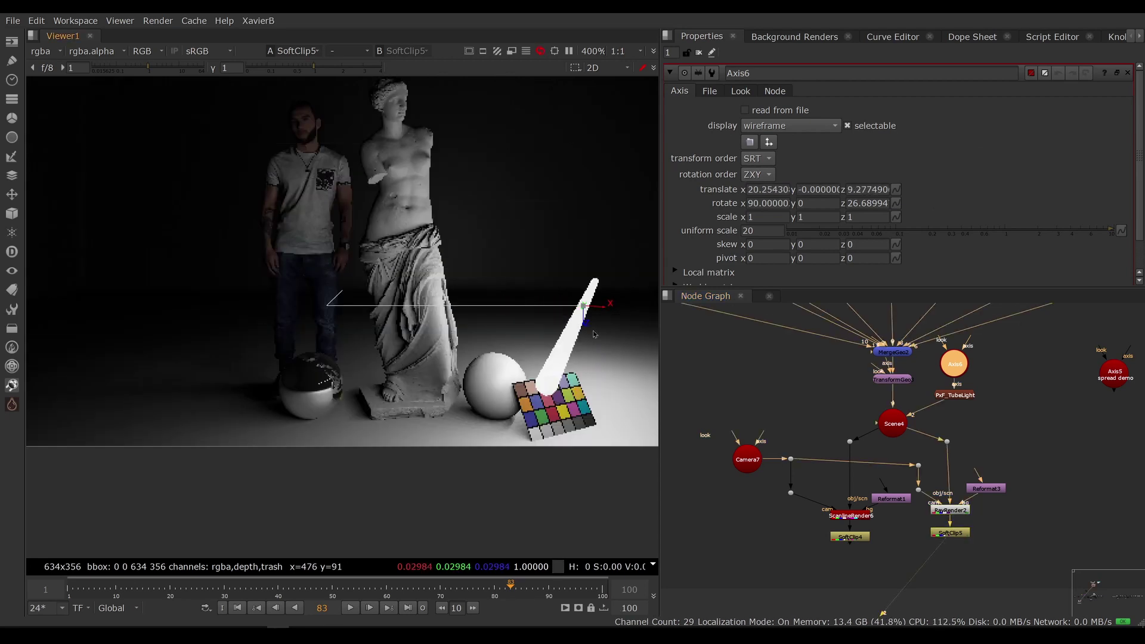
{"action": "left_click_drag", "start_coordinate": [585, 328], "coordinate": [585, 234]}
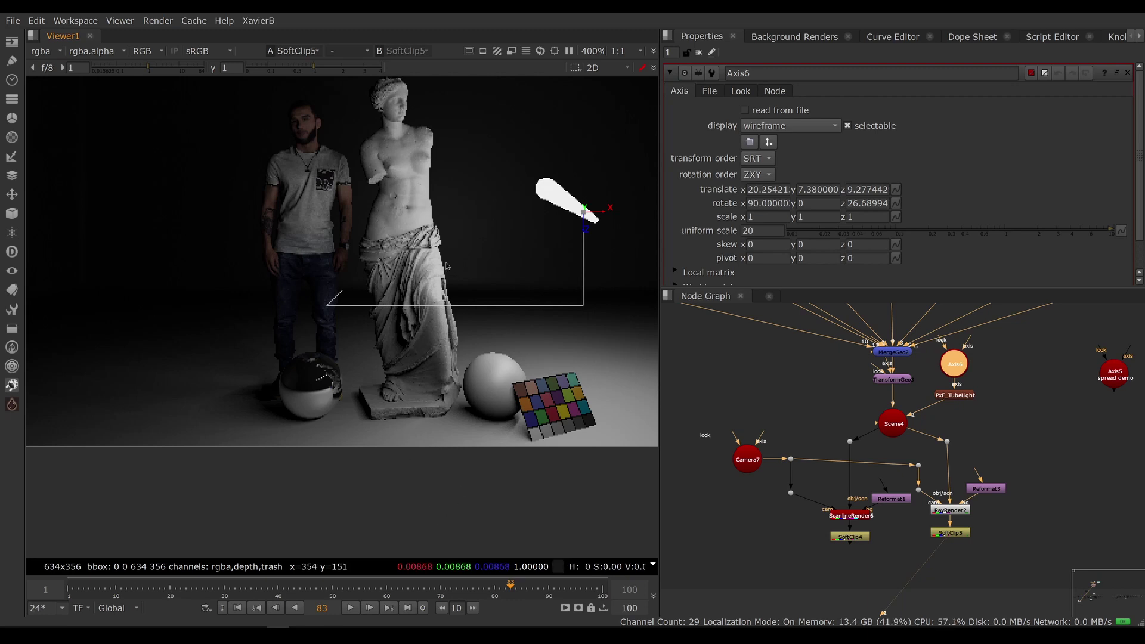
{"action": "middle_click_drag", "start_coordinate": [1013, 334], "coordinate": [893, 449]}
{"action": "left_click", "coordinate": [1016, 402]}
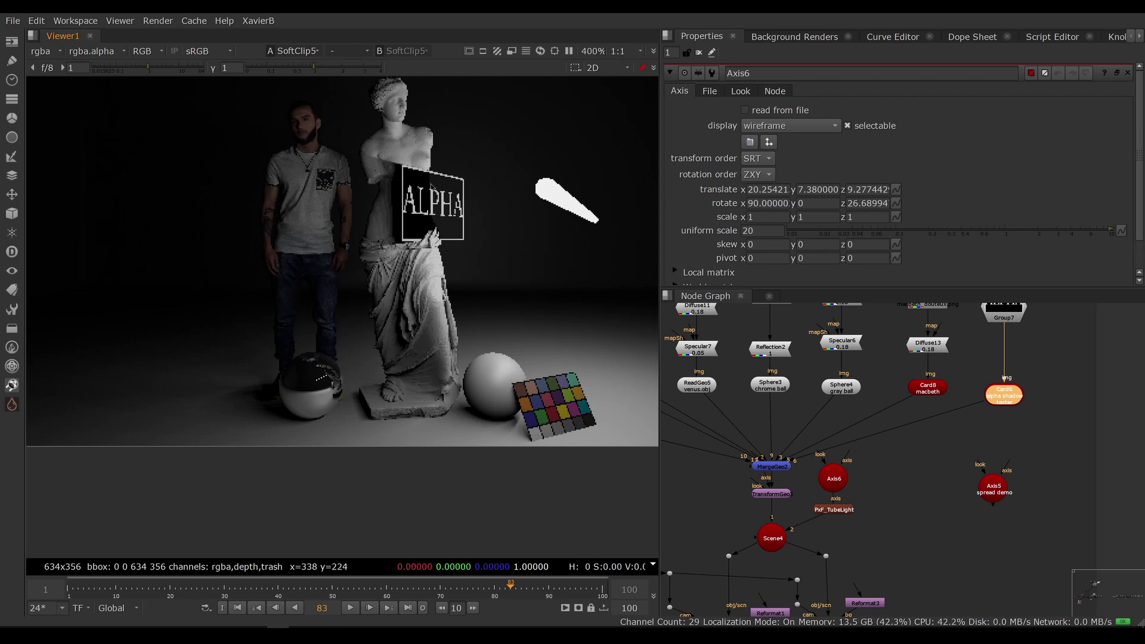
Try full alpha shadow mode on PxF_TubeLight, then switch shadows back to solid
{"action": "double_click", "coordinate": [834, 510]}
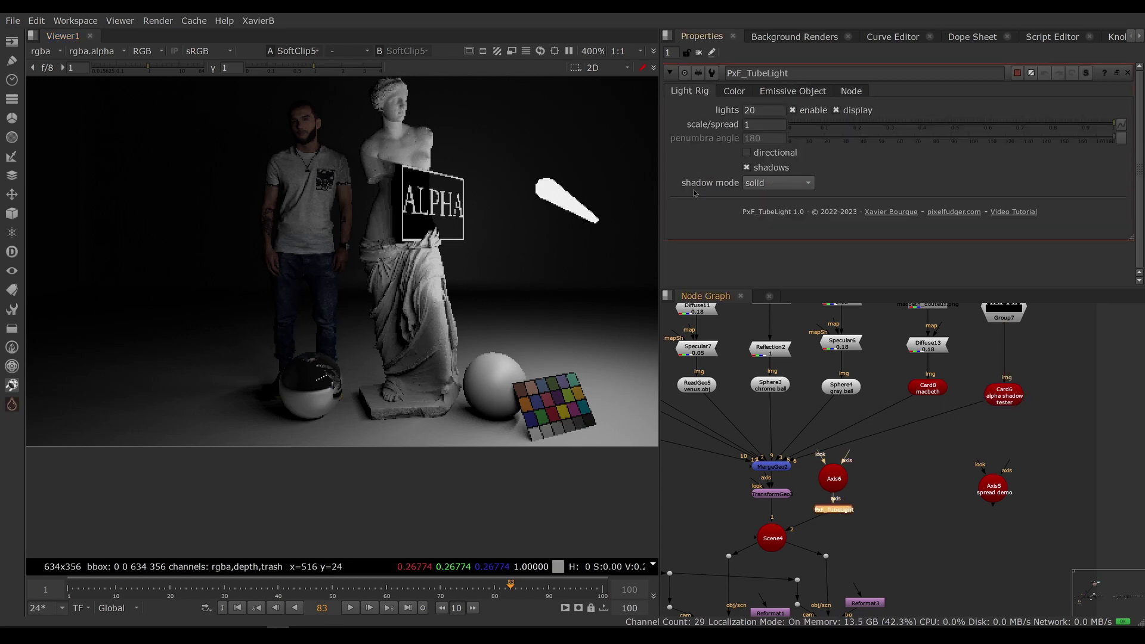
{"action": "left_click", "coordinate": [777, 185]}
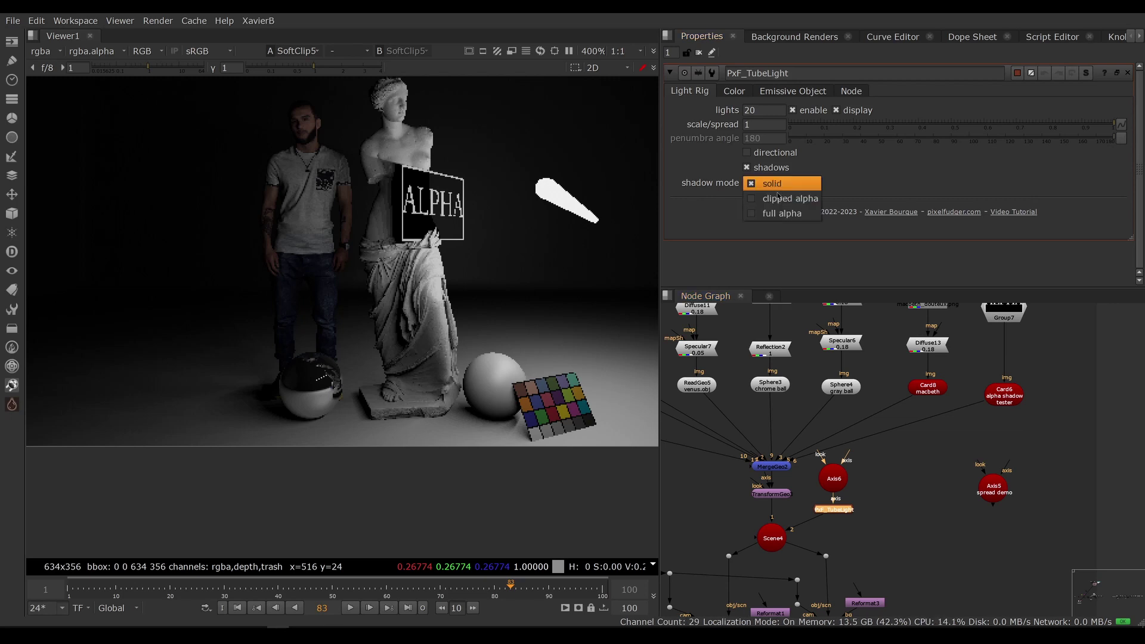
{"action": "left_click", "coordinate": [779, 215]}
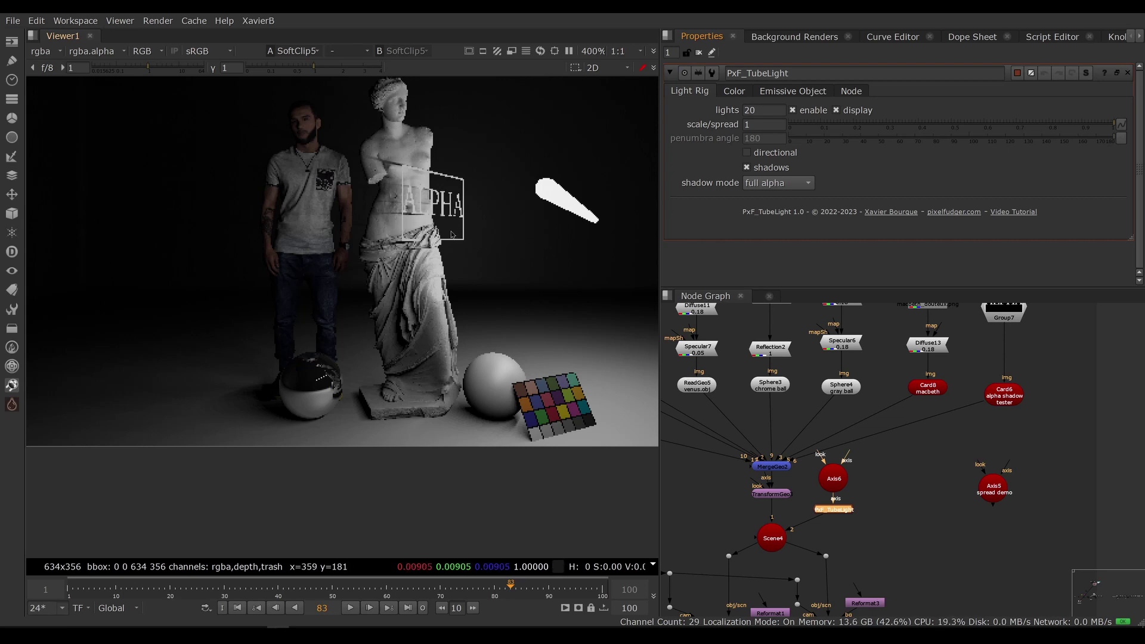
{"action": "left_click", "coordinate": [778, 183]}
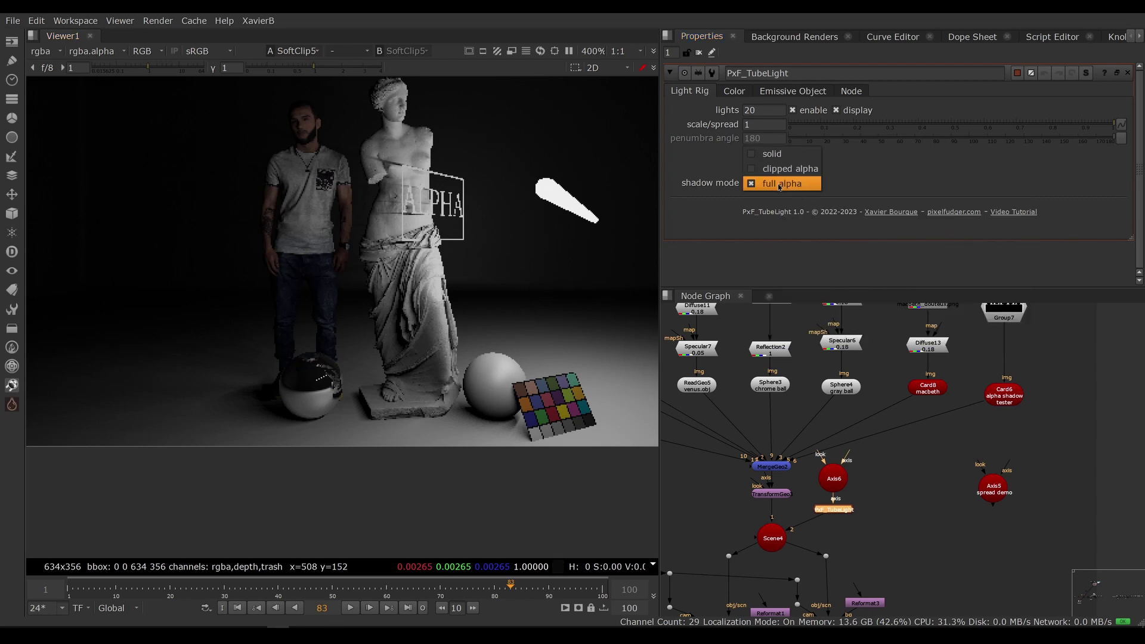
{"action": "left_click", "coordinate": [788, 155]}
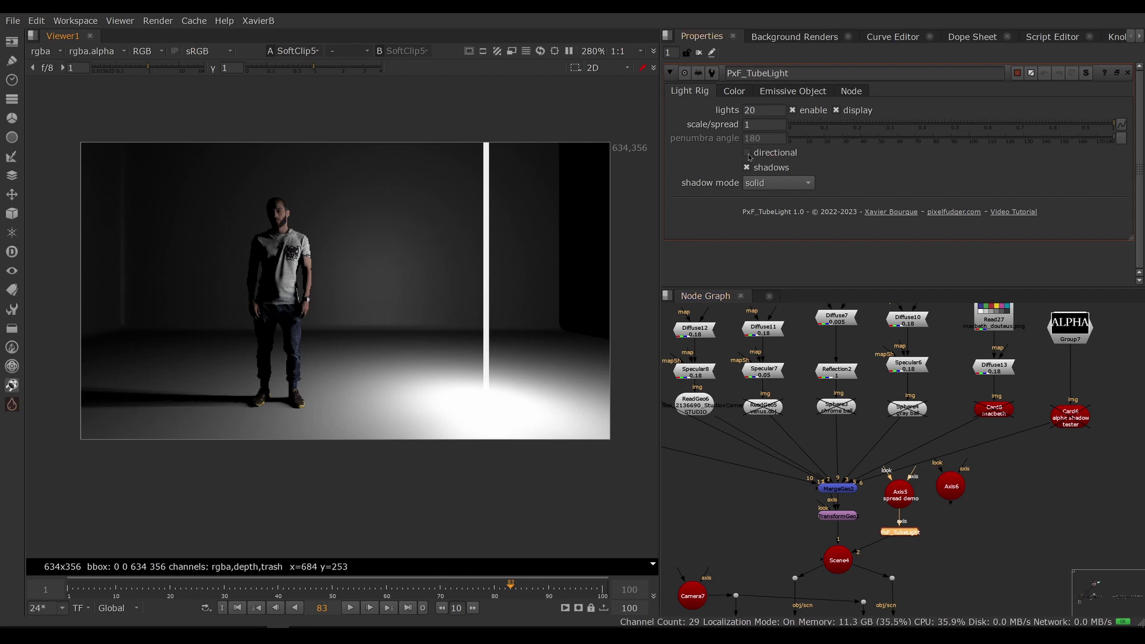
Make the tube light directional and inspect the light rig in the 3D view before returning to 2D
{"action": "mouse_move", "coordinate": [750, 157]}
{"action": "left_click", "coordinate": [745, 153]}
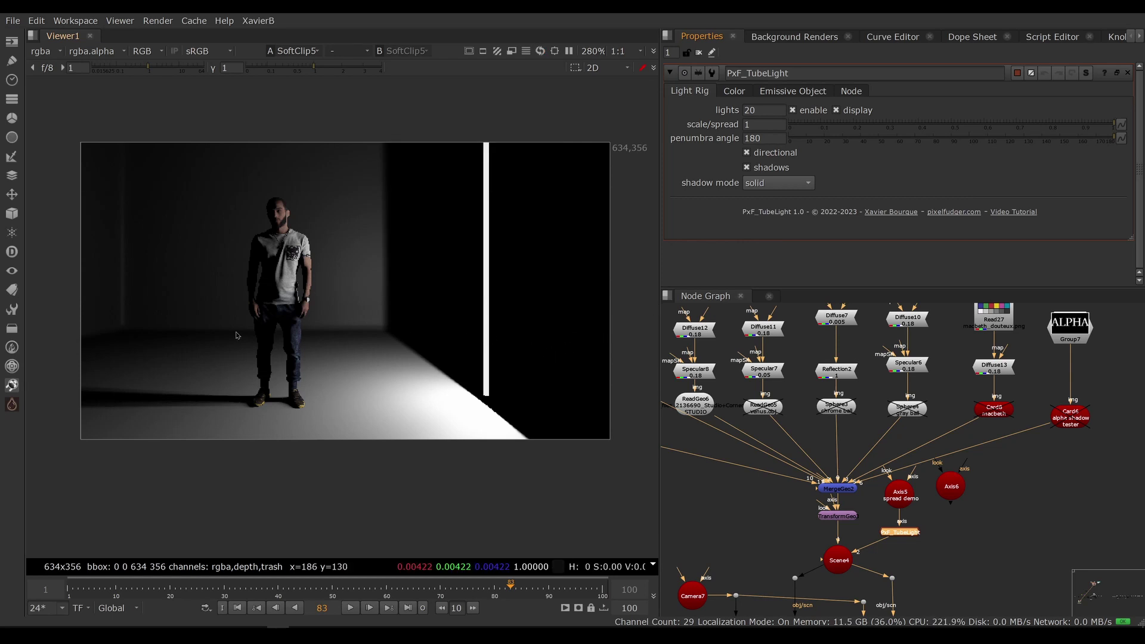
{"action": "key", "text": "Tab"}
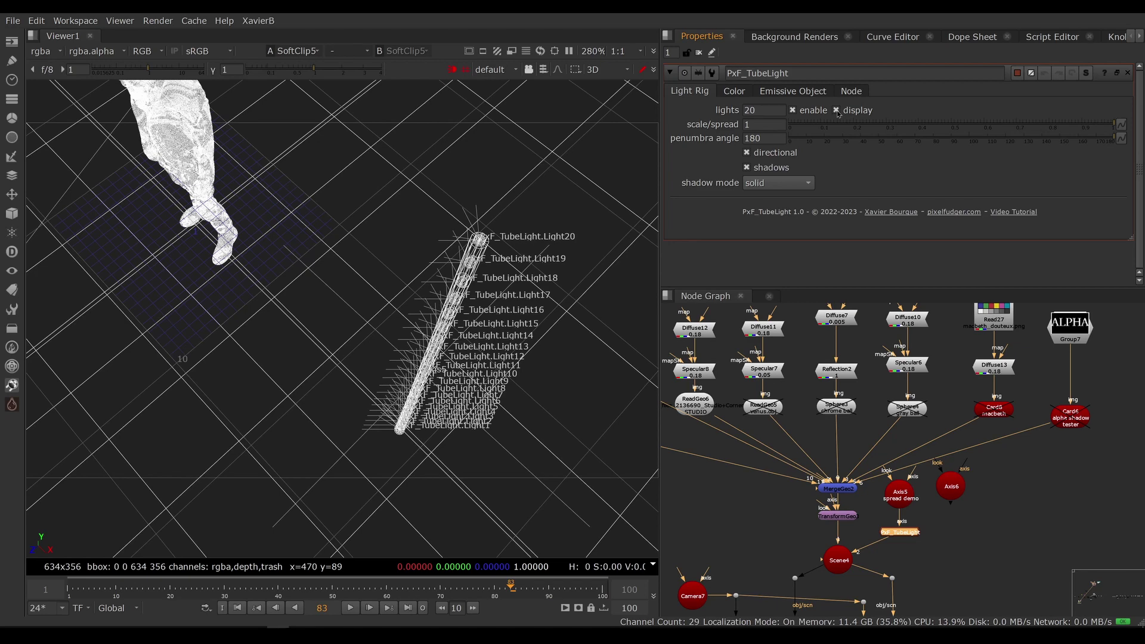
{"action": "left_click", "coordinate": [836, 111]}
{"action": "left_click", "coordinate": [836, 111]}
{"action": "left_click_drag", "start_coordinate": [544, 401], "coordinate": [353, 422], "text": "ctrl"}
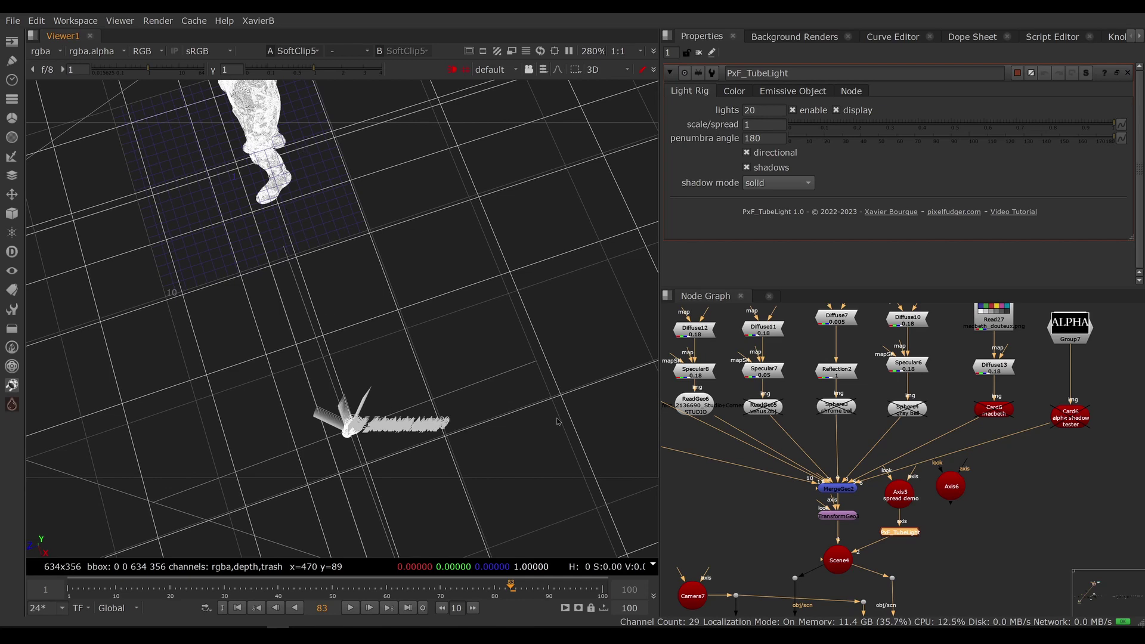
{"action": "key", "text": "Tab"}
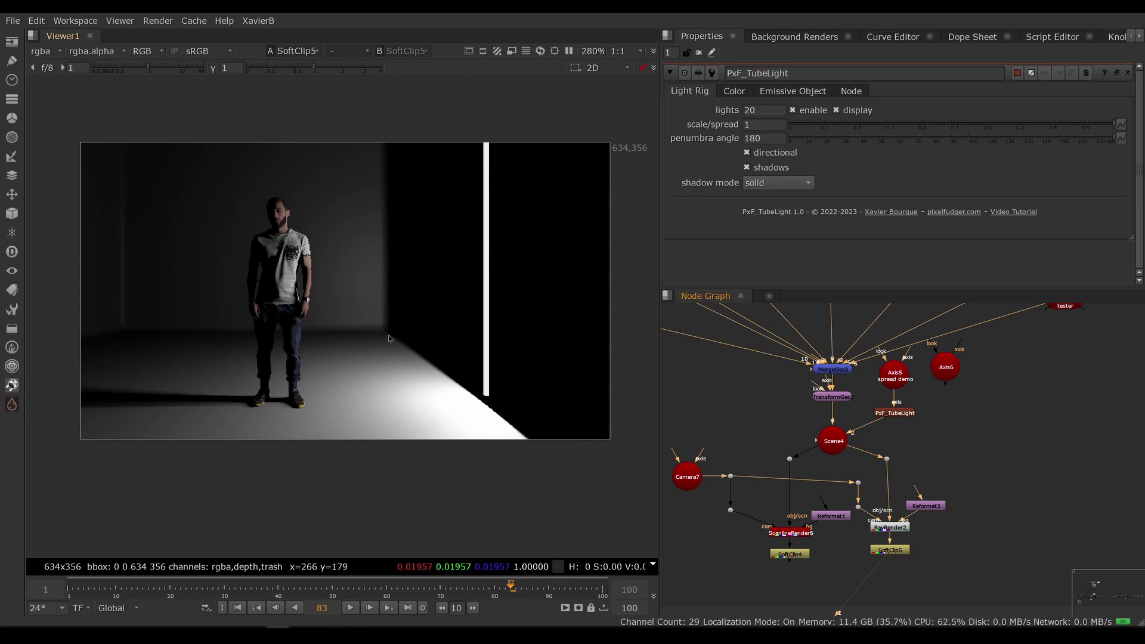
{"action": "middle_click_drag", "start_coordinate": [892, 399], "coordinate": [891, 442]}
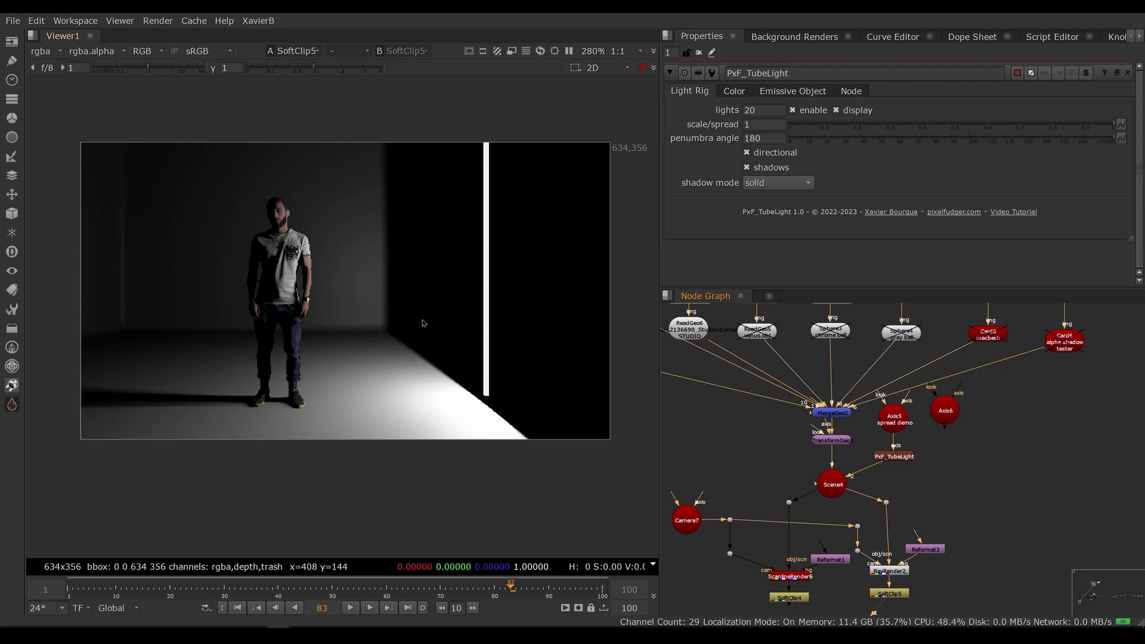
Try scale/spread values of 0.2 and 4 on PxF_TubeLight, settling on 0.1
{"action": "left_click", "coordinate": [893, 458]}
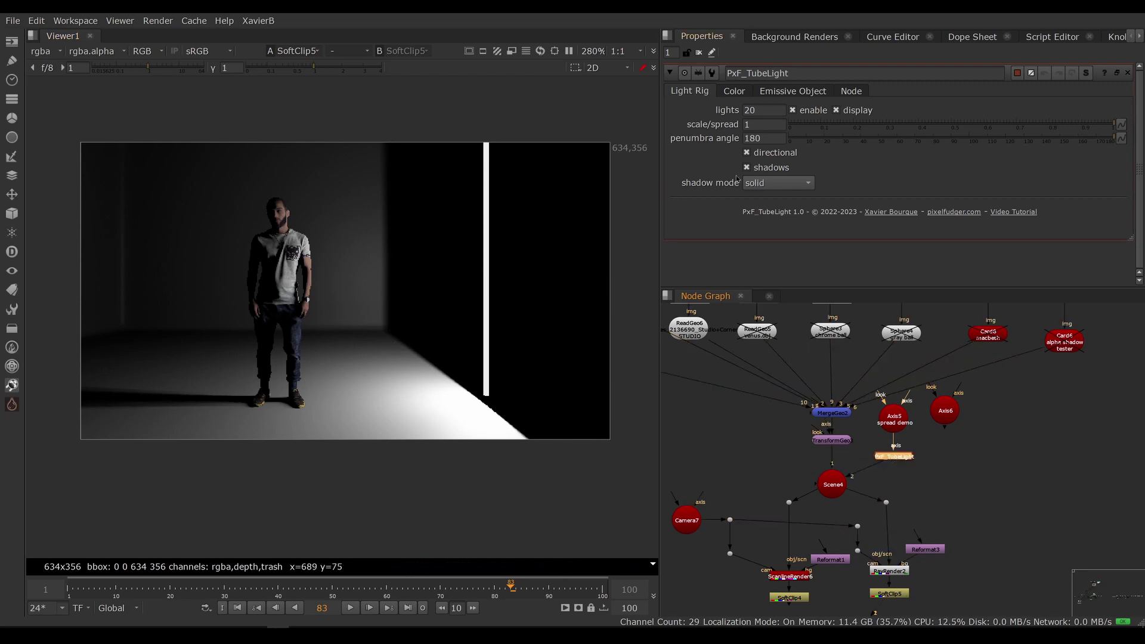
{"action": "left_click", "coordinate": [754, 125]}
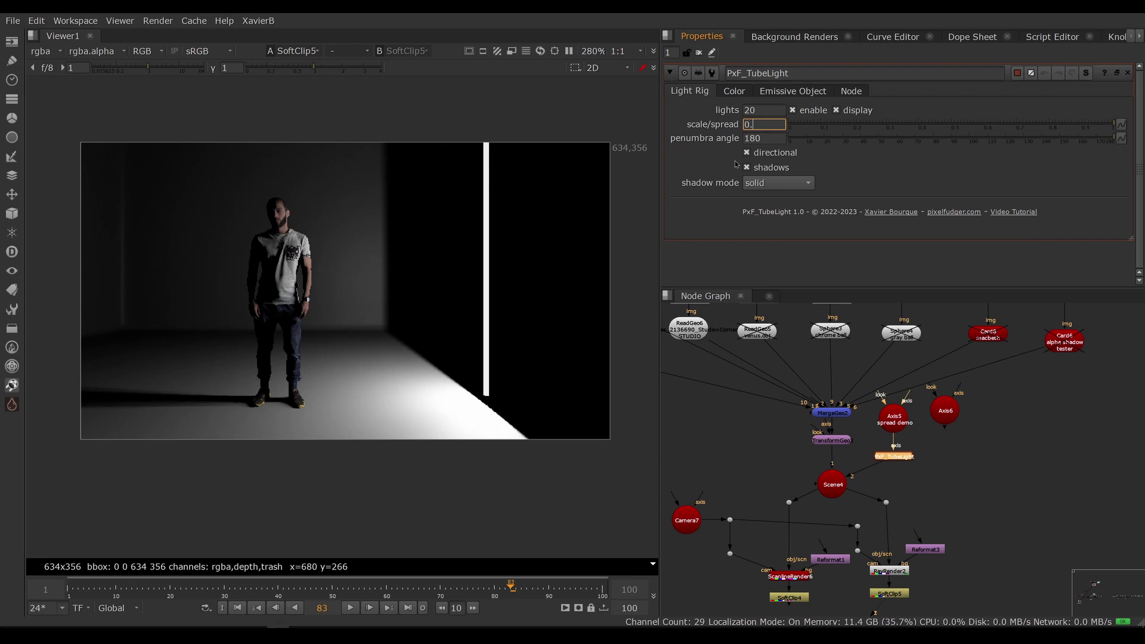
{"action": "type", "text": "2"}
{"action": "key", "text": "Return"}
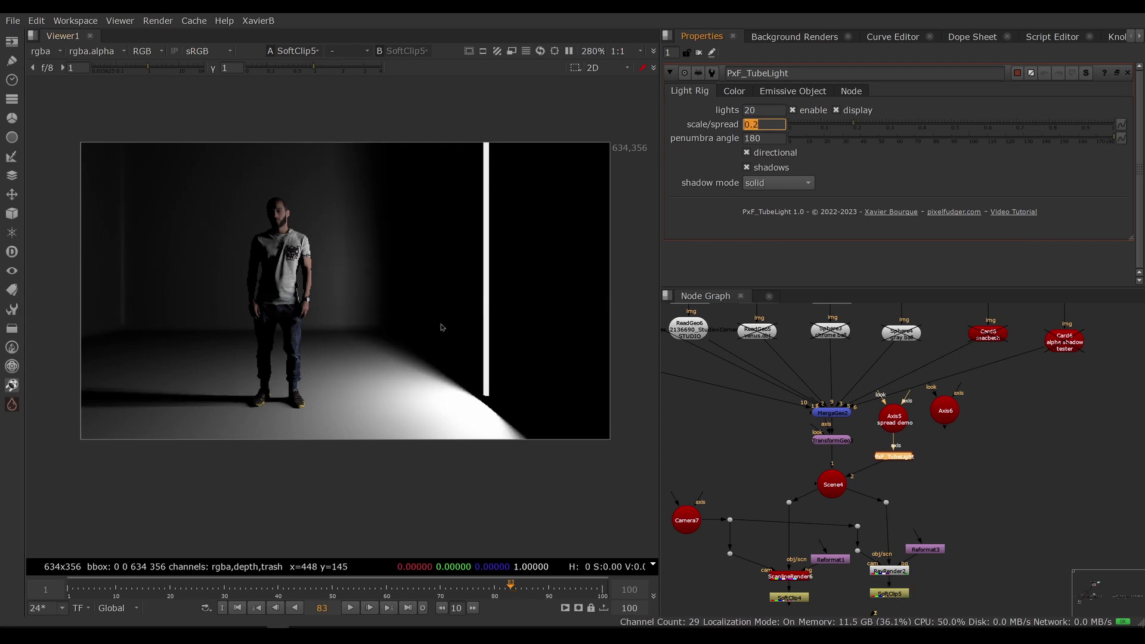
{"action": "left_click_drag", "start_coordinate": [354, 303], "coordinate": [411, 364], "text": "ctrl"}
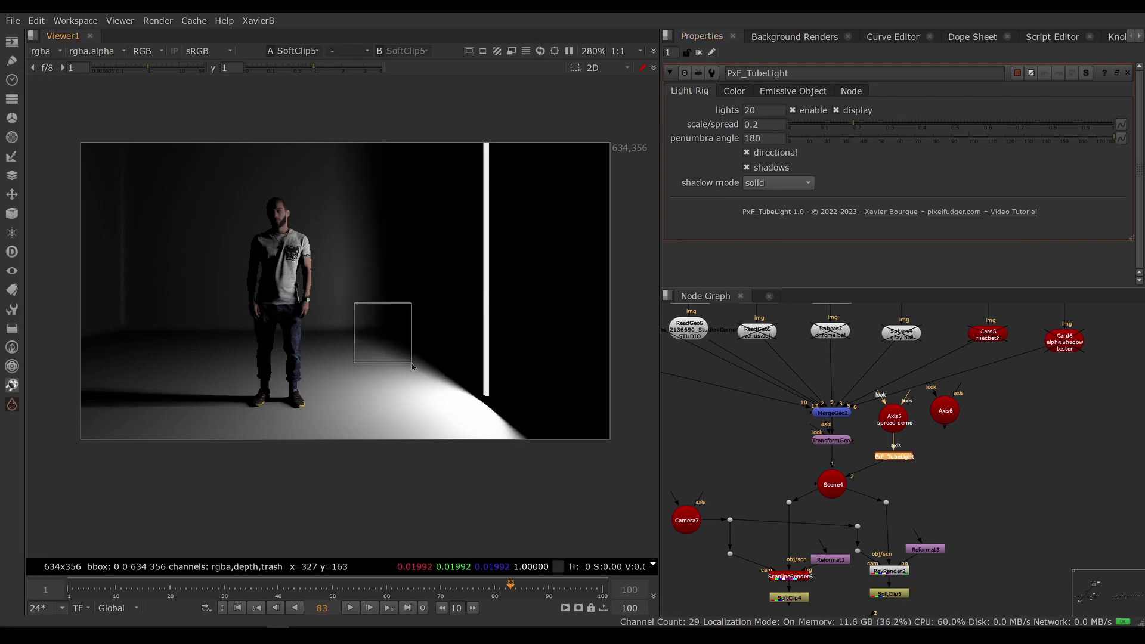
{"action": "left_click", "coordinate": [768, 126]}
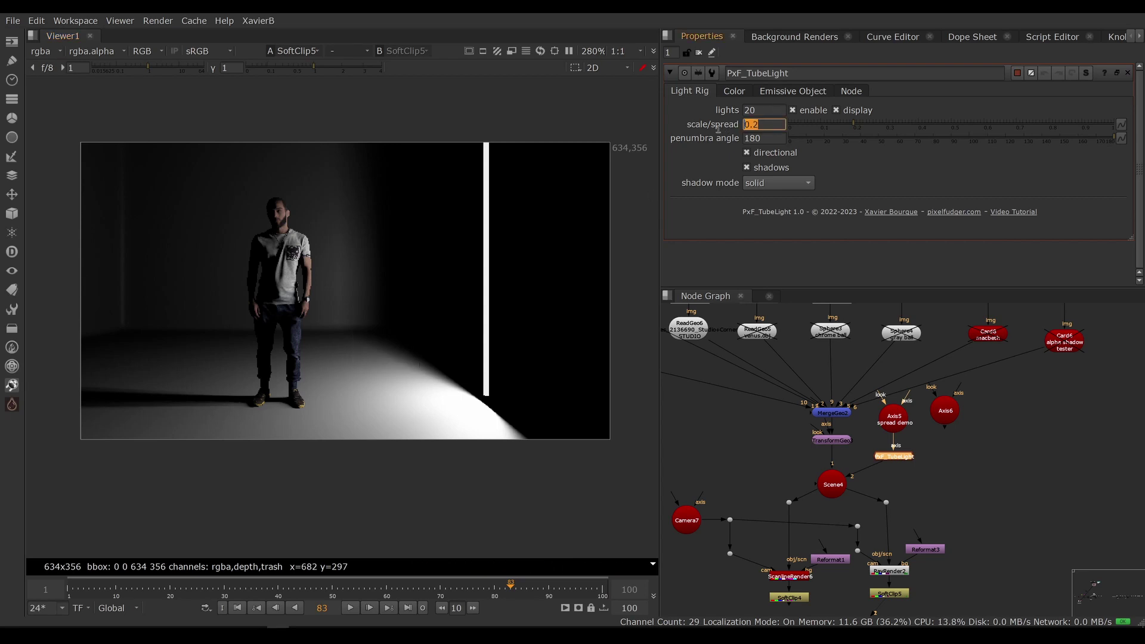
{"action": "type", "text": "4"}
{"action": "key", "text": "Return"}
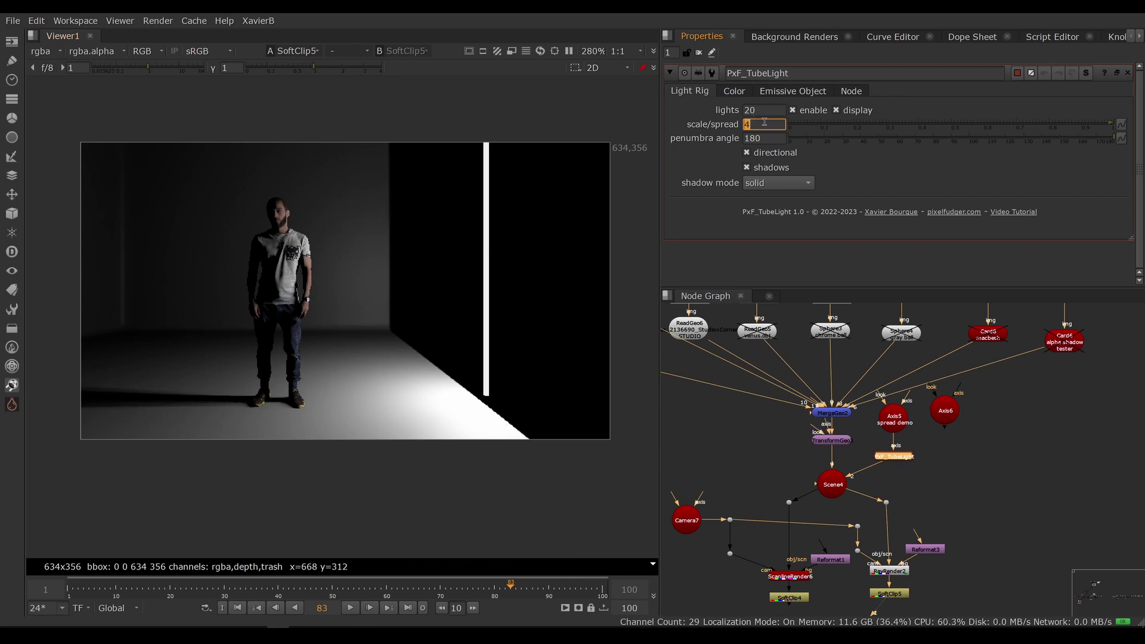
{"action": "type", "text": "0."}
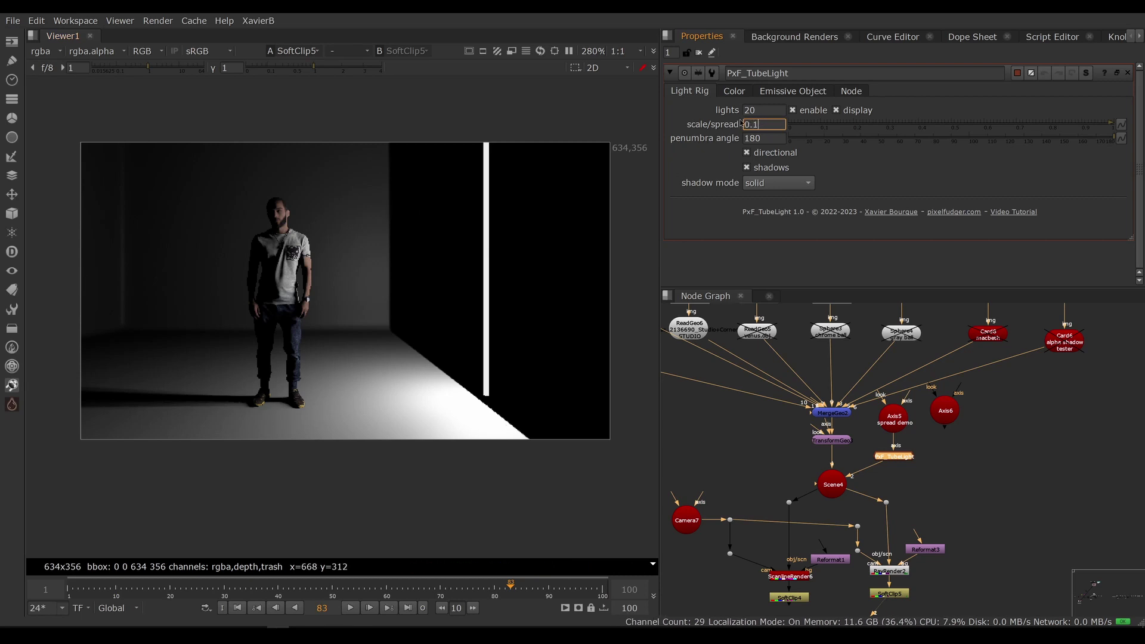
{"action": "type", "text": "1"}
{"action": "key", "text": "Return"}
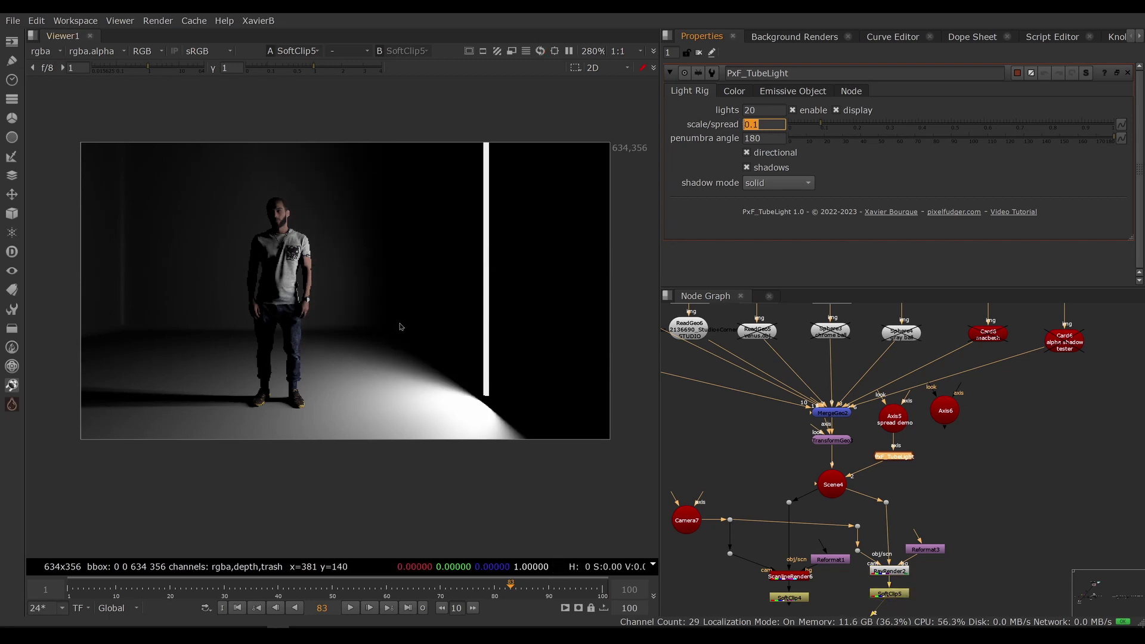
Try penumbra angles of 45 and 15, then undo the changes
{"action": "left_click", "coordinate": [772, 138]}
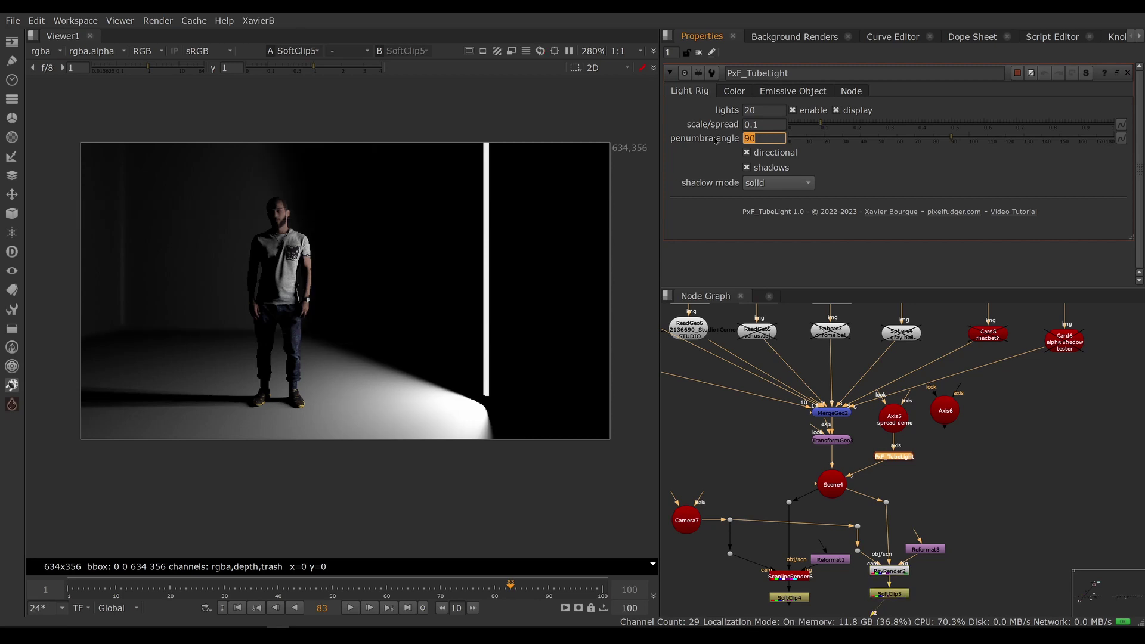
{"action": "type", "text": "45"}
{"action": "key", "text": "Return"}
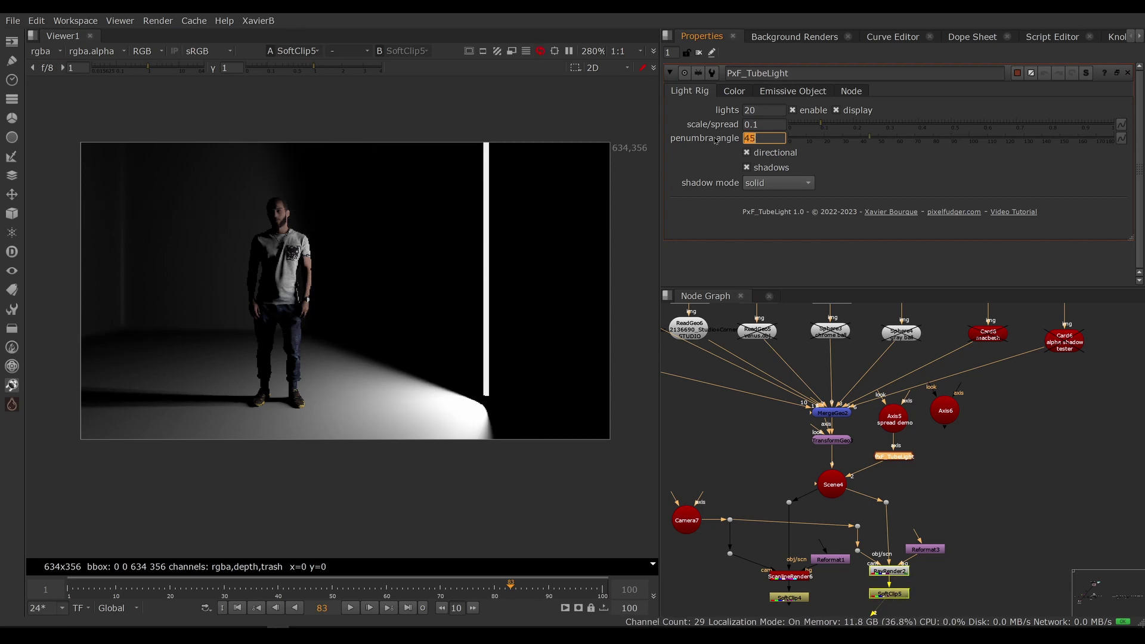
{"action": "type", "text": "15"}
{"action": "key", "text": "Return"}
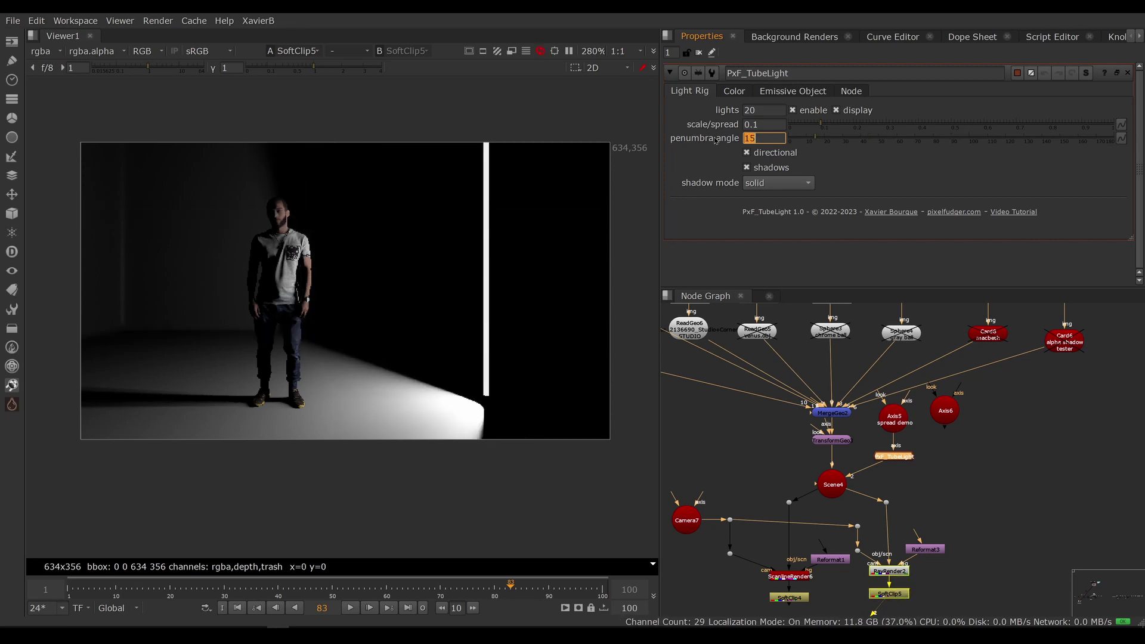
{"action": "key", "text": "ctrl+z"}
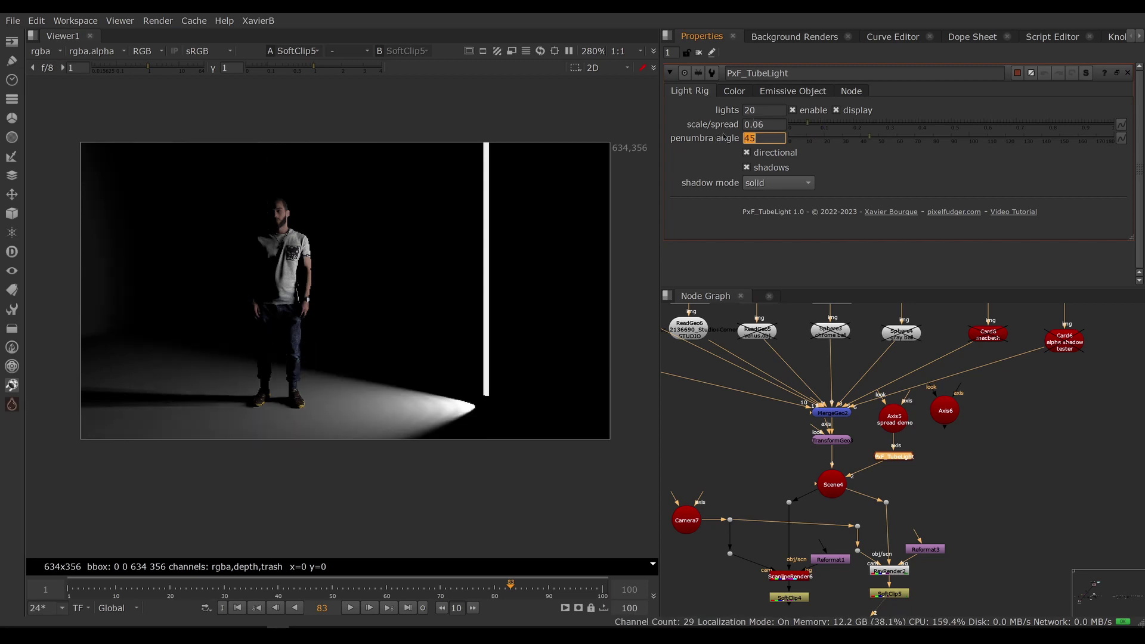
Set scale/spread to 1 and the penumbra angle to 180
{"action": "left_click", "coordinate": [760, 122]}
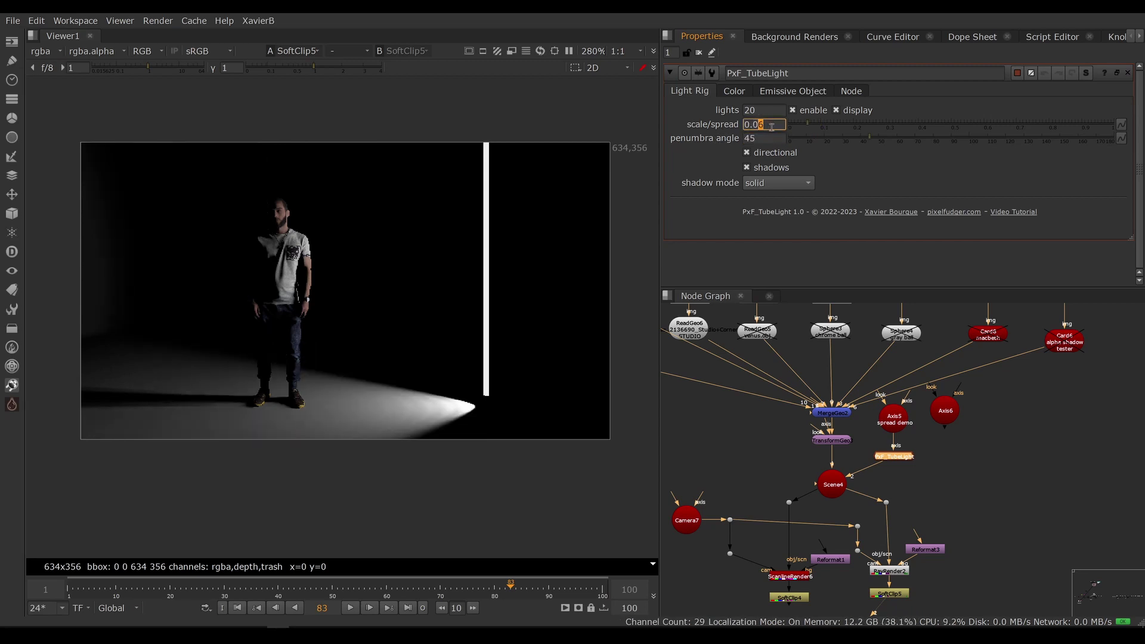
{"action": "key", "text": "Down"}
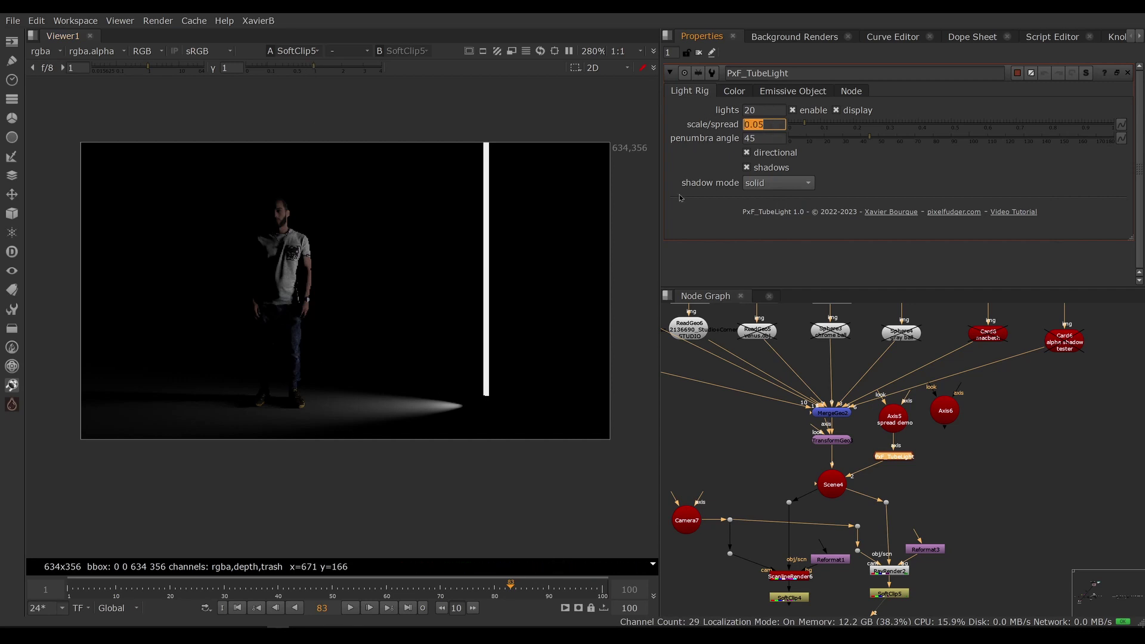
{"action": "key", "text": "Tab"}
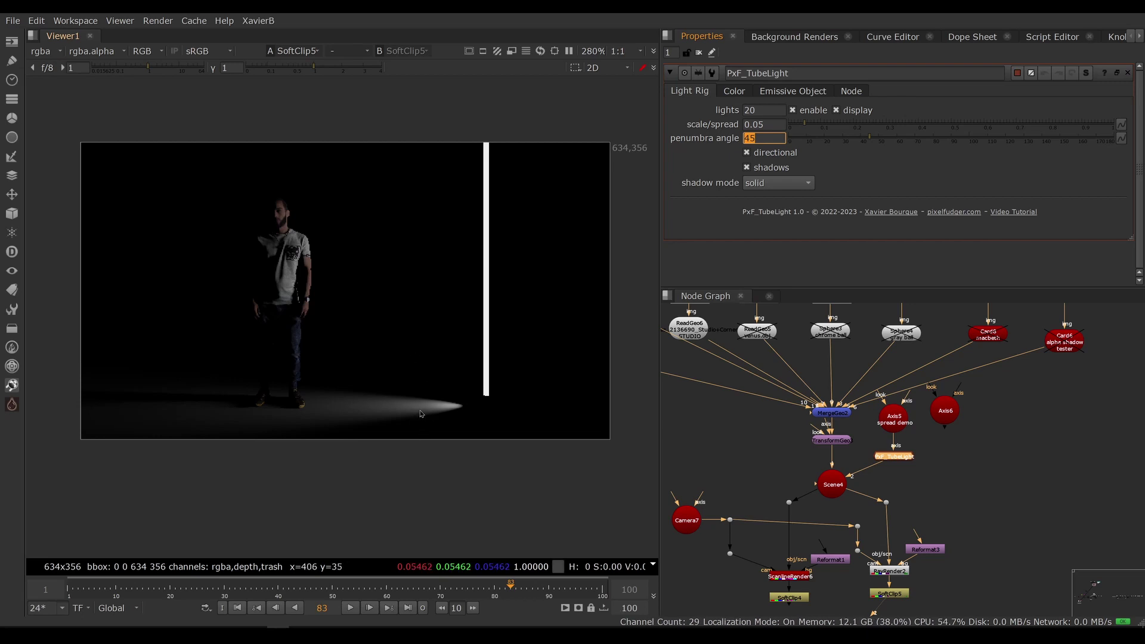
{"action": "key", "text": "shift+Tab"}
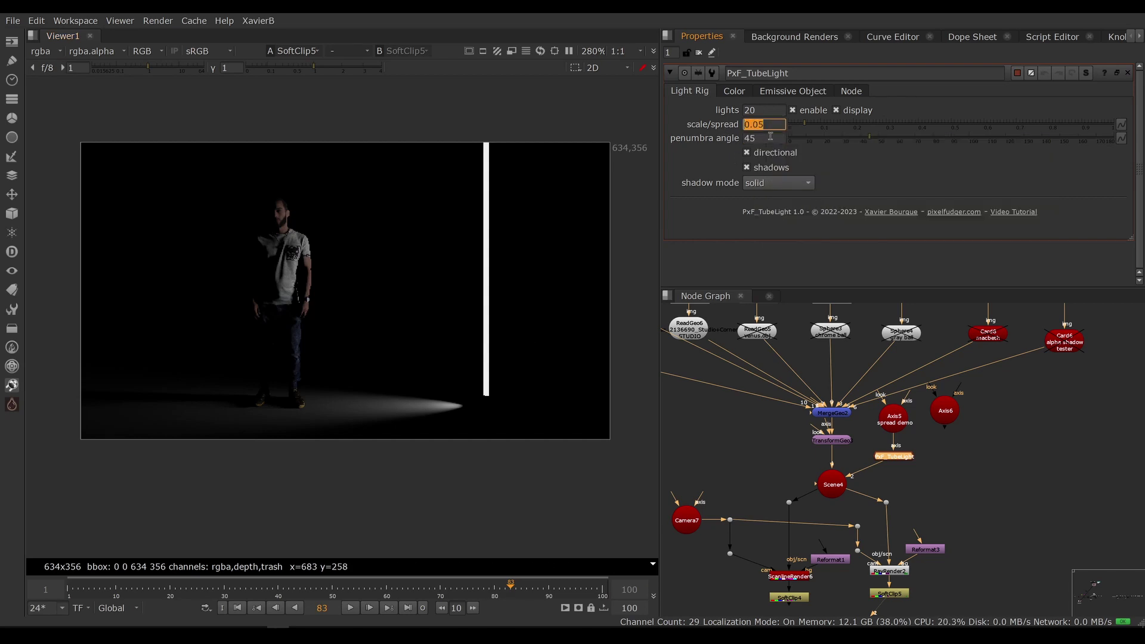
{"action": "key", "text": "Tab"}
{"action": "key", "text": "shift+Tab"}
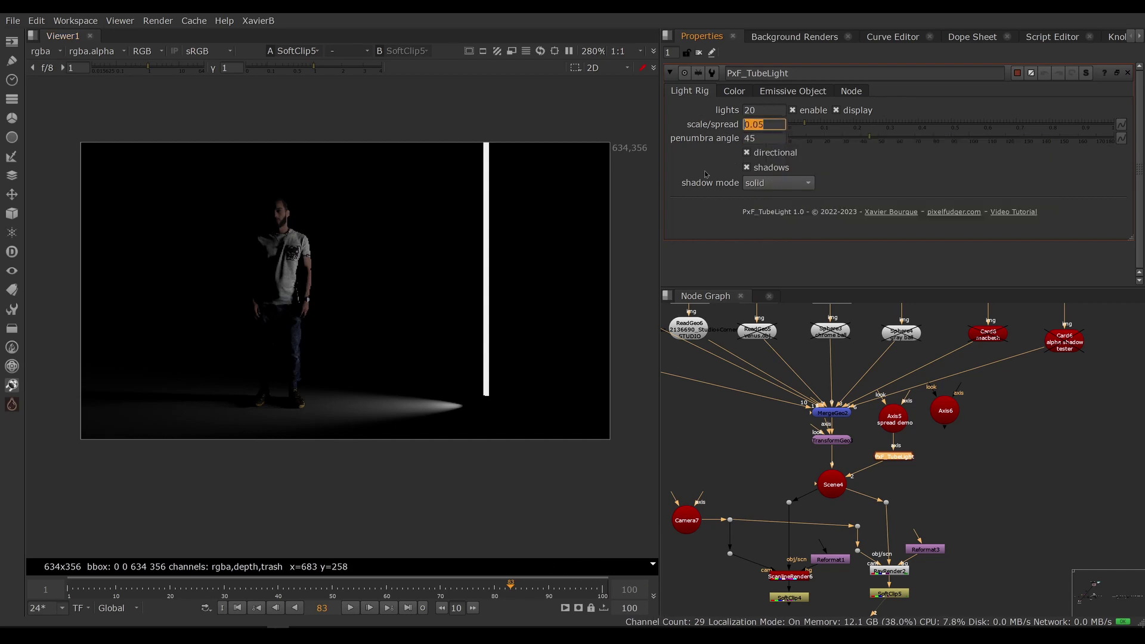
{"action": "type", "text": "1"}
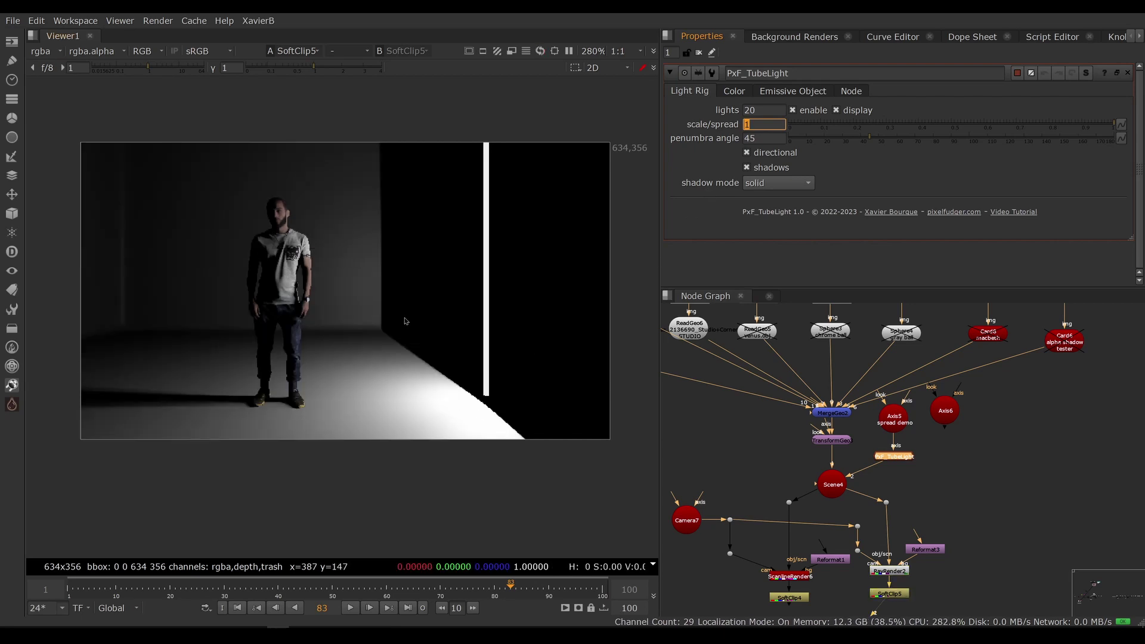
{"action": "key", "text": "Tab"}
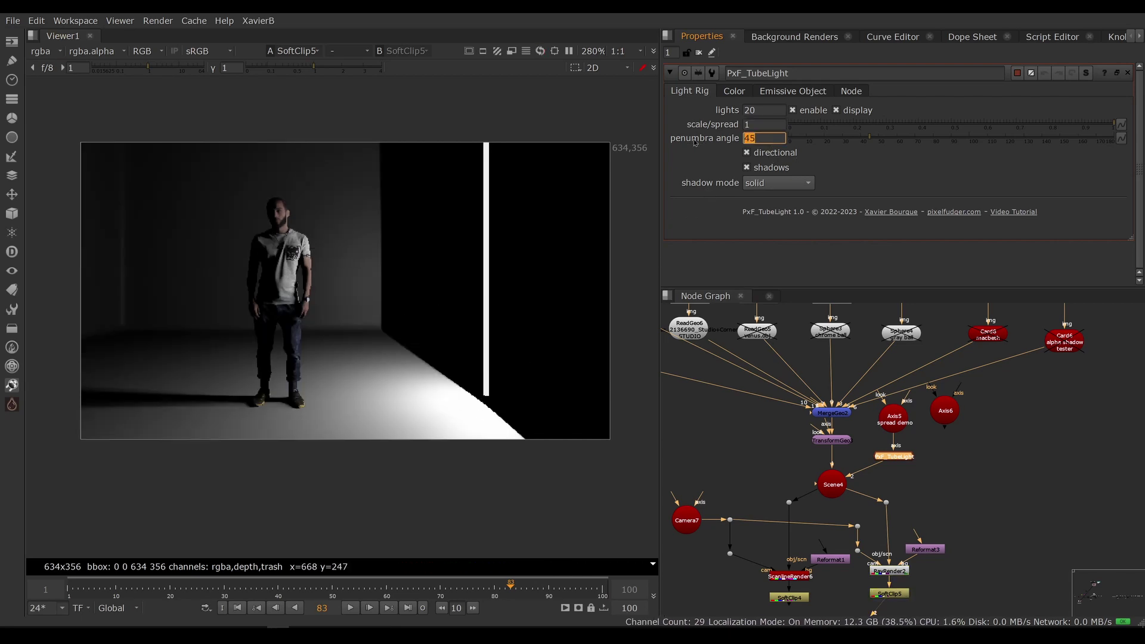
{"action": "type", "text": "180"}
{"action": "key", "text": "Return"}
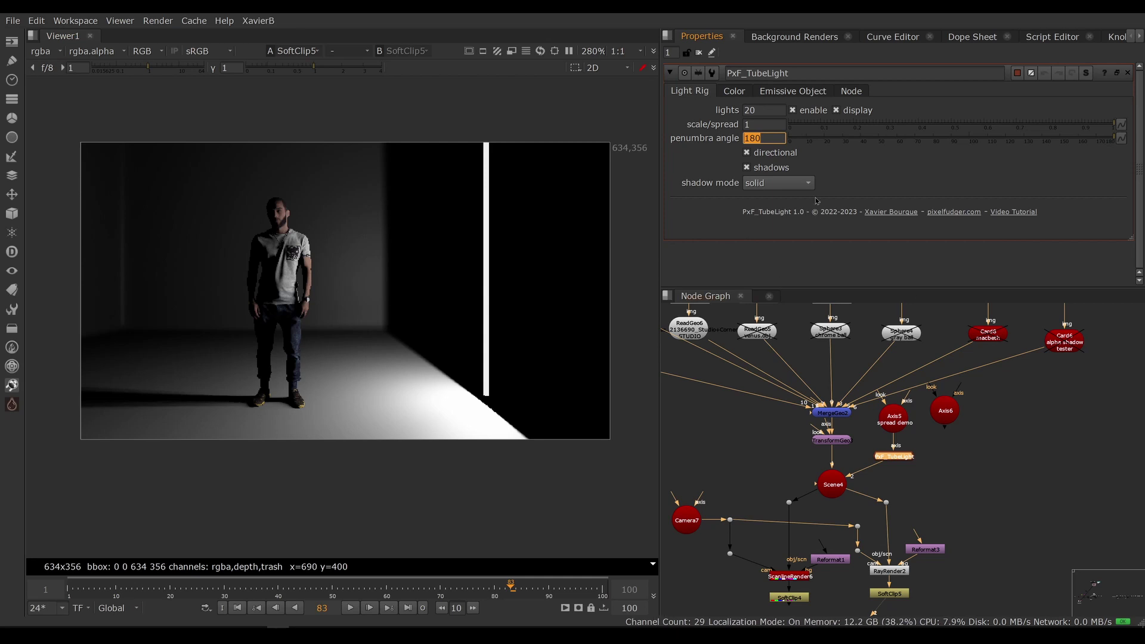
Tint the tube light pale yellow with the colour picker
{"action": "left_click", "coordinate": [736, 93]}
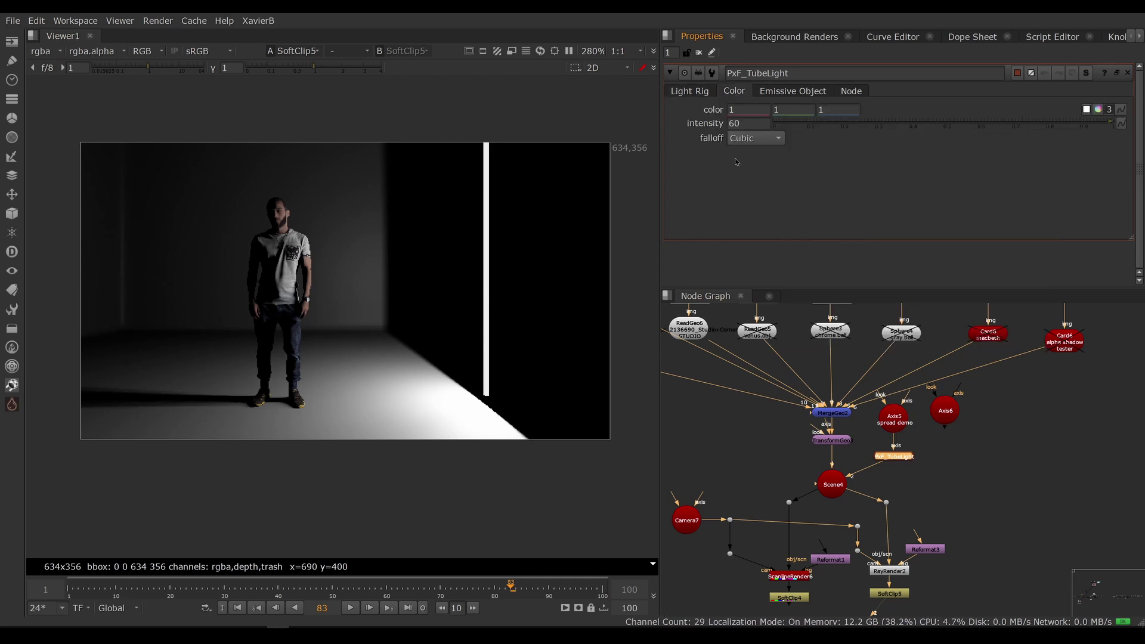
{"action": "left_click", "coordinate": [1097, 110]}
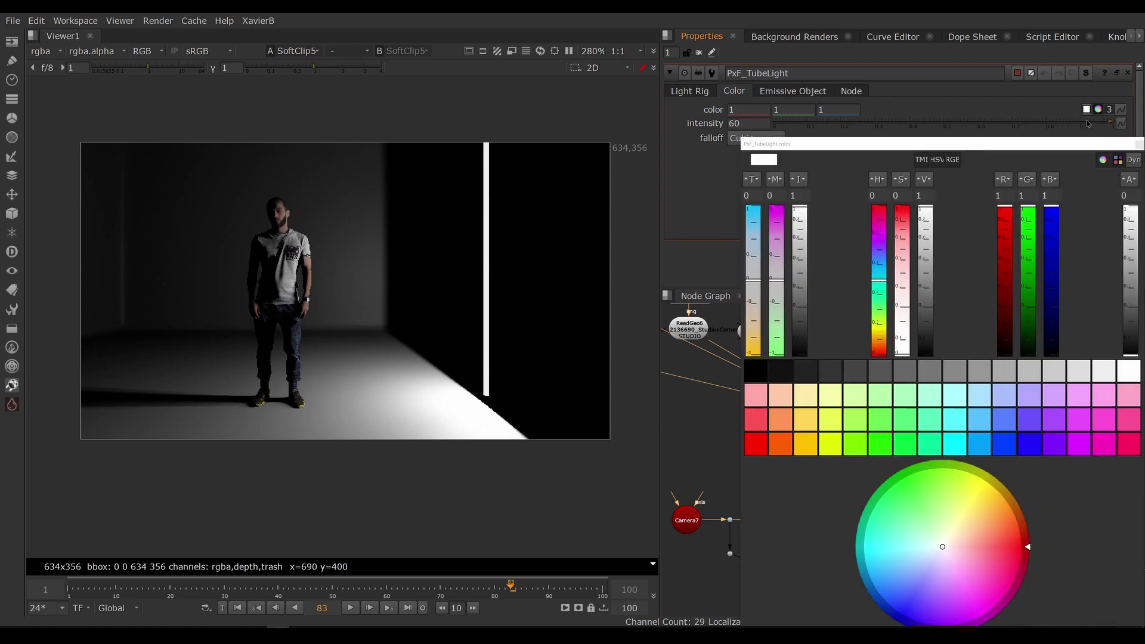
{"action": "left_click", "coordinate": [960, 513]}
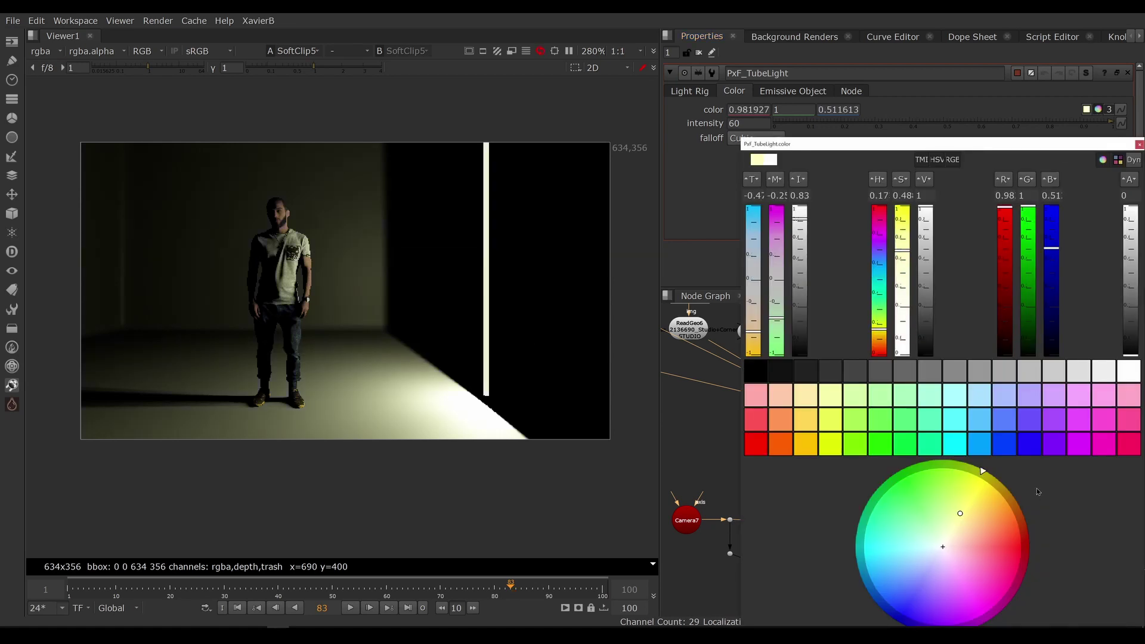
{"action": "left_click", "coordinate": [1139, 145]}
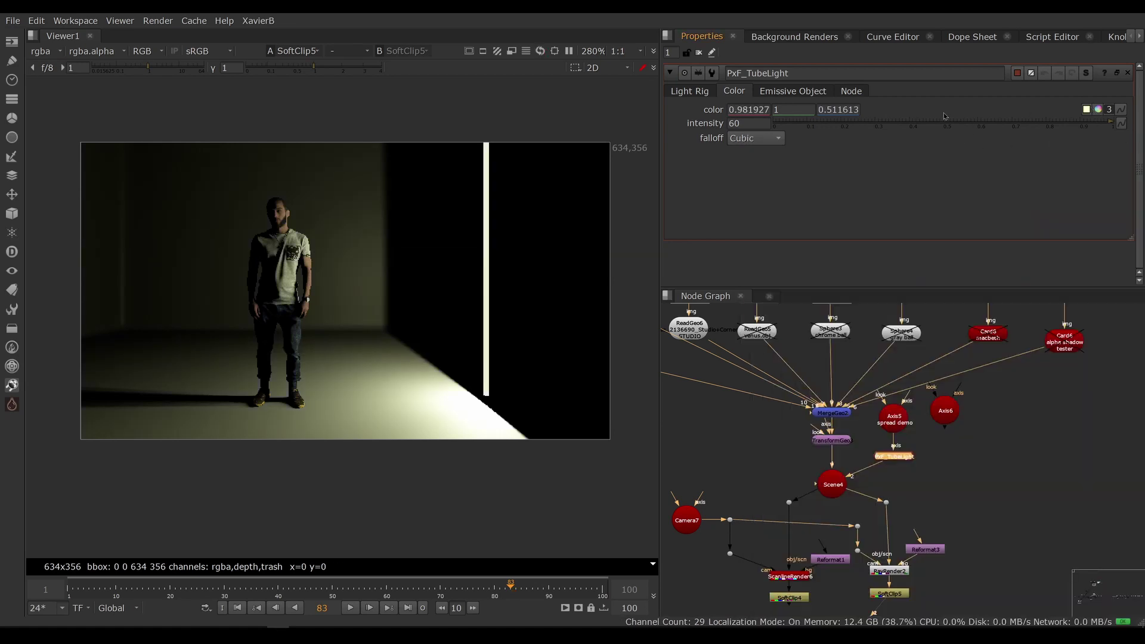
Reset the light colour to white (1 1 1) and set intensity to 120
{"action": "double_click", "coordinate": [752, 110]}
{"action": "type", "text": "1"}
{"action": "key", "text": "Tab"}
{"action": "key", "text": "Tab"}
{"action": "type", "text": "1"}
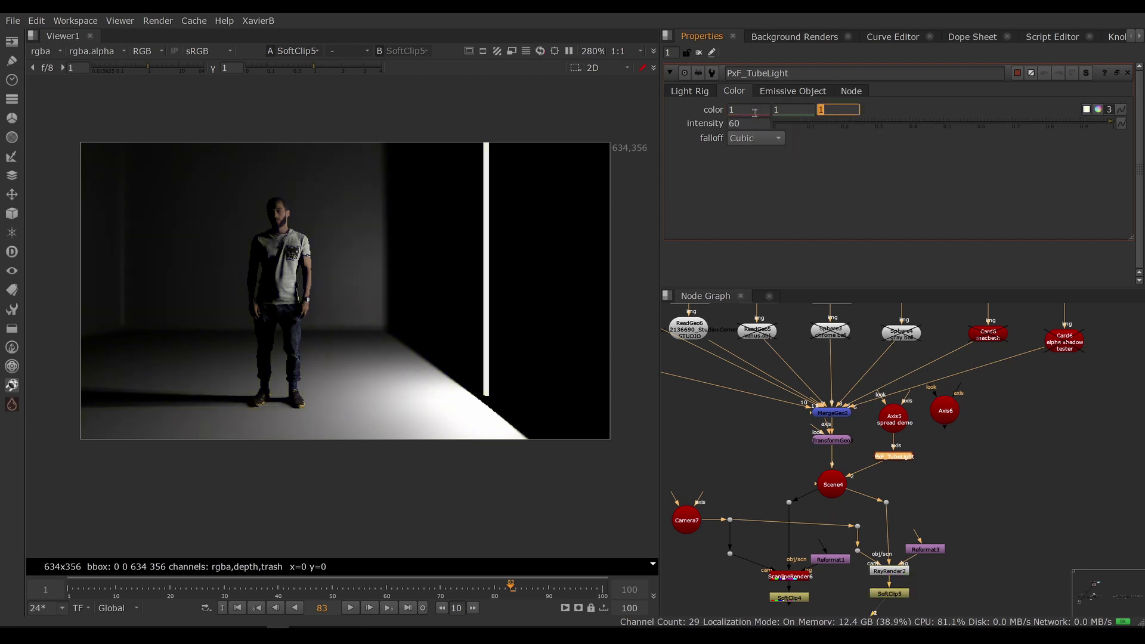
{"action": "key", "text": "Tab"}
{"action": "type", "text": "120"}
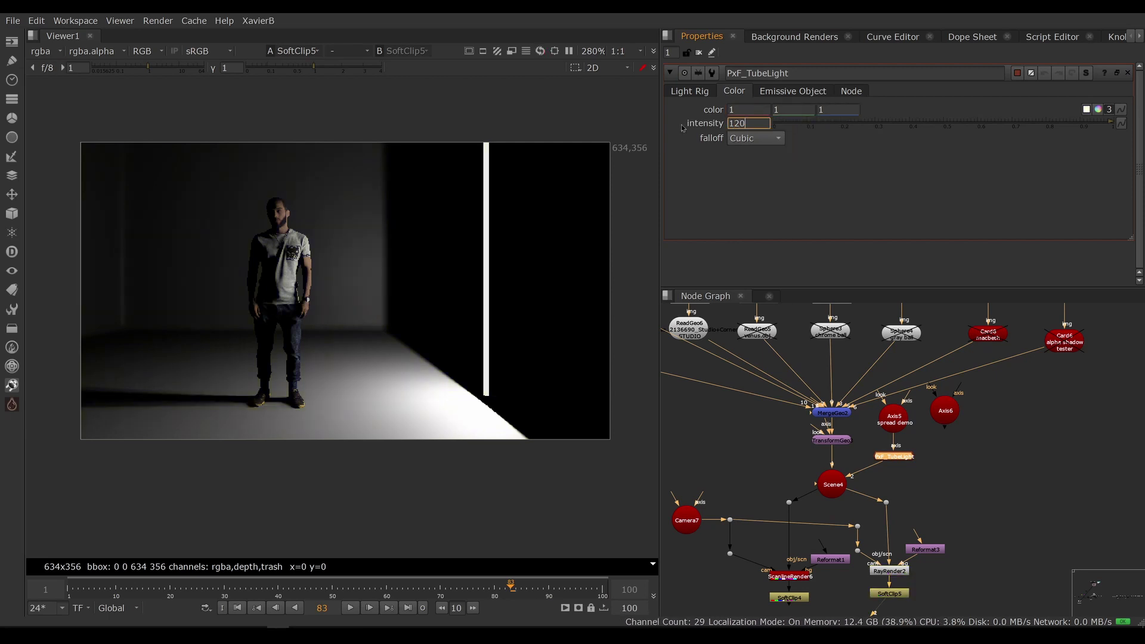
{"action": "key", "text": "Return"}
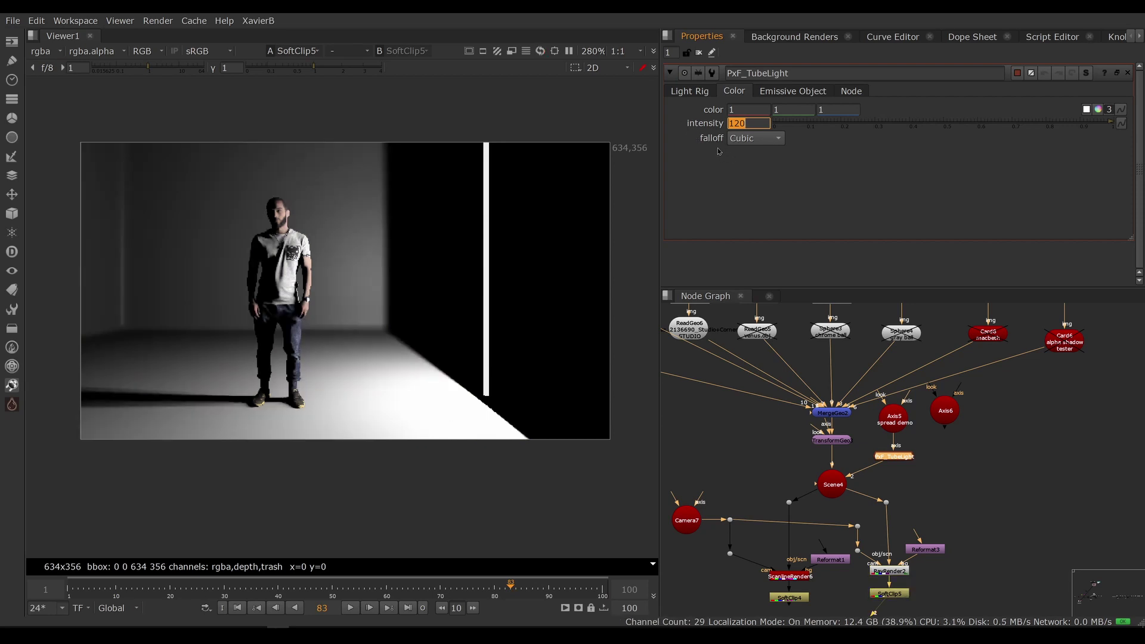
Turn off the light's falloff and try intensities of 1, 0.5 and 2
{"action": "left_click", "coordinate": [765, 144]}
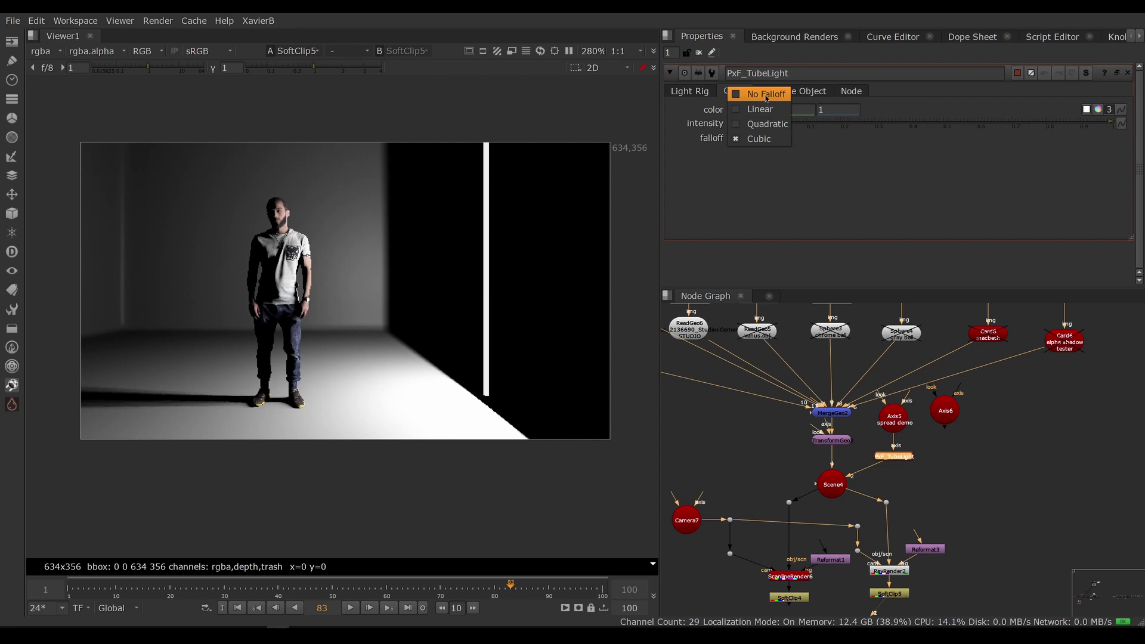
{"action": "left_click", "coordinate": [767, 97]}
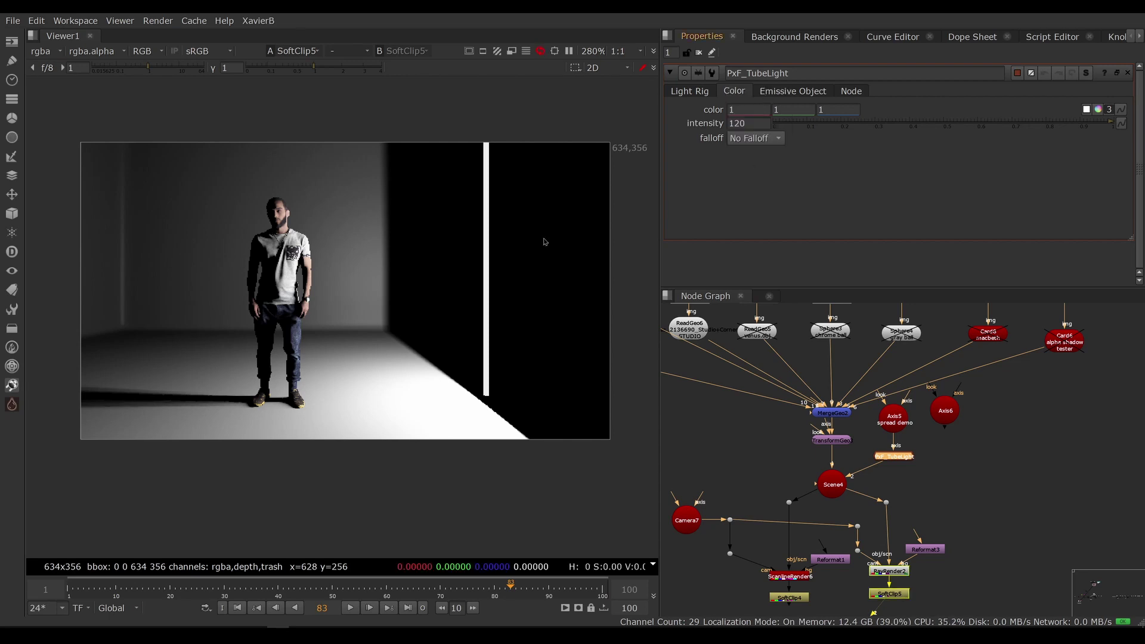
{"action": "left_click", "coordinate": [749, 123]}
{"action": "type", "text": "1"}
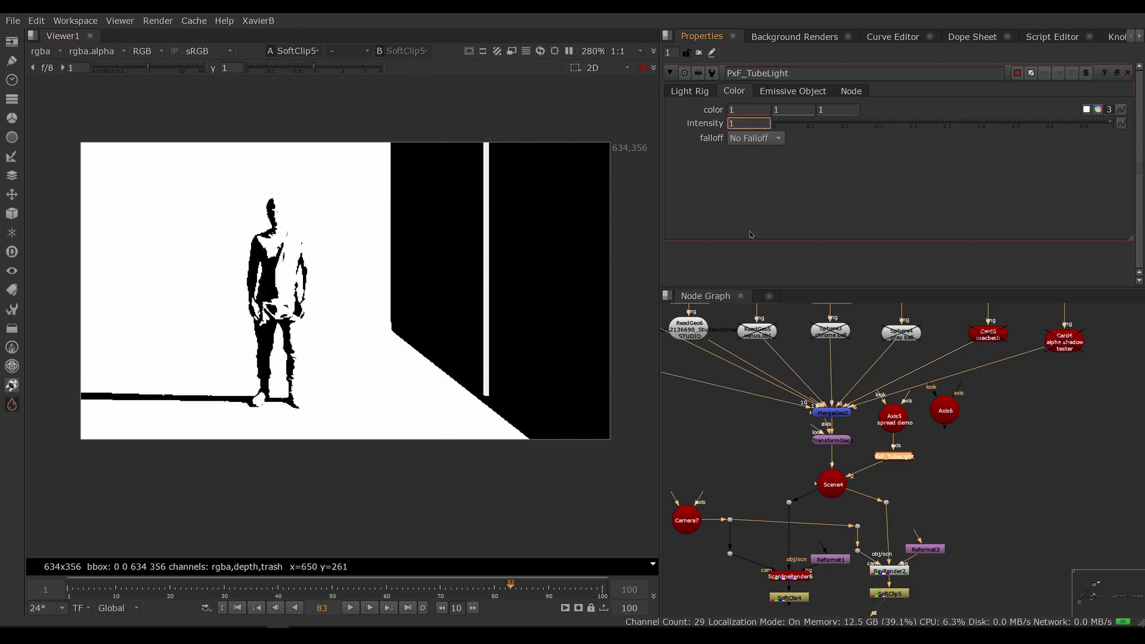
{"action": "key", "text": "Return"}
{"action": "type", "text": "0.5"}
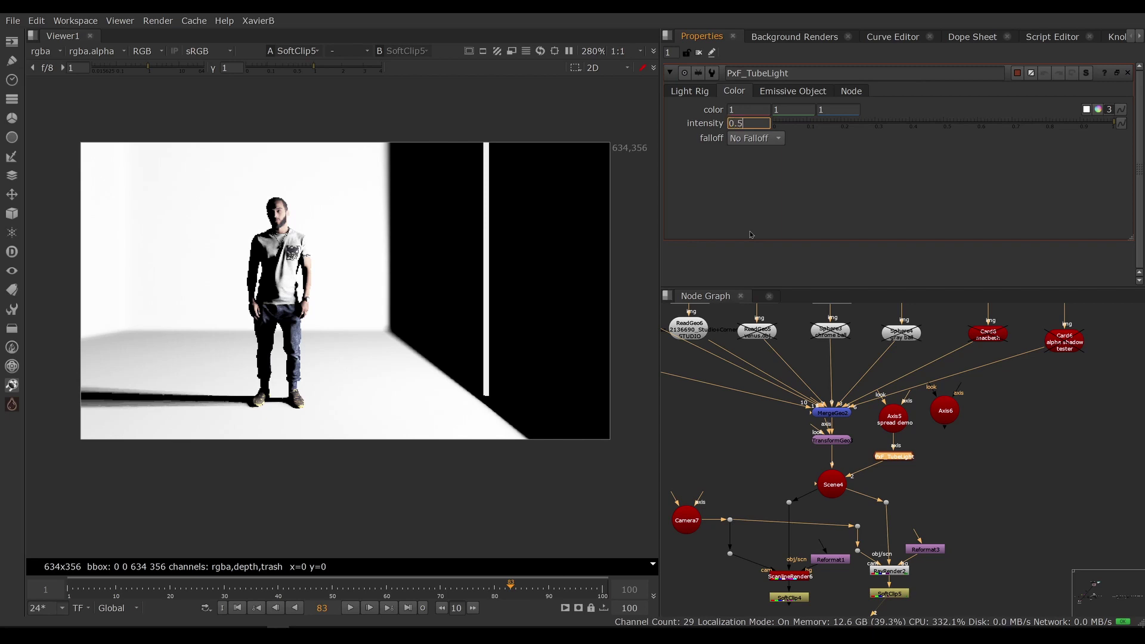
{"action": "key", "text": "Return"}
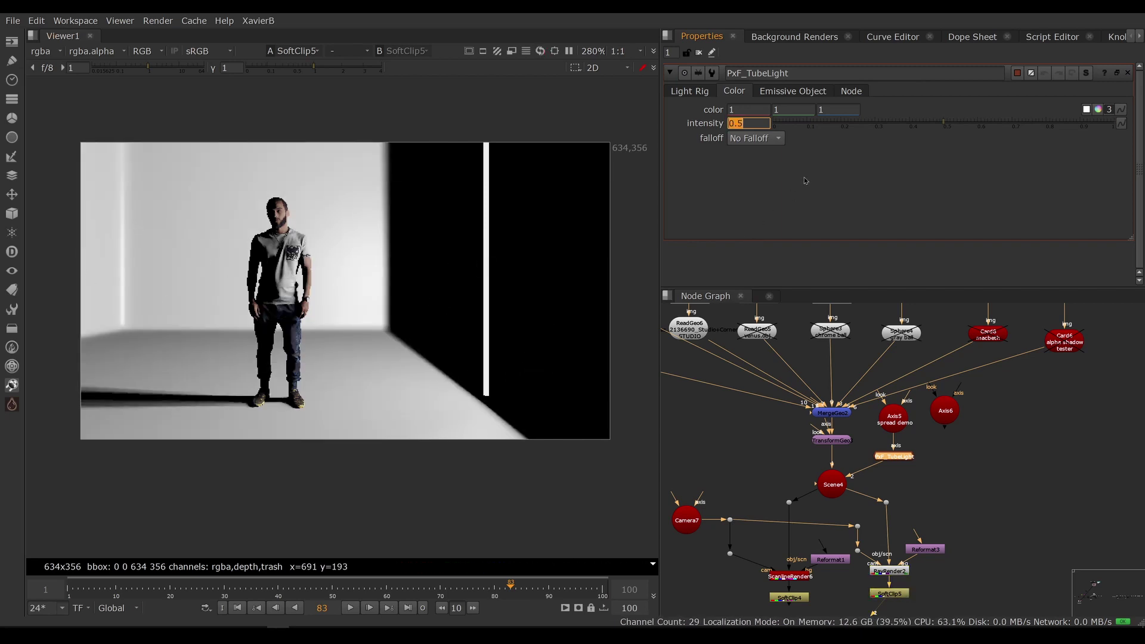
{"action": "type", "text": "2"}
{"action": "key", "text": "Return"}
Try Linear and then Quadratic falloff, with intensity 5
{"action": "left_click", "coordinate": [772, 141]}
{"action": "left_click", "coordinate": [776, 146]}
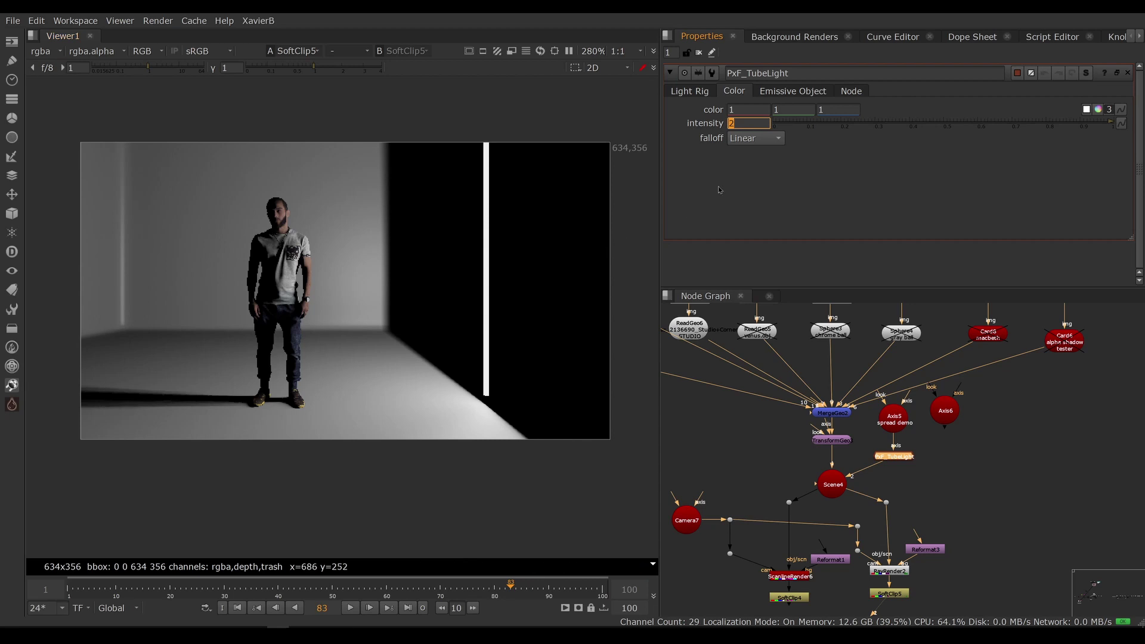
{"action": "left_click", "coordinate": [754, 138]}
{"action": "left_click", "coordinate": [752, 153]}
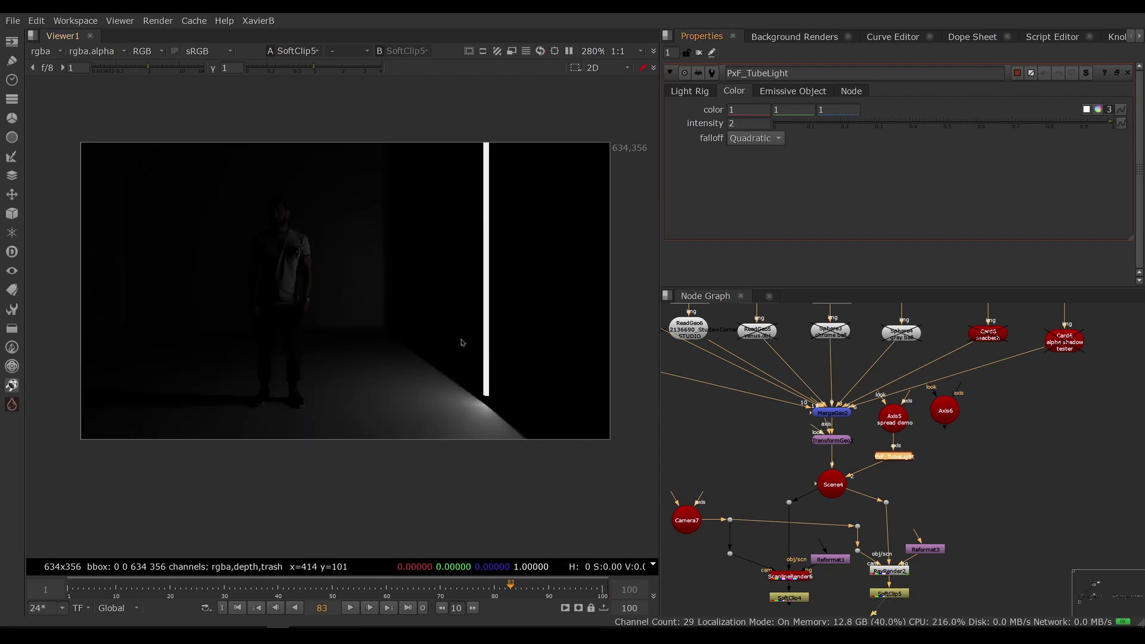
{"action": "double_click", "coordinate": [749, 123]}
{"action": "type", "text": "5"}
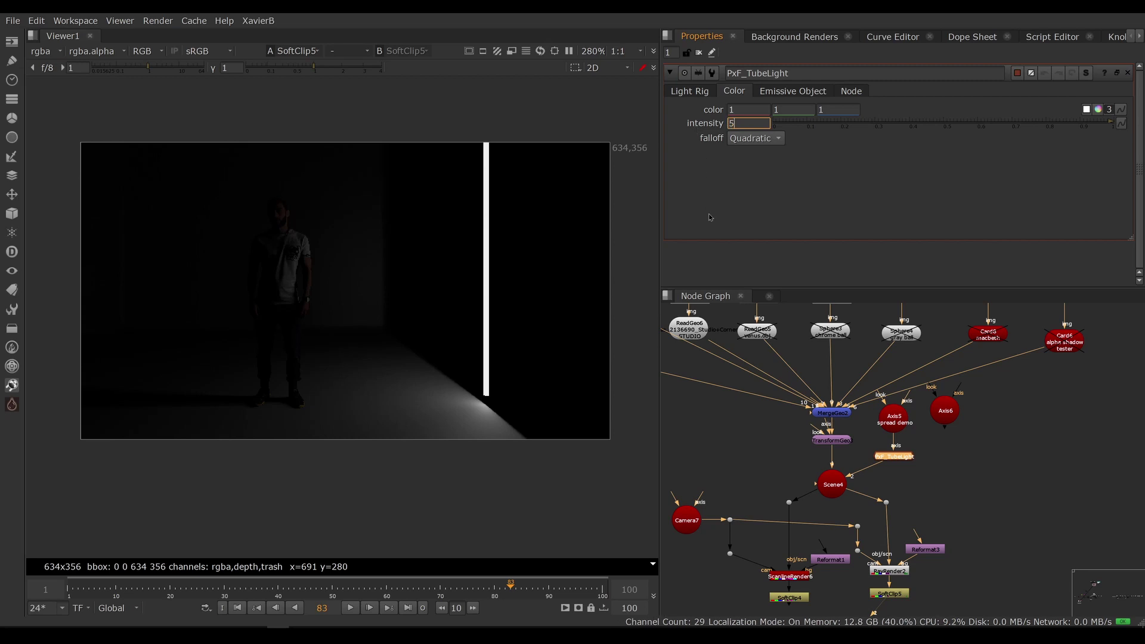
{"action": "key", "text": "Return"}
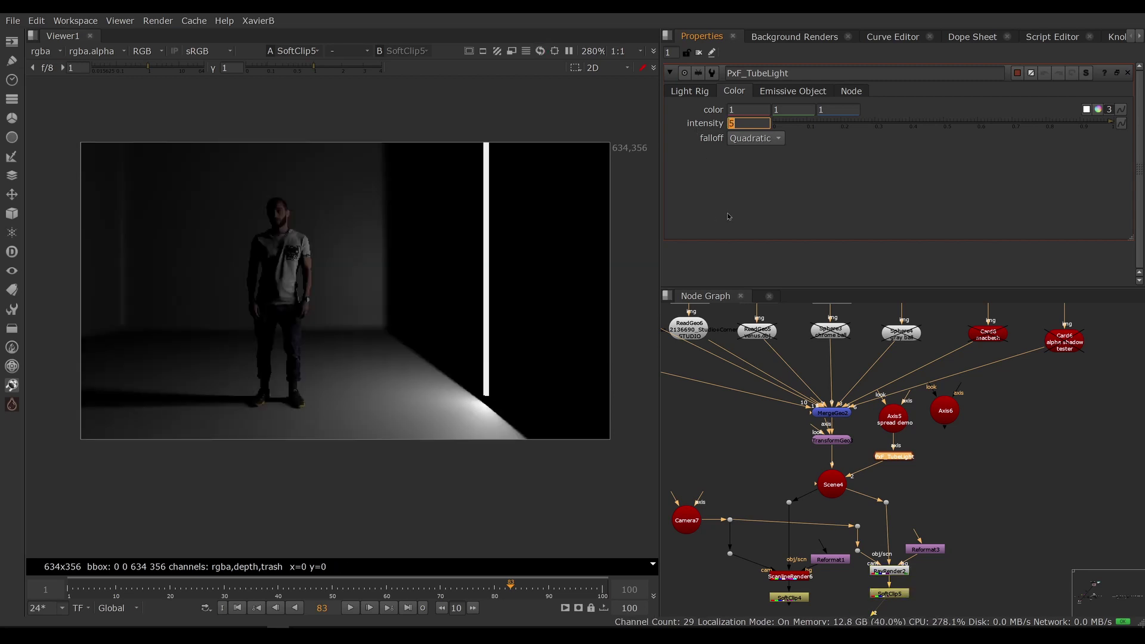
Switch the falloff back to Cubic and set intensity to 20
{"action": "left_click", "coordinate": [763, 139]}
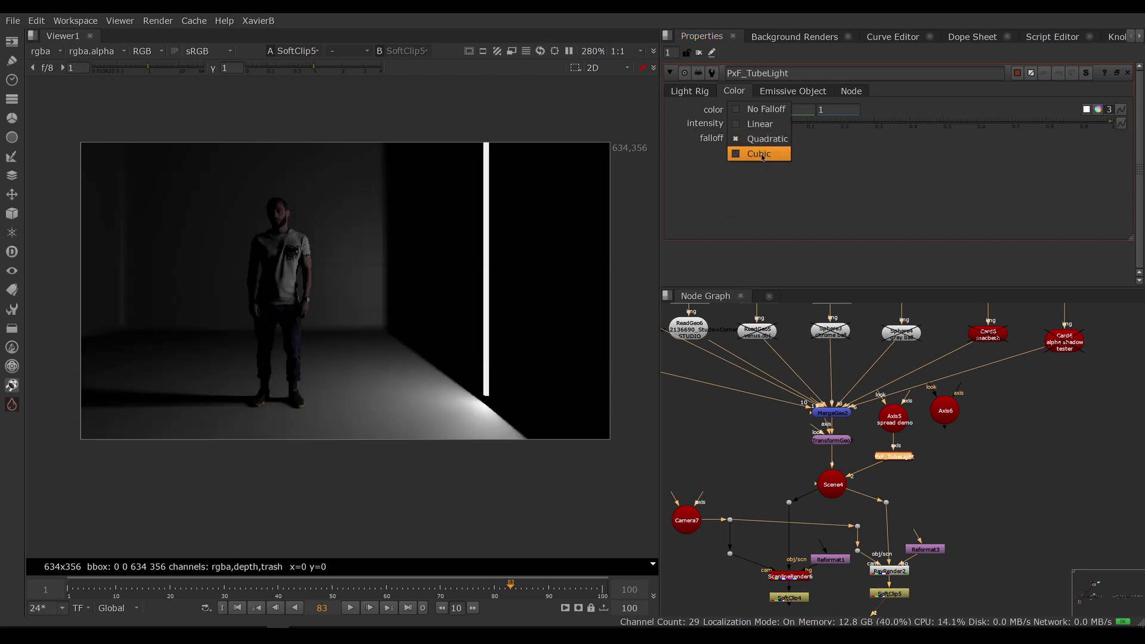
{"action": "left_click", "coordinate": [753, 153]}
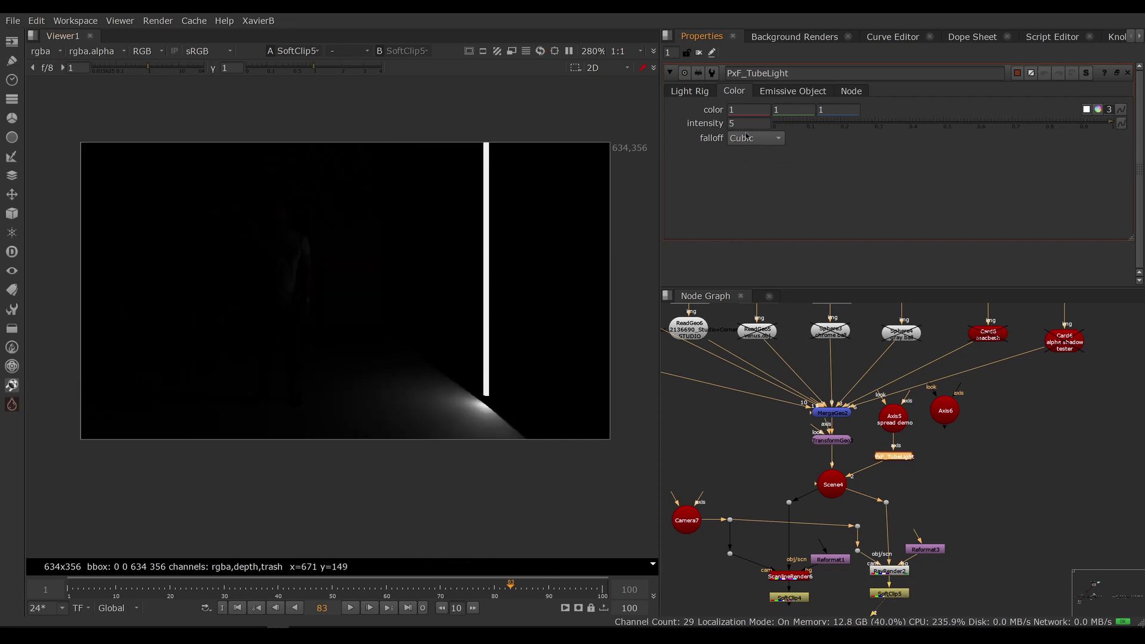
{"action": "left_click", "coordinate": [747, 122]}
{"action": "type", "text": "20"}
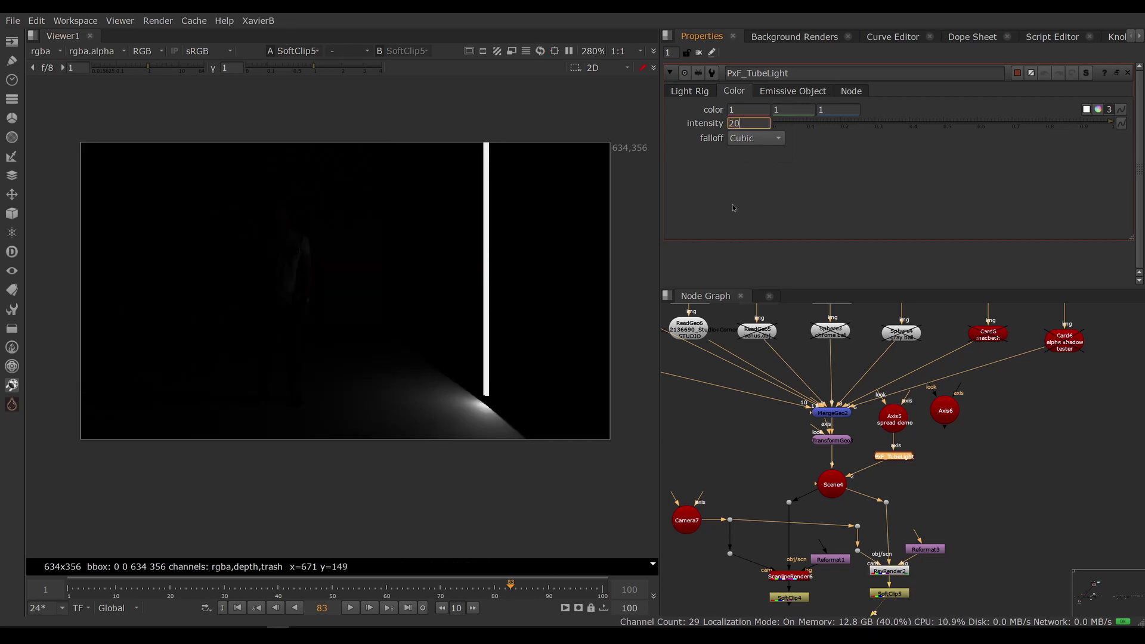
{"action": "key", "text": "Return"}
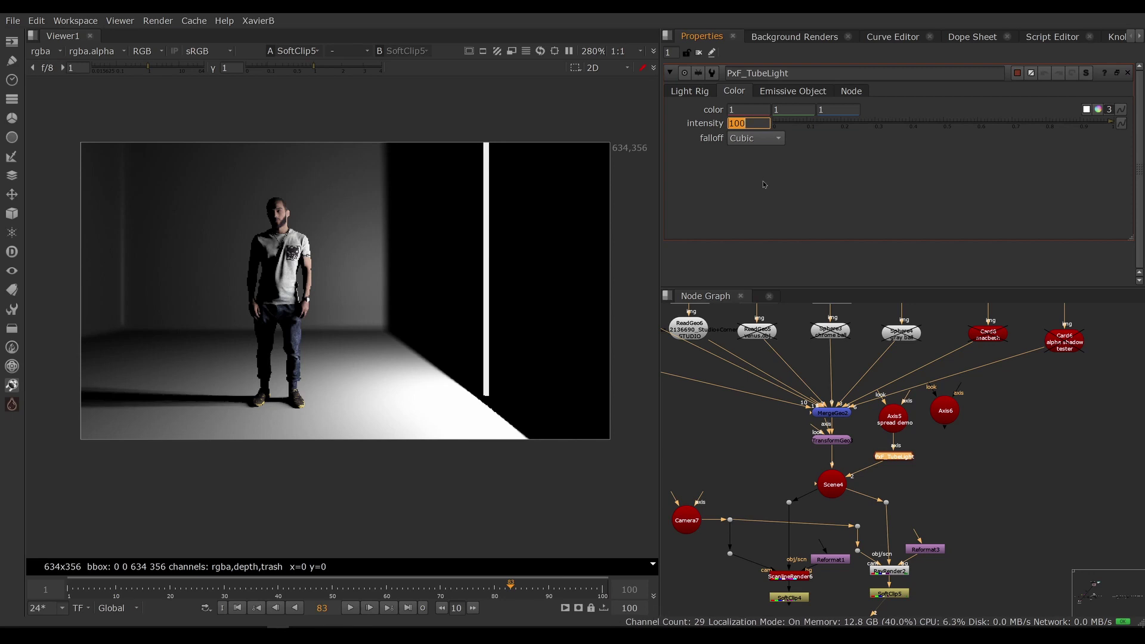
Toggle the emissive tube off and on, keep shadow mode solid, then show Emissive Object settings
{"action": "left_click", "coordinate": [782, 92]}
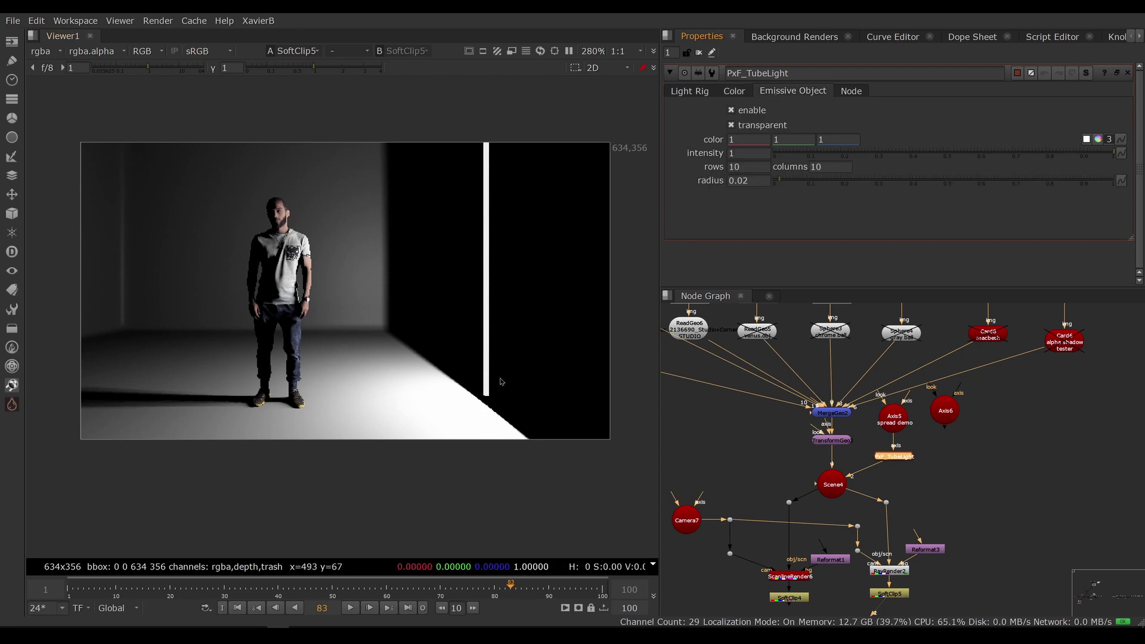
{"action": "left_click", "coordinate": [732, 110]}
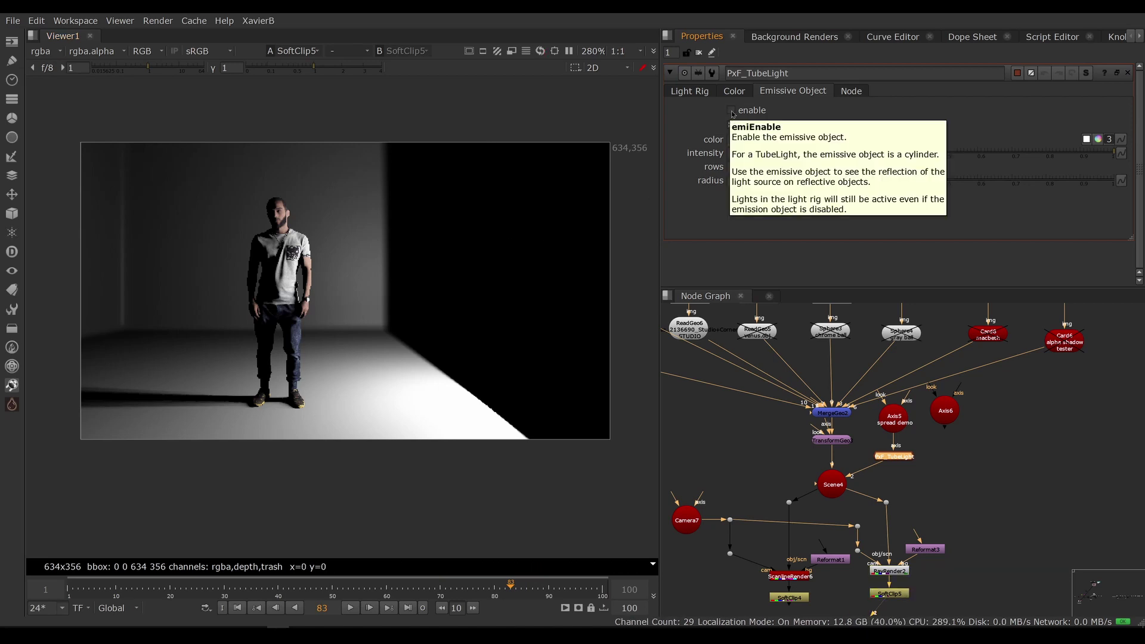
{"action": "left_click", "coordinate": [731, 111]}
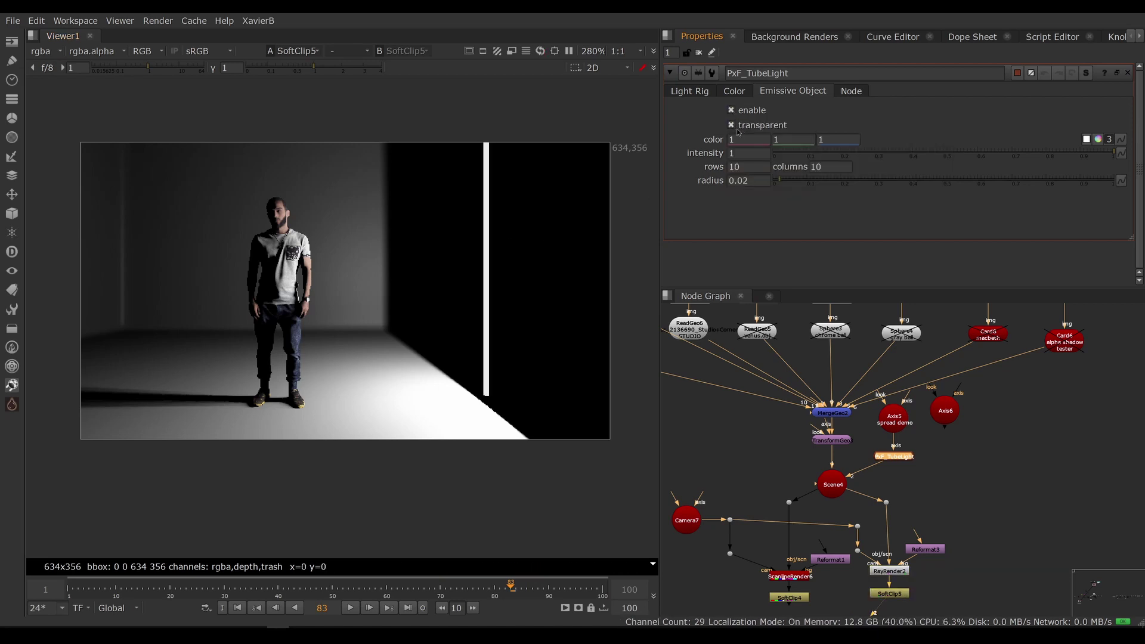
{"action": "left_click", "coordinate": [700, 95]}
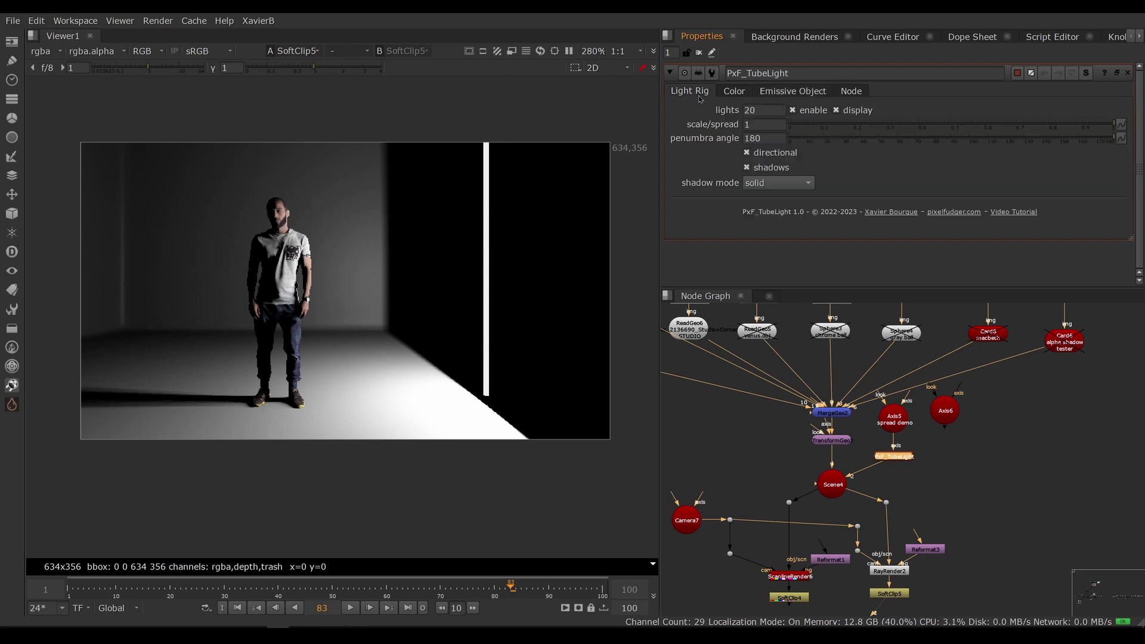
{"action": "left_click", "coordinate": [765, 185]}
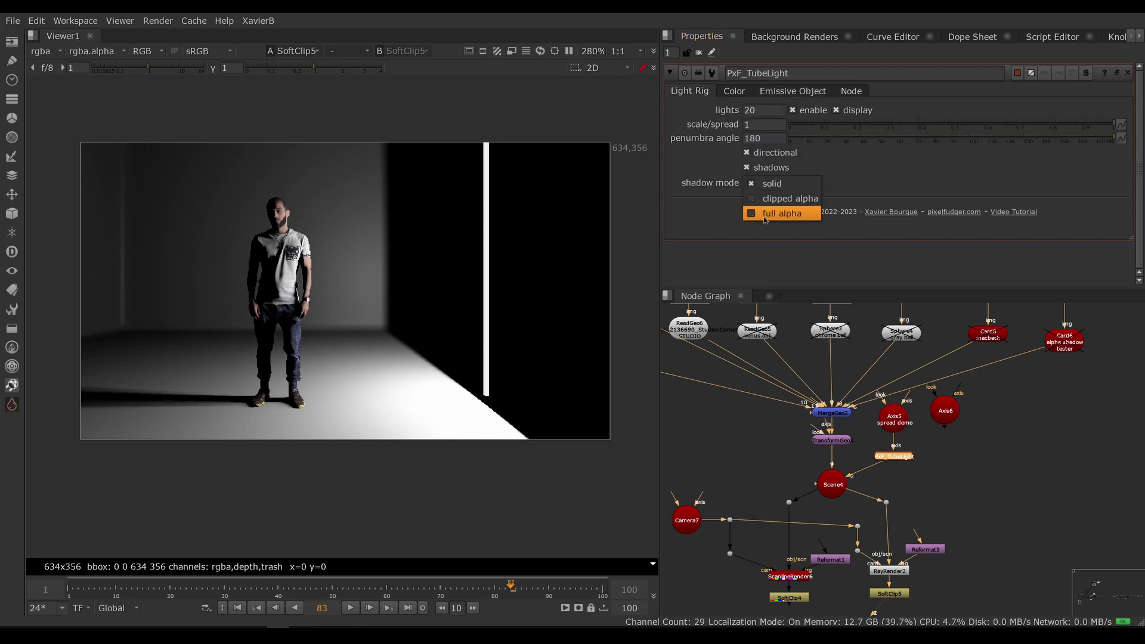
{"action": "left_click", "coordinate": [758, 238]}
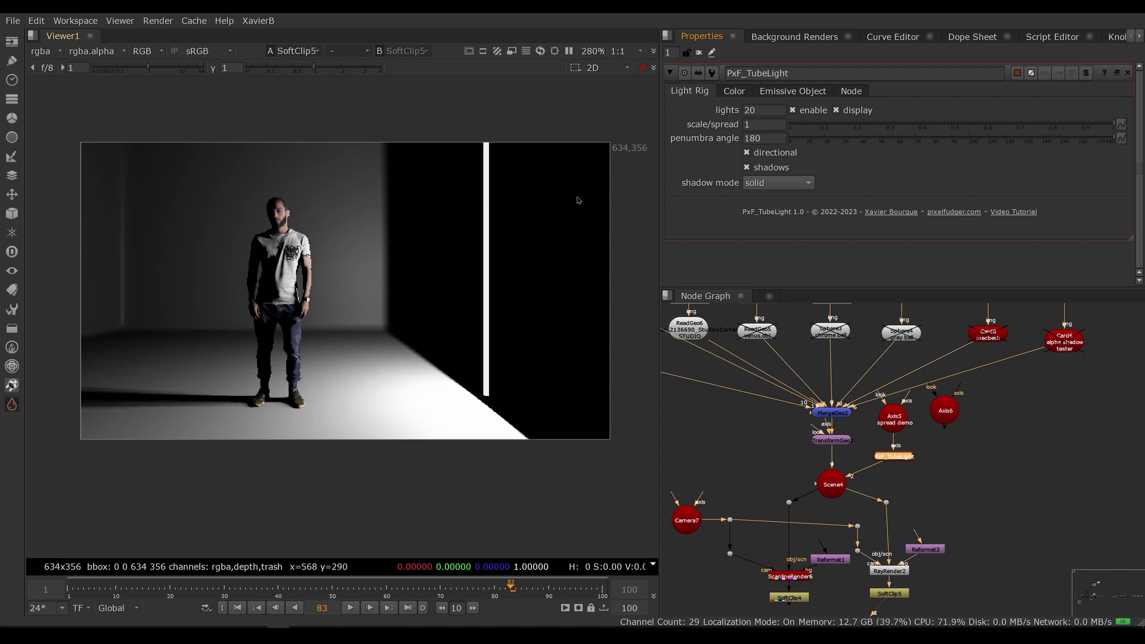
{"action": "left_click", "coordinate": [776, 94]}
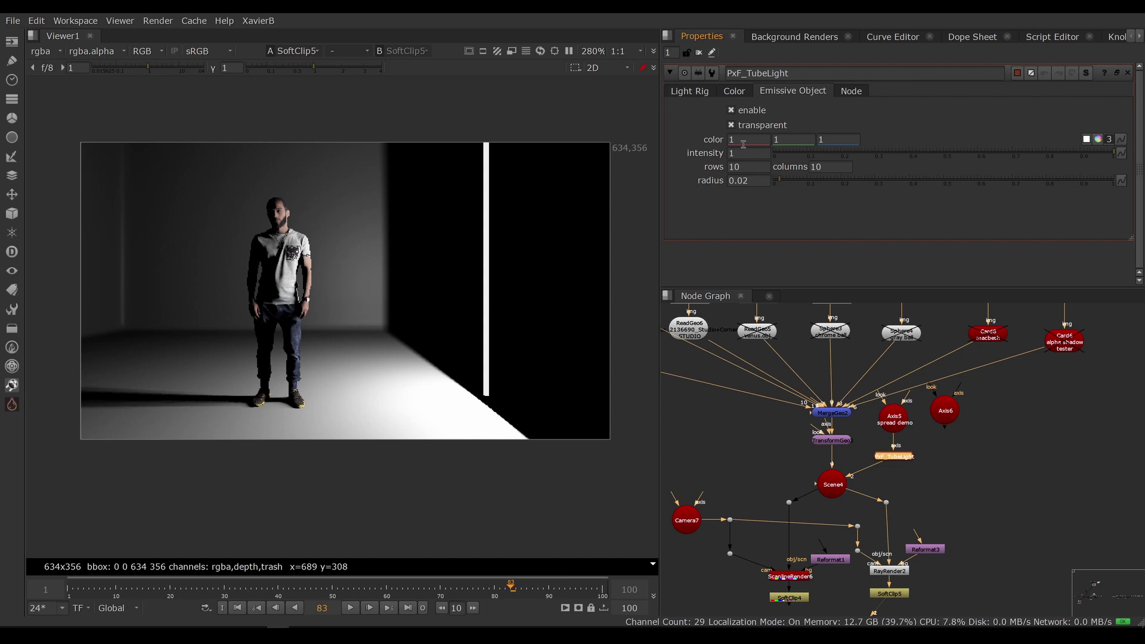
Colour the emissive tube light green and set its intensity to 0.2
{"action": "left_click", "coordinate": [1099, 141]}
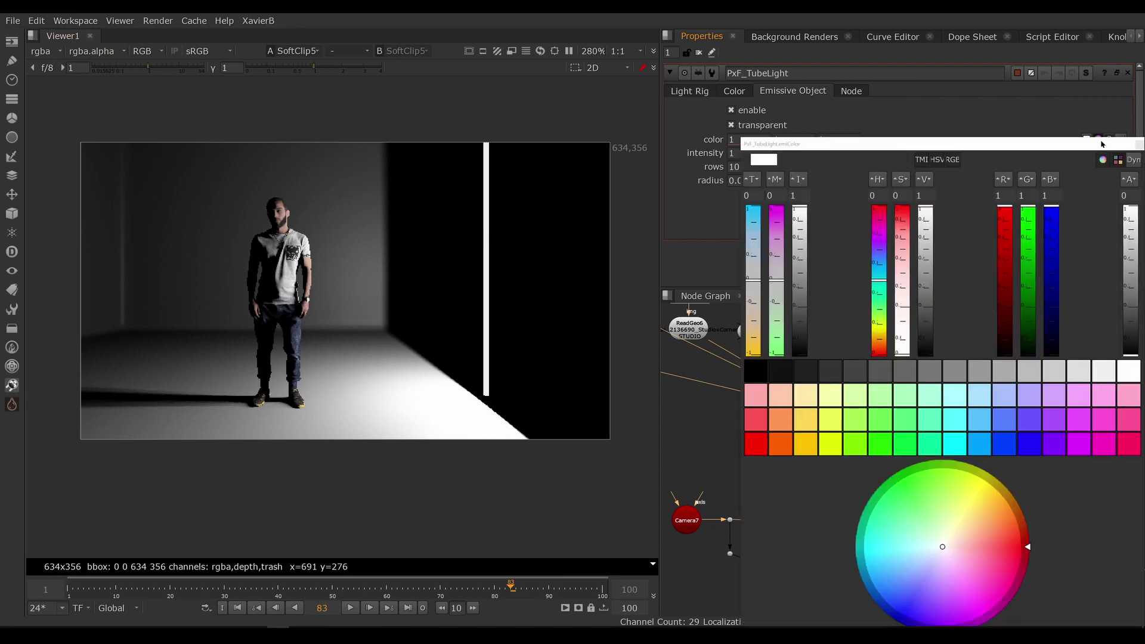
{"action": "left_click", "coordinate": [926, 504]}
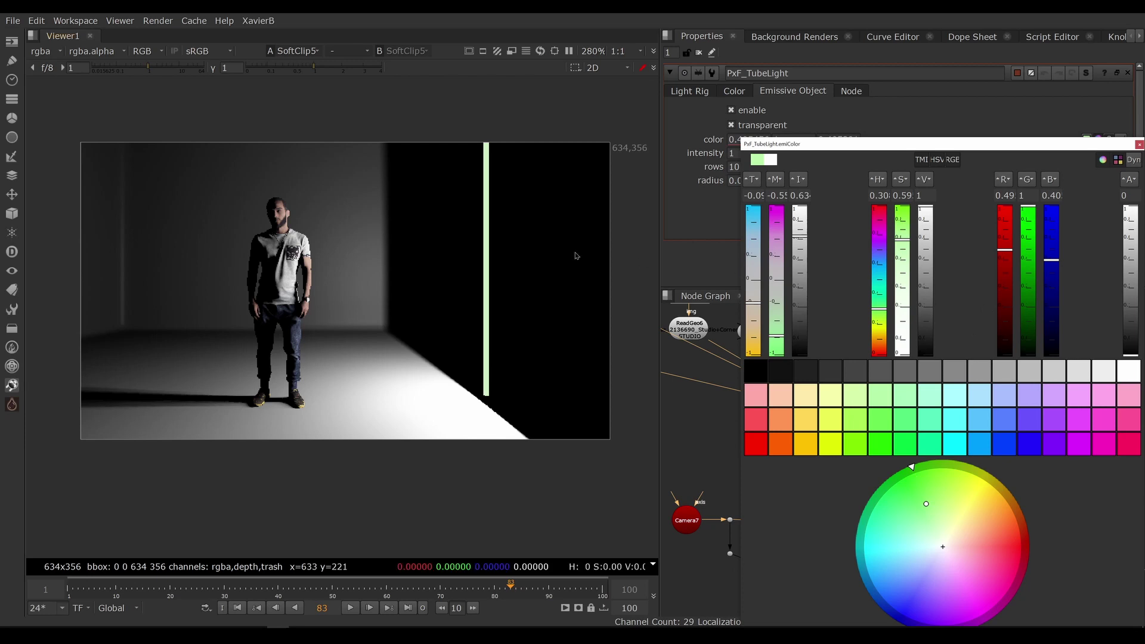
{"action": "left_click", "coordinate": [1139, 145]}
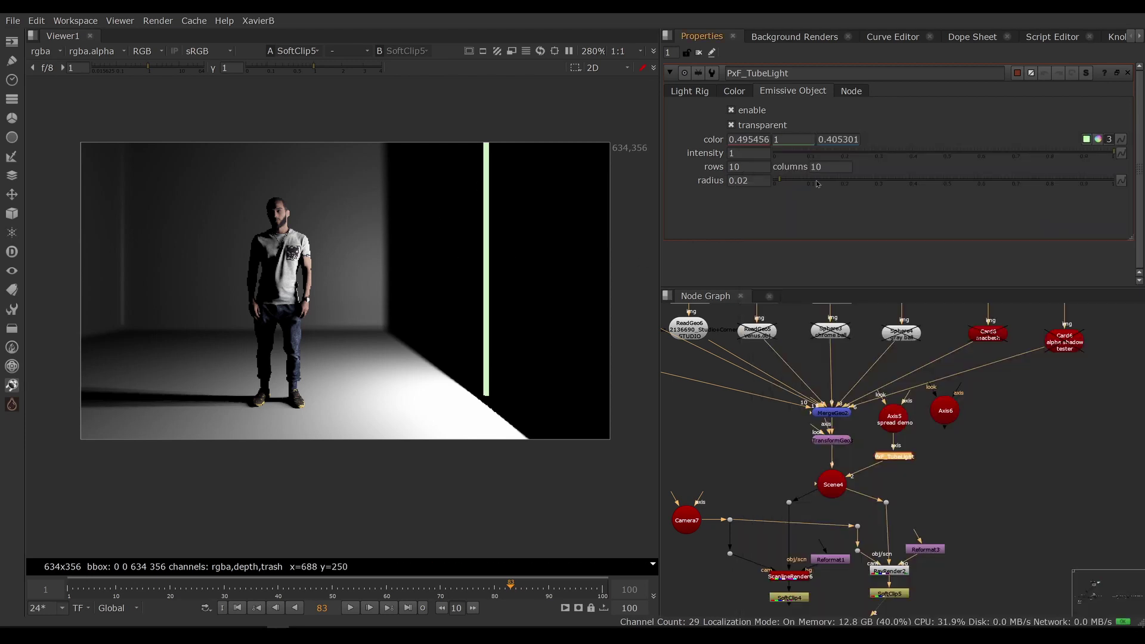
{"action": "left_click", "coordinate": [745, 154]}
{"action": "type", "text": "0.2"}
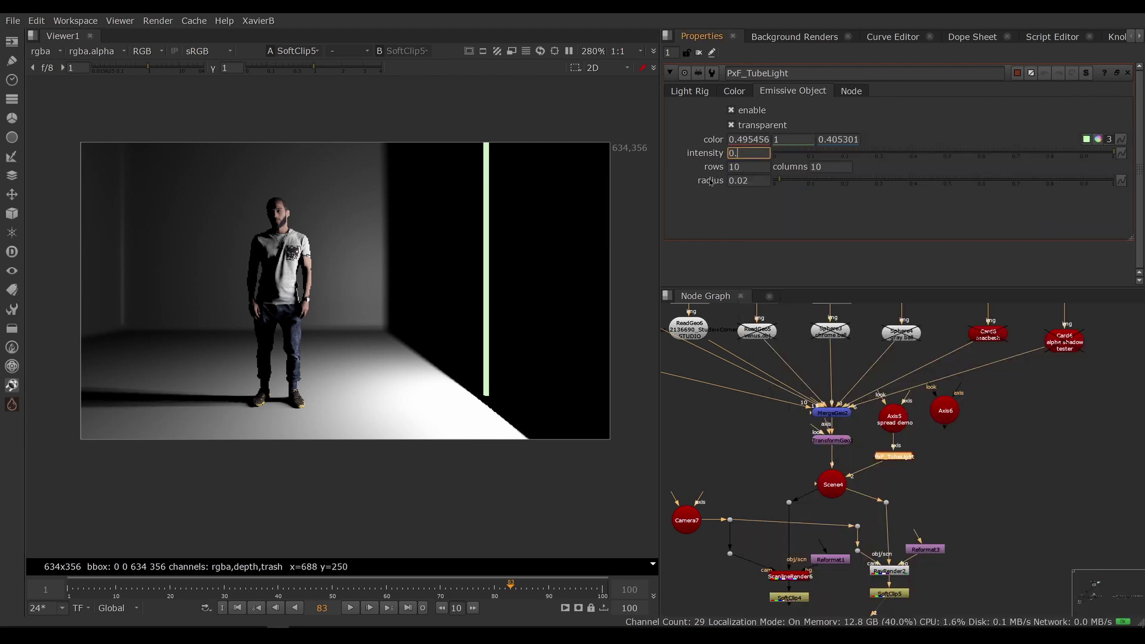
{"action": "key", "text": "Return"}
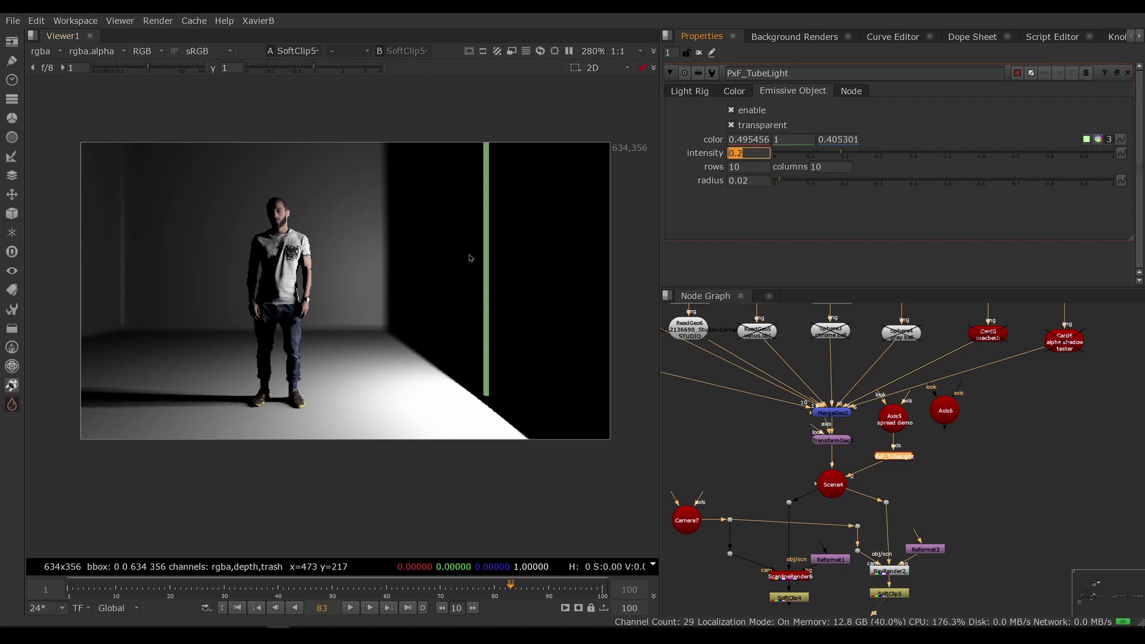
Widen the emissive tube to a radius of 0.1
{"action": "left_click", "coordinate": [749, 181]}
{"action": "left_click_drag", "start_coordinate": [748, 180], "coordinate": [739, 181]}
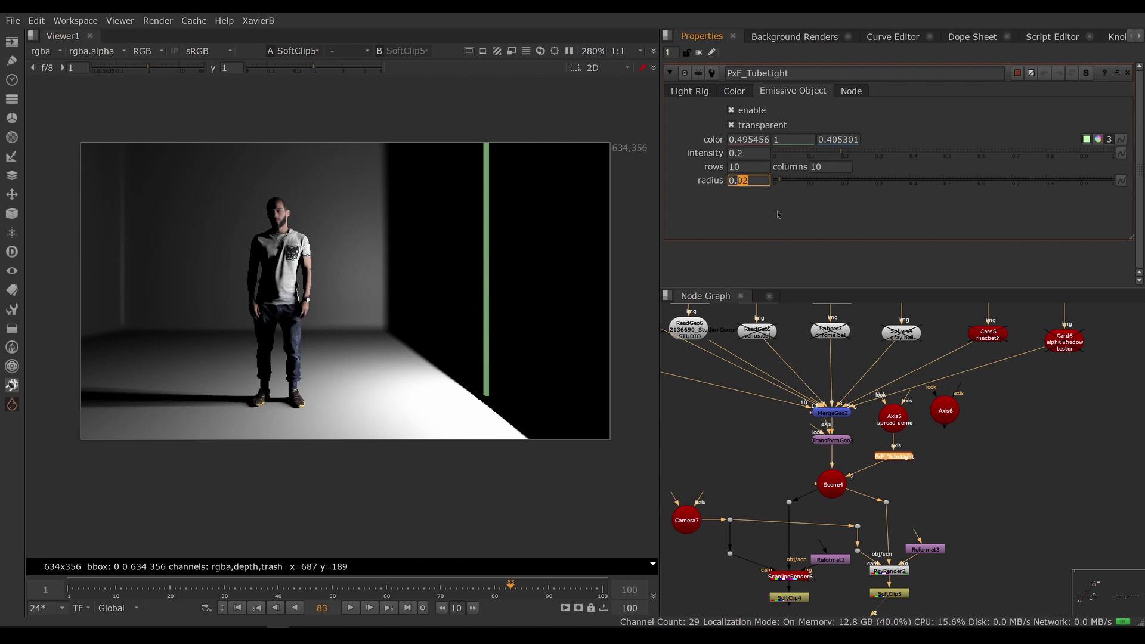
{"action": "type", "text": "1"}
{"action": "key", "text": "Return"}
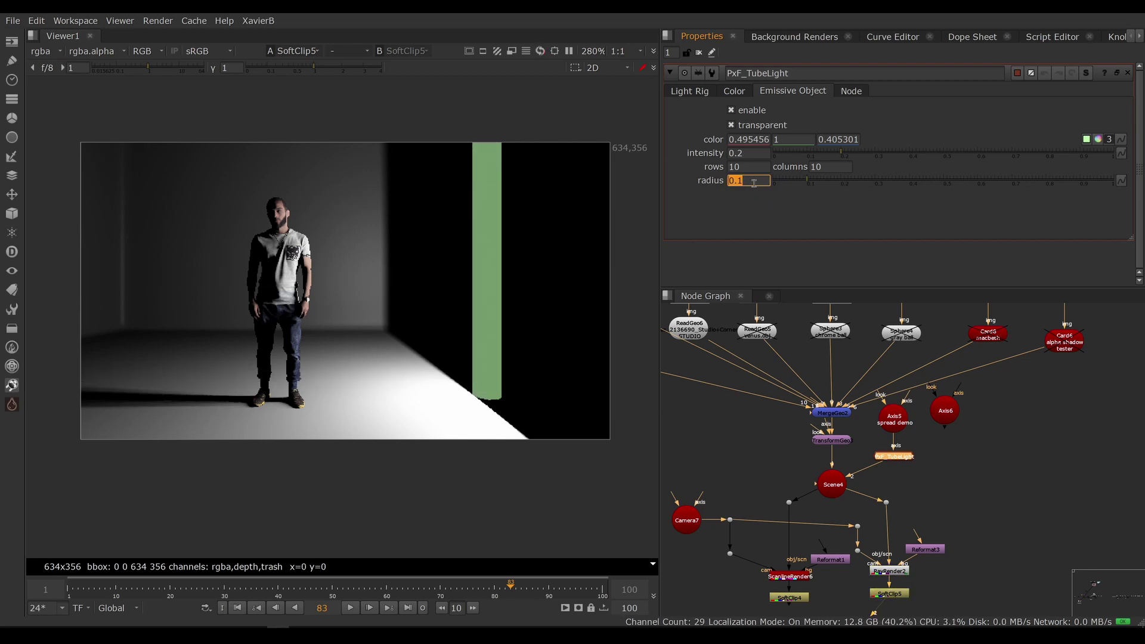
{"action": "type", "text": "0."}
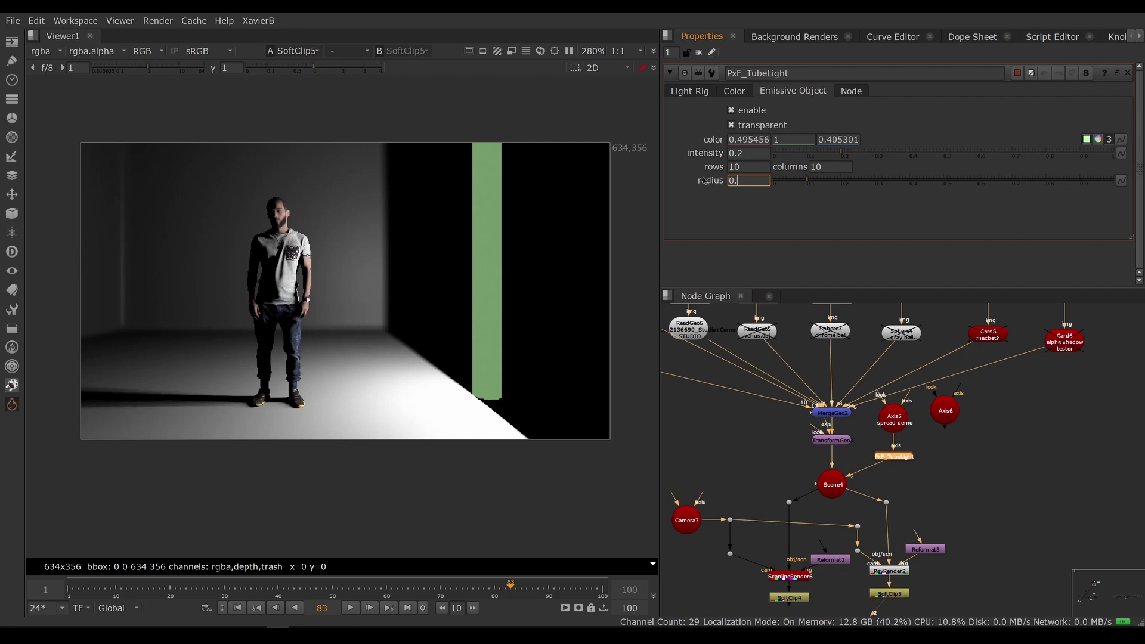
{"action": "type", "text": "1"}
{"action": "key", "text": "Return"}
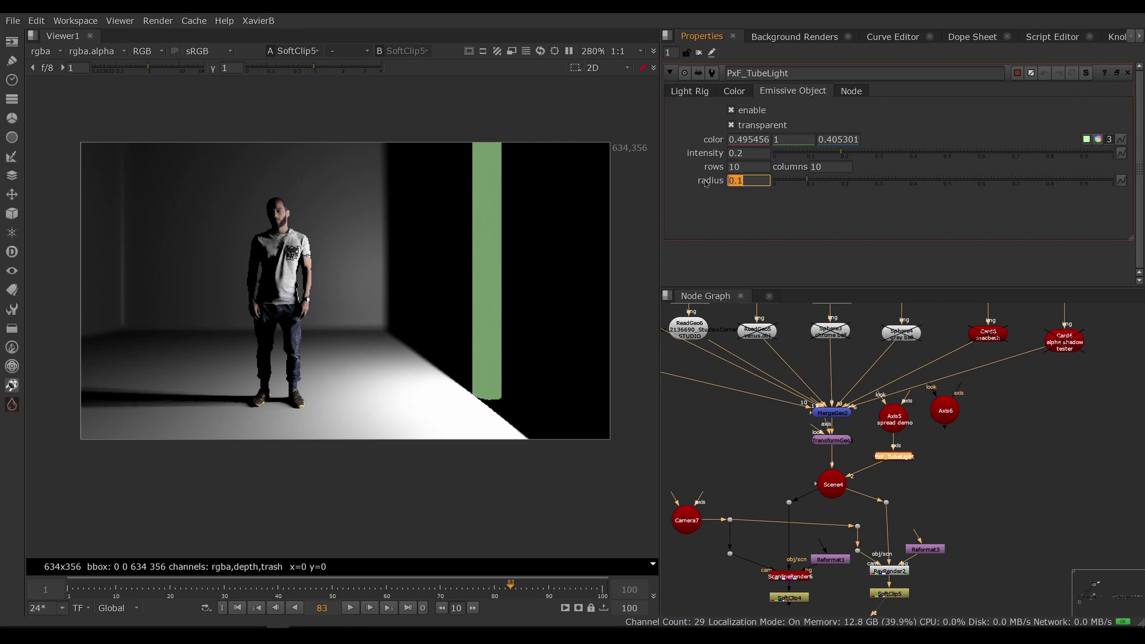
{"action": "left_click", "coordinate": [746, 167]}
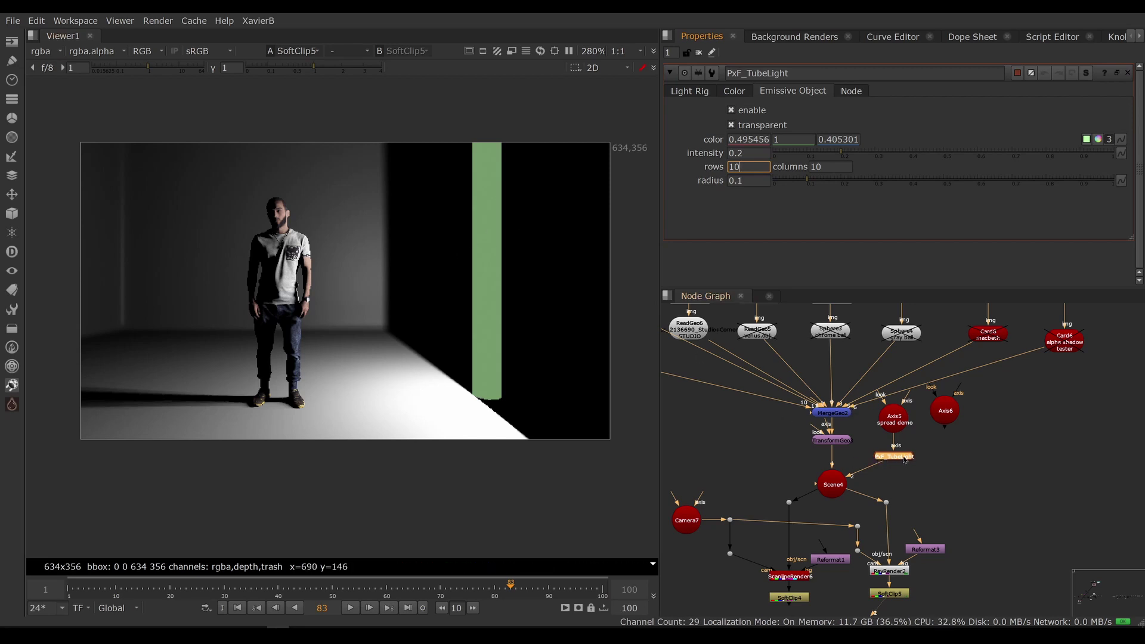
Show PxF_TubeLight in the 3D viewer and bring back its Emissive Object settings
{"action": "key", "text": "1"}
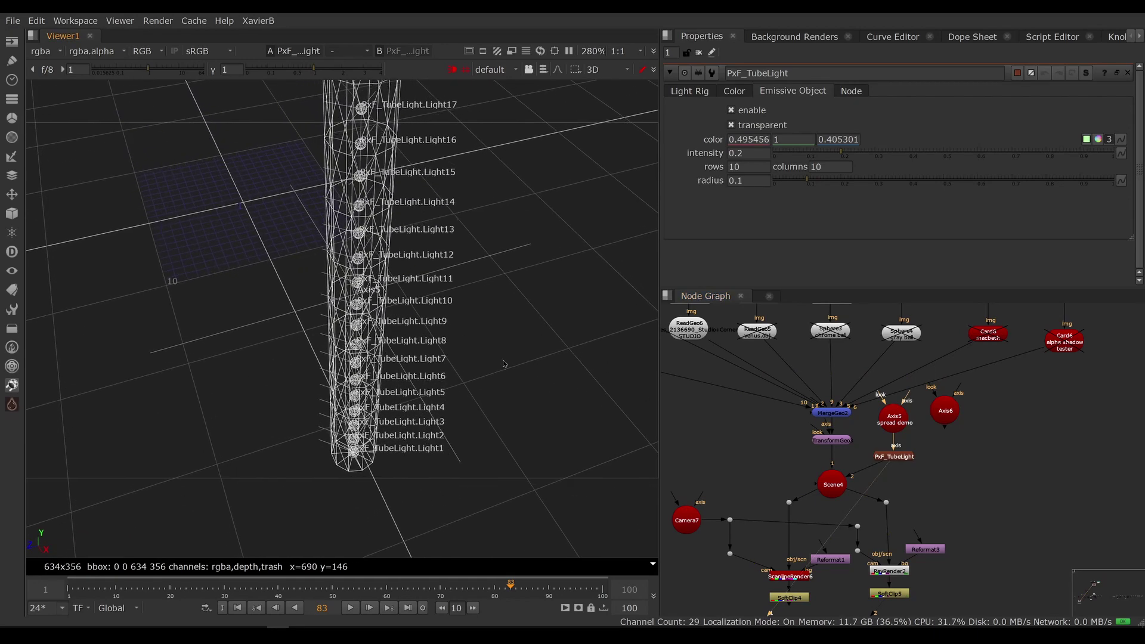
{"action": "left_click", "coordinate": [907, 459]}
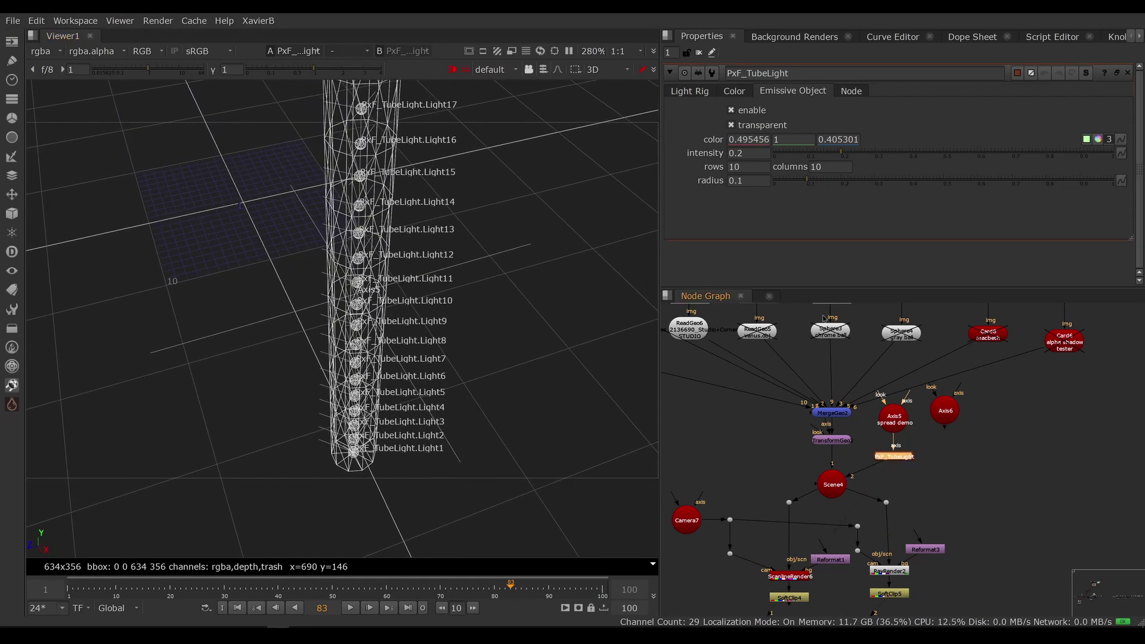
{"action": "left_click", "coordinate": [690, 91]}
{"action": "left_click", "coordinate": [820, 93]}
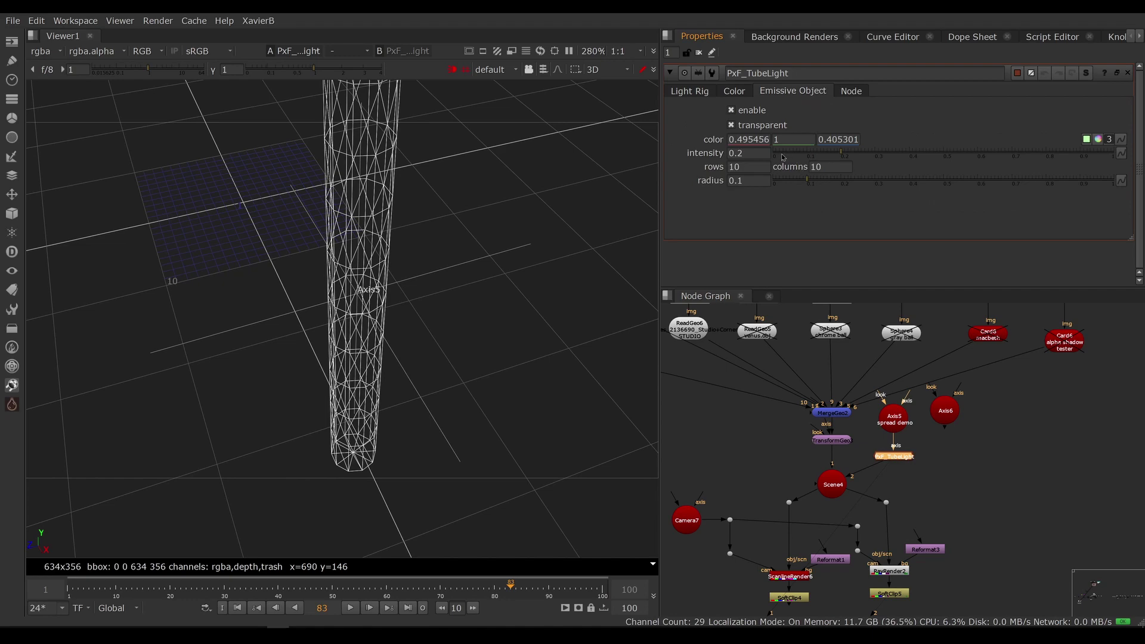
Set emissive rows and columns to 3 and orbit the view around the tube
{"action": "left_click", "coordinate": [748, 166]}
{"action": "type", "text": "3"}
{"action": "key", "text": "Tab"}
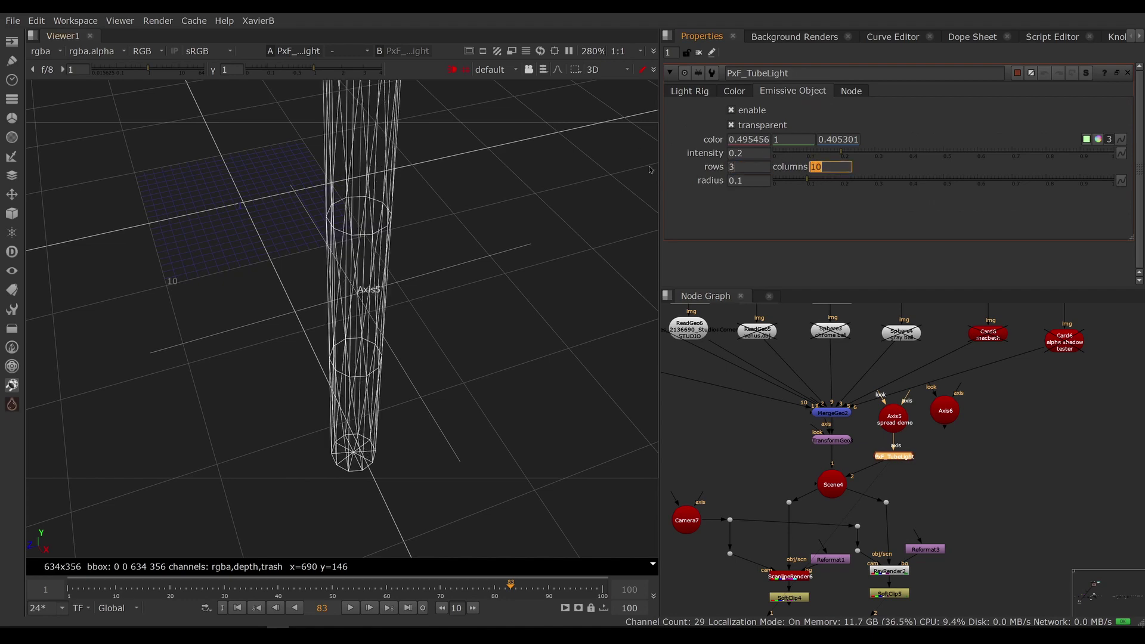
{"action": "type", "text": "3"}
{"action": "scroll", "coordinate": [411, 364], "scroll_direction": "down", "scroll_amount": 5}
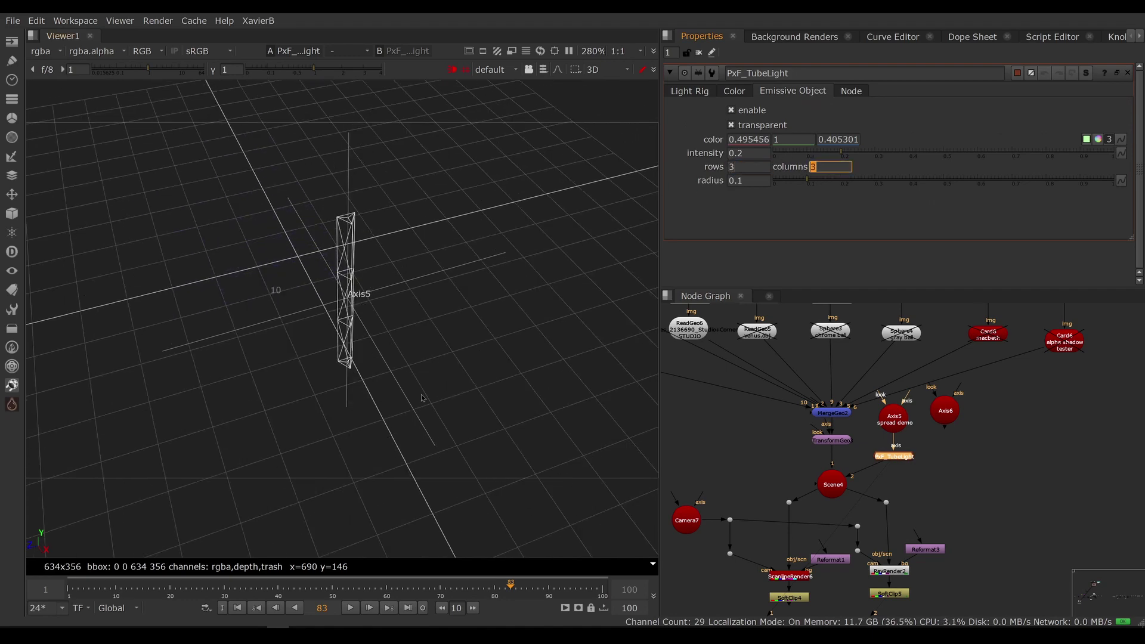
{"action": "left_click_drag", "start_coordinate": [422, 398], "coordinate": [343, 322], "text": "ctrl"}
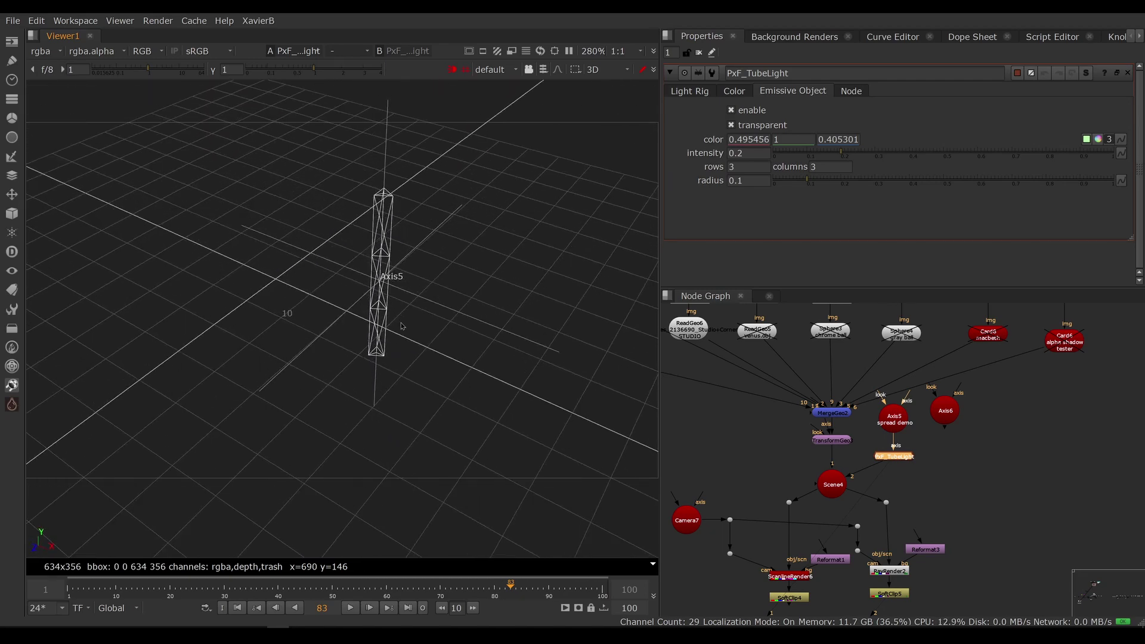